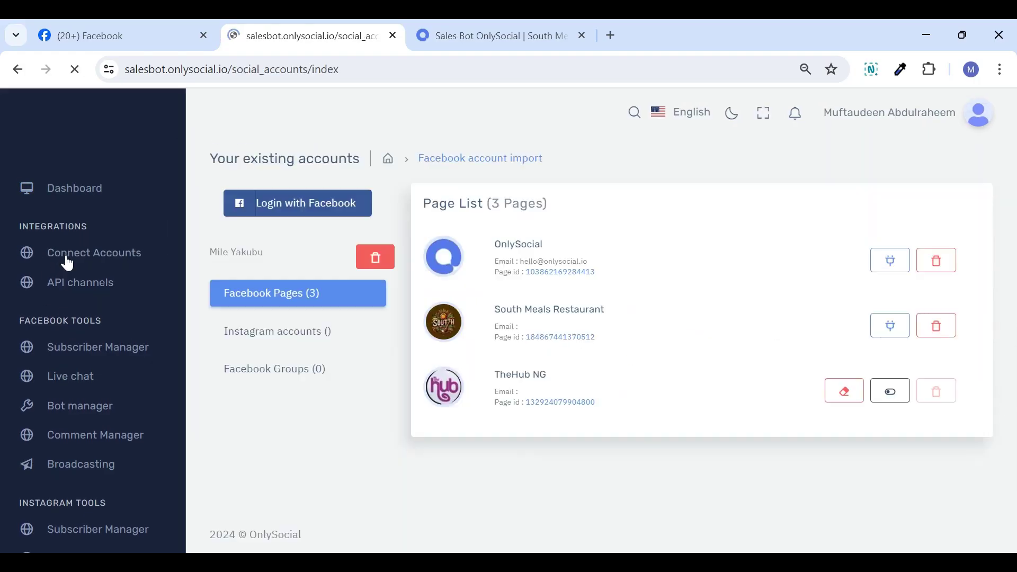
Browse the API channels page, its email autoresponder section and the Facebook Subscriber Manager, and open Live chat.
left_click(80, 280)
scroll(490, 334, "down", 15)
scroll(491, 334, "up", 15)
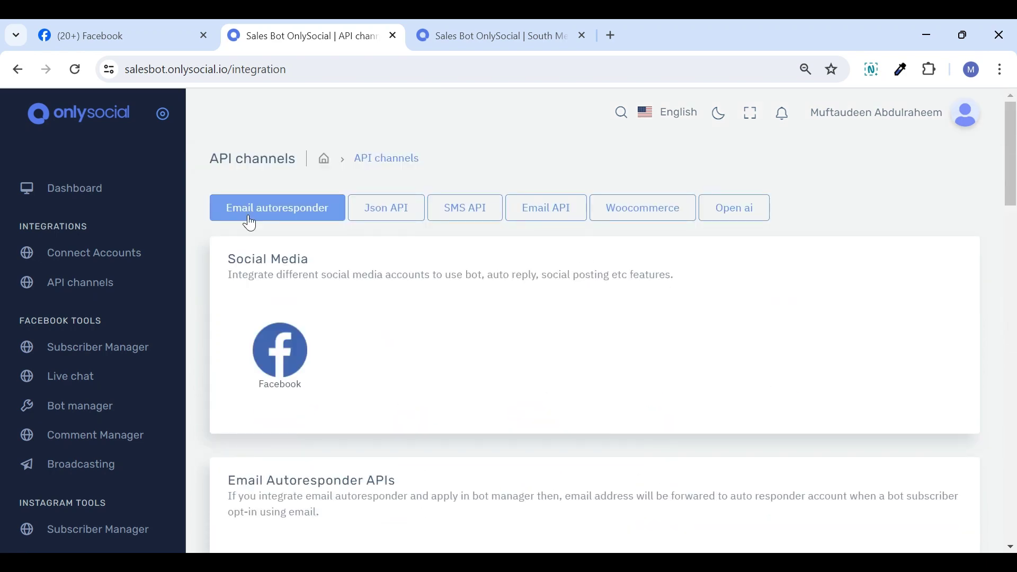
left_click(251, 223)
left_click(75, 344)
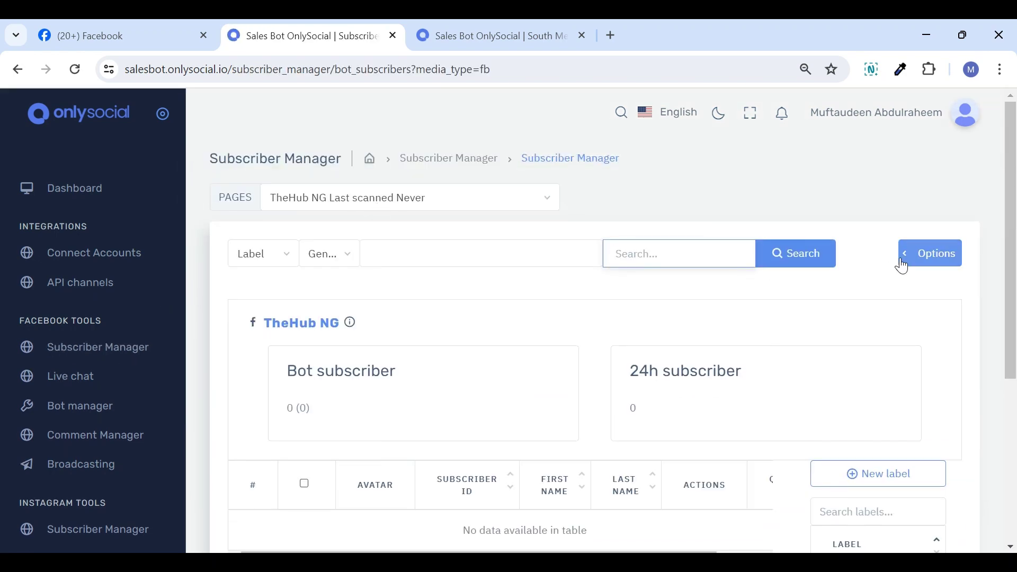
left_click(83, 377)
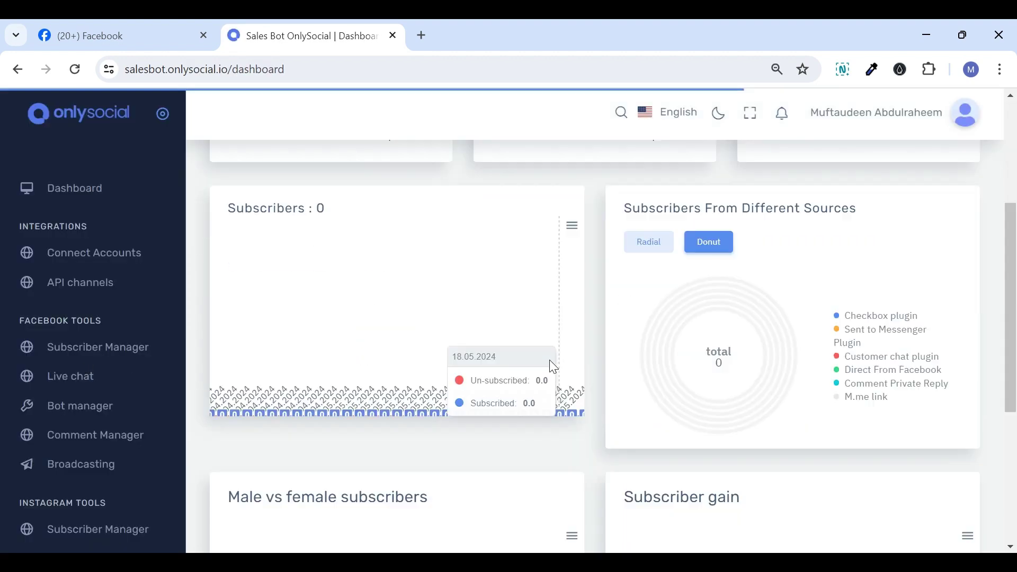
Look over the dashboard's campaign and subscriber charts and the available Facebook, Instagram and ecommerce tools.
scroll(97, 321, "down", 3)
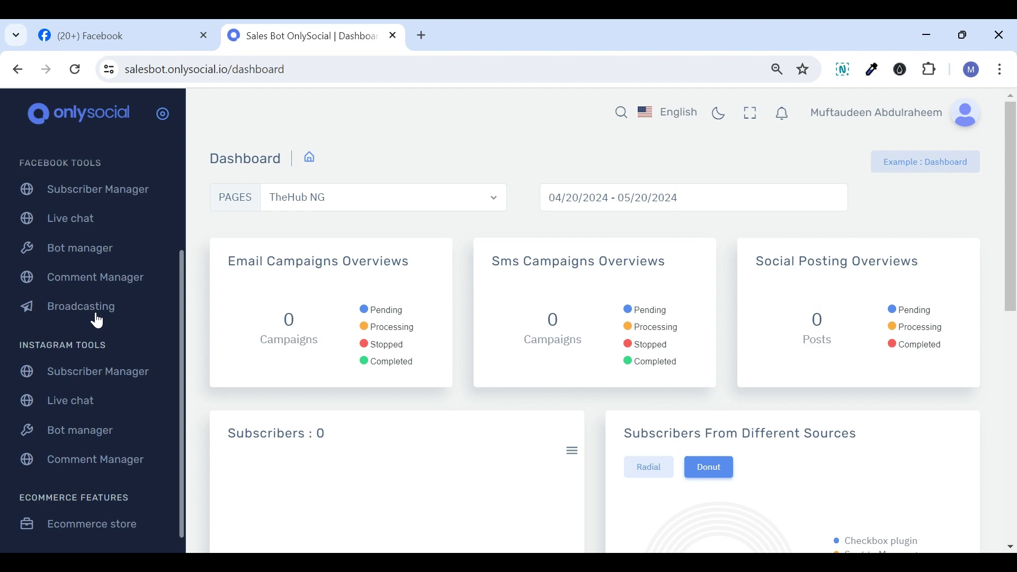
scroll(128, 282, "up", 3)
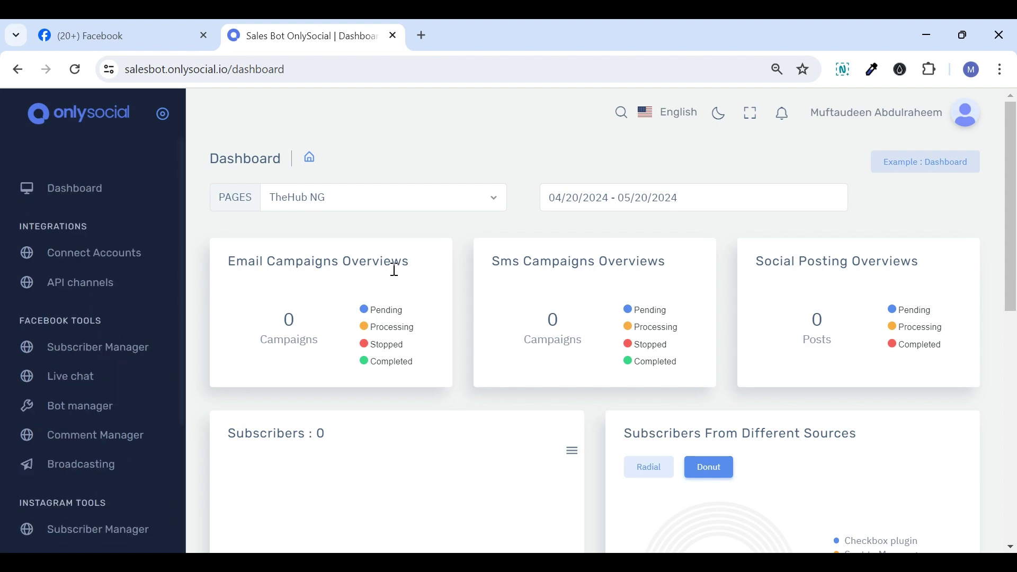
scroll(597, 355, "down", 10)
scroll(200, 274, "up", 10)
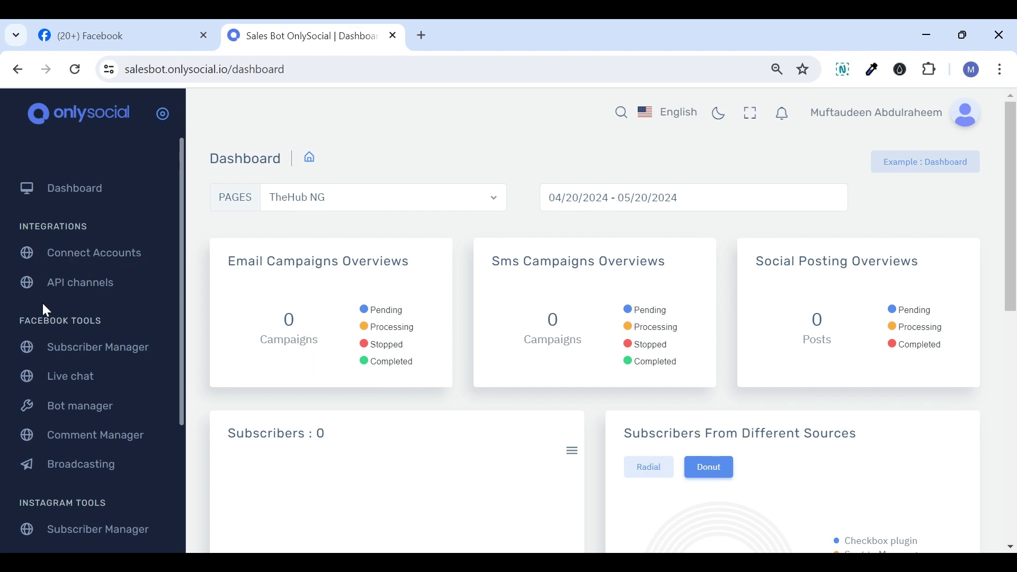
scroll(75, 320, "down", 3)
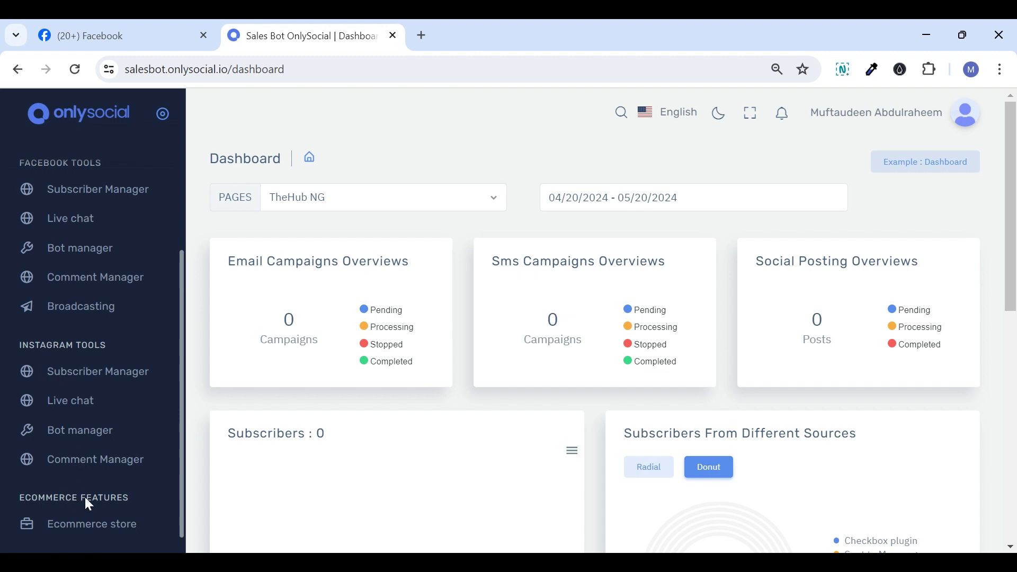
scroll(104, 502, "up", 3)
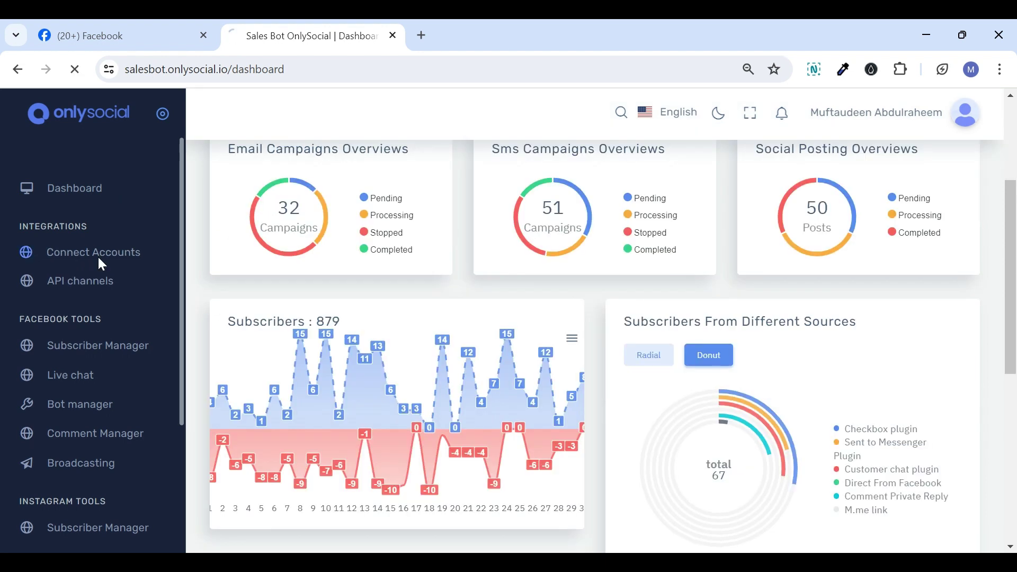
Open Connect Accounts and import the Facebook account through the Facebook login.
left_click(98, 255)
left_click(592, 413)
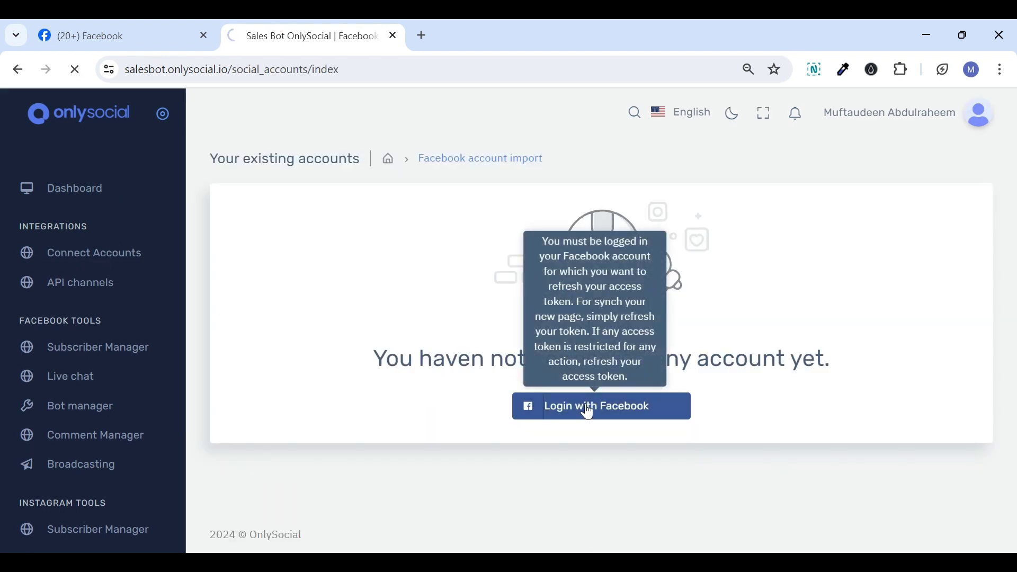
left_click(298, 254)
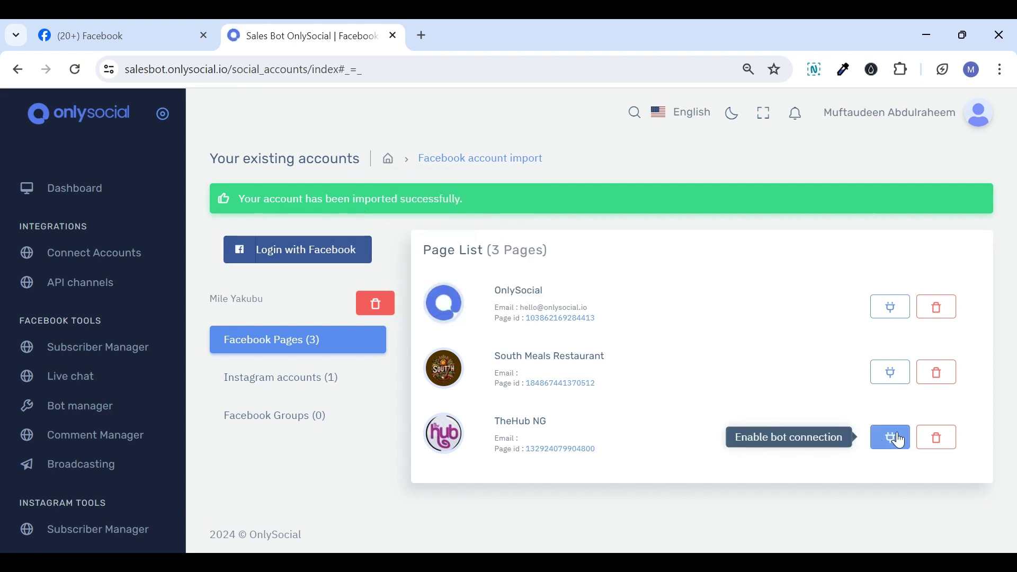
Enable the bot connection for the TheHub NG page and acknowledge the confirmation.
left_click(890, 438)
left_click(484, 403)
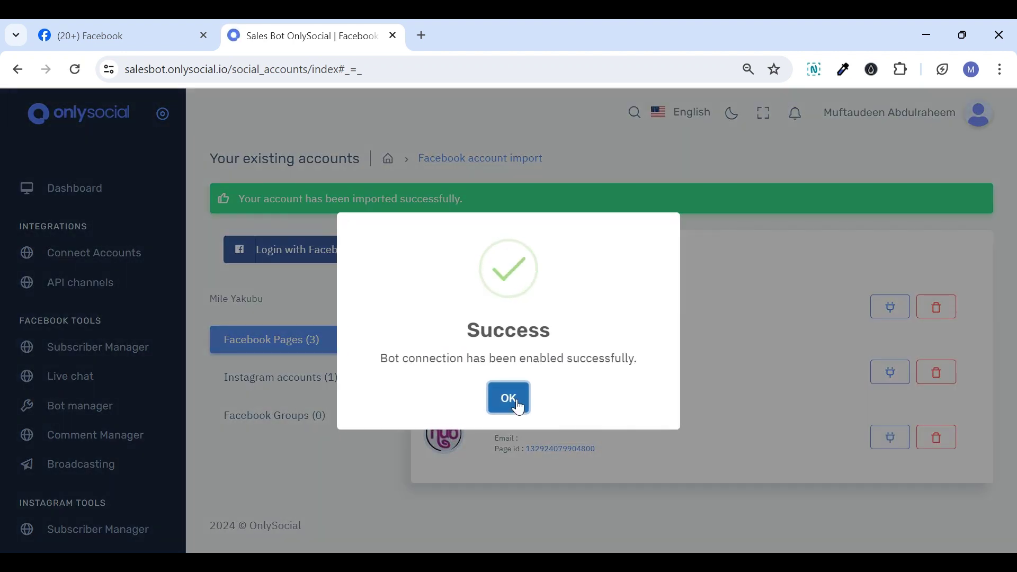
left_click(516, 404)
left_click(382, 330)
left_click(371, 294)
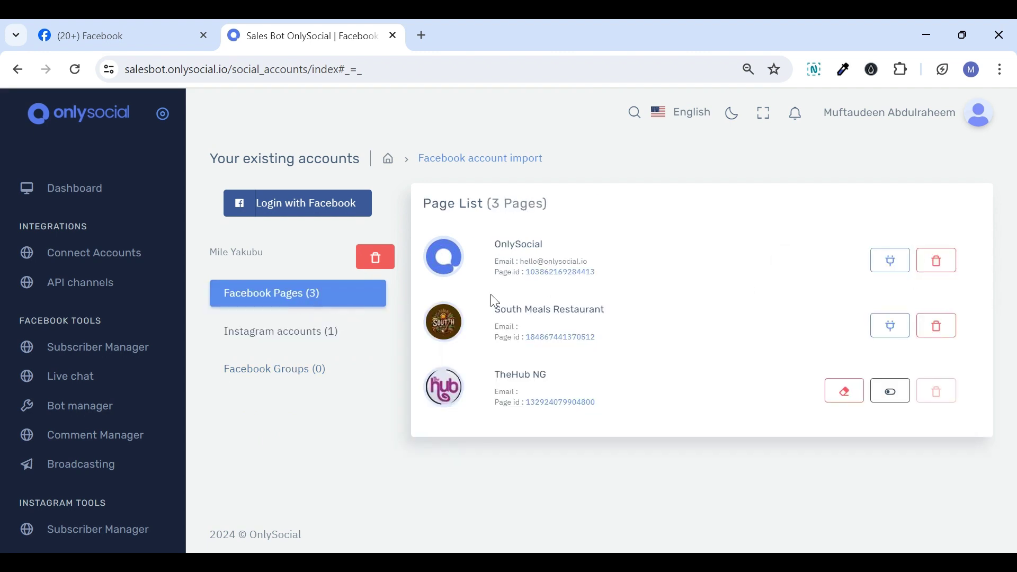
Enable the bot connection for the OnlySocial page in the imported page list.
left_click(890, 326)
left_click(839, 336)
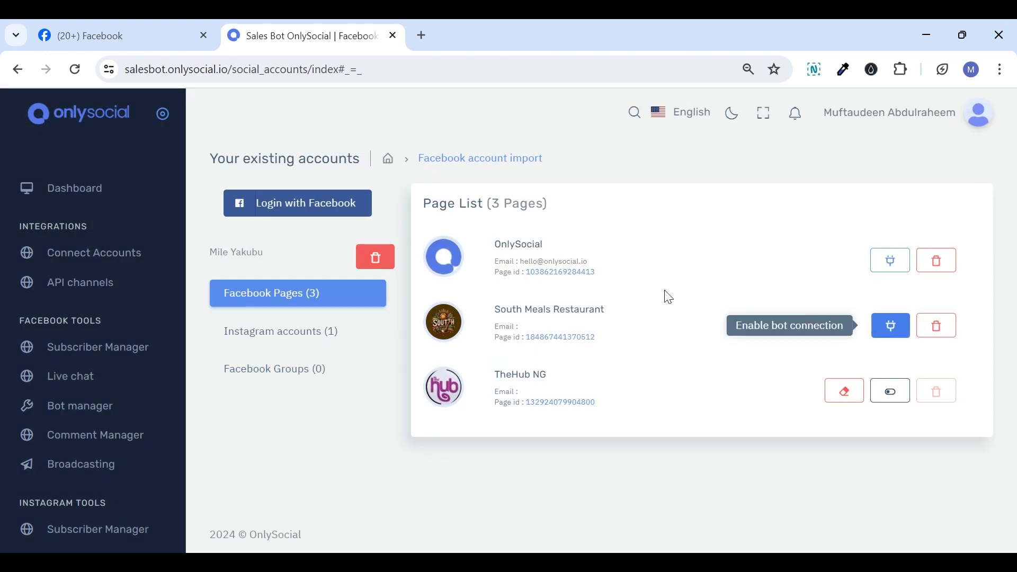
left_click(895, 262)
left_click(499, 383)
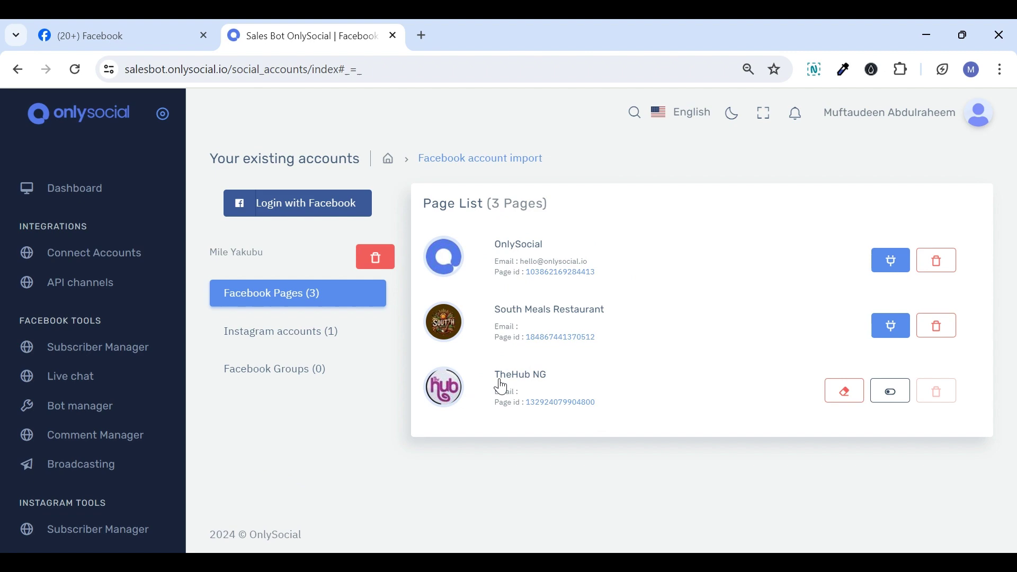
left_click(507, 395)
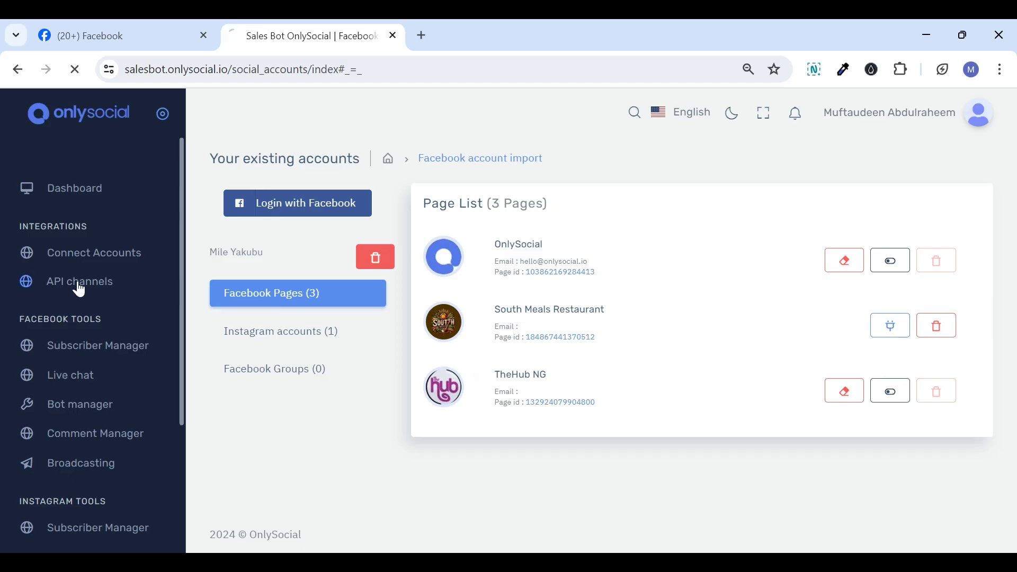
Open API channels and examine the Email Autoresponder APIs, including Sendinblue.
left_click(78, 289)
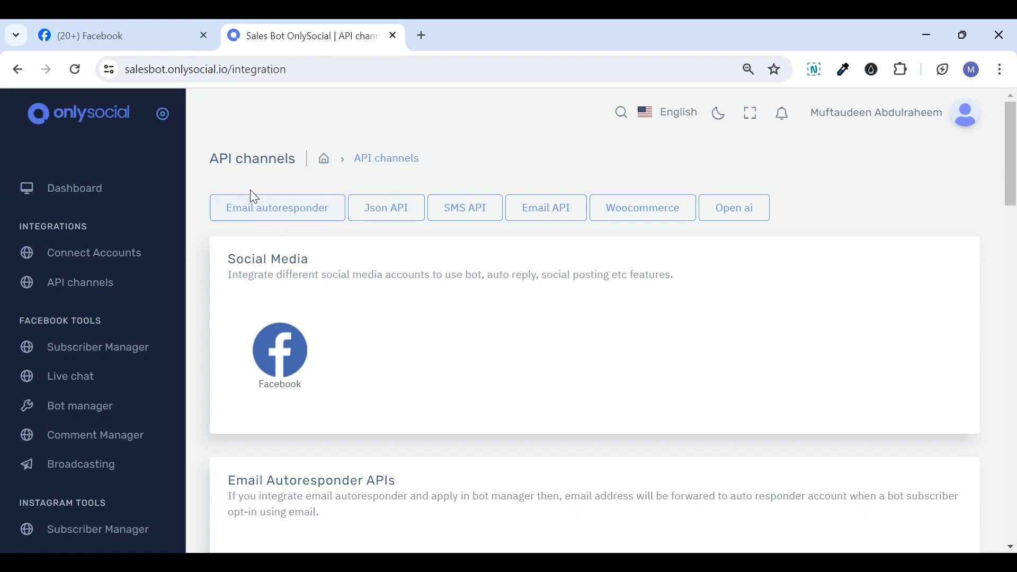
left_click(247, 209)
scroll(348, 275, "up", 2)
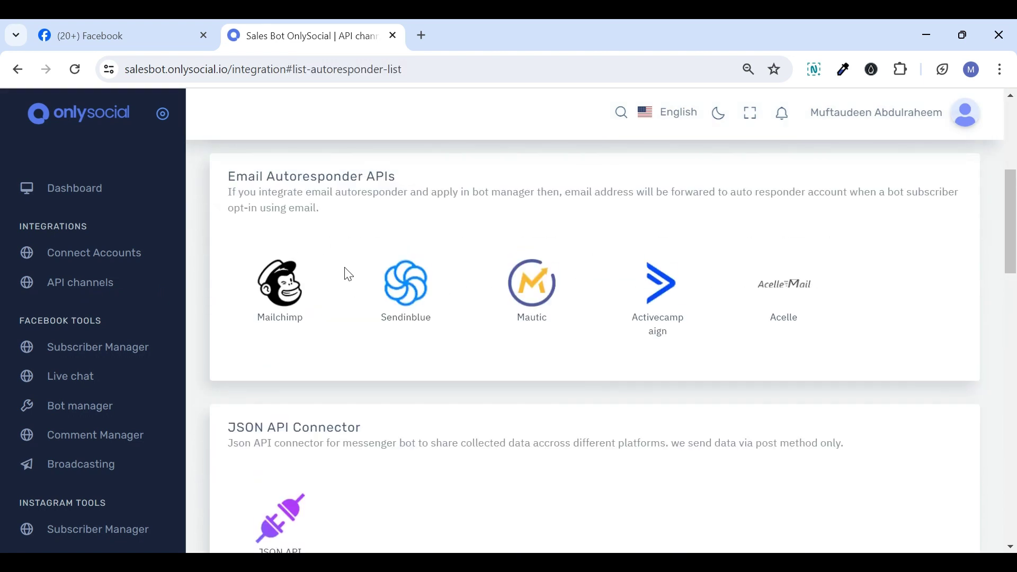
left_click(410, 290)
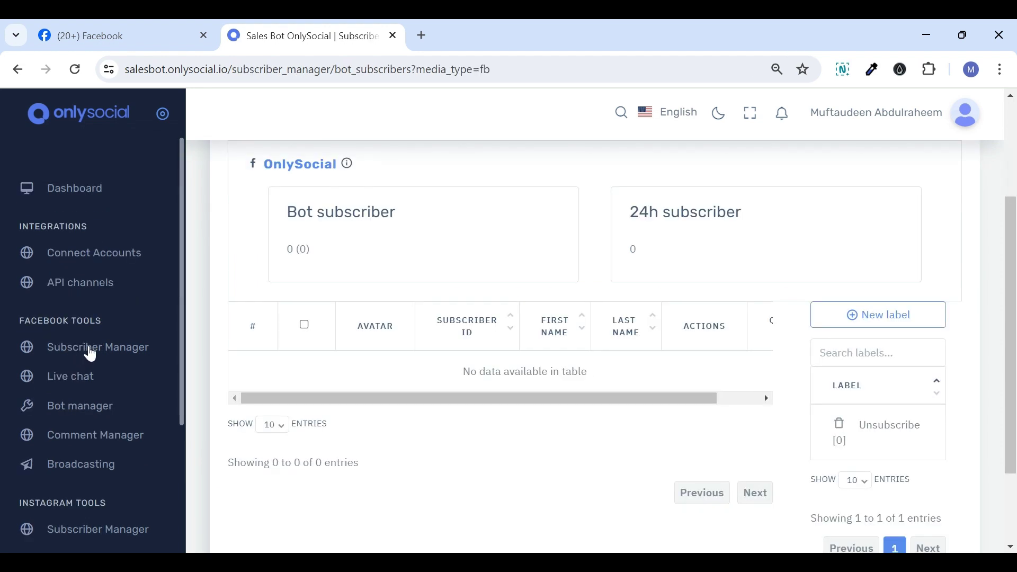
Open the Facebook Subscriber Manager and highlight the Bot subscriber heading for the OnlySocial page.
left_click(90, 348)
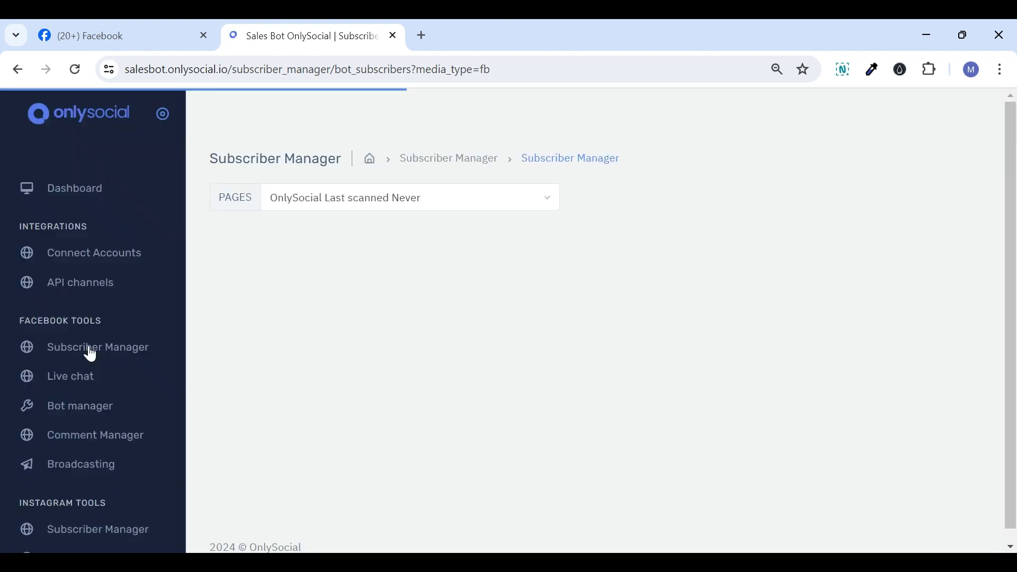
scroll(403, 223, "down", 3)
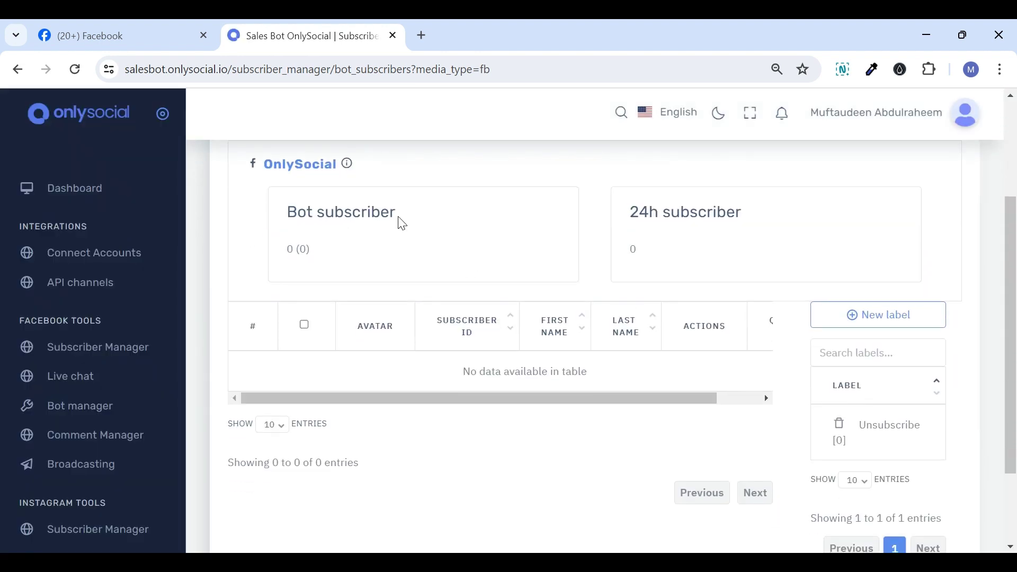
left_click_drag(430, 237, 278, 228)
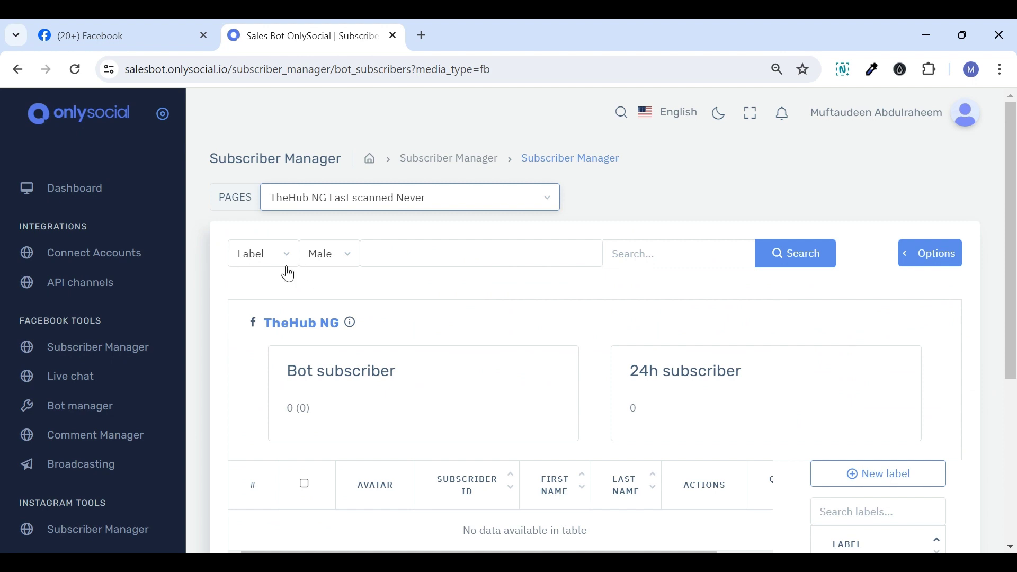
Leave the subscriber label filter unset, try the Male gender option and set the gender filter to Female.
left_click(267, 267)
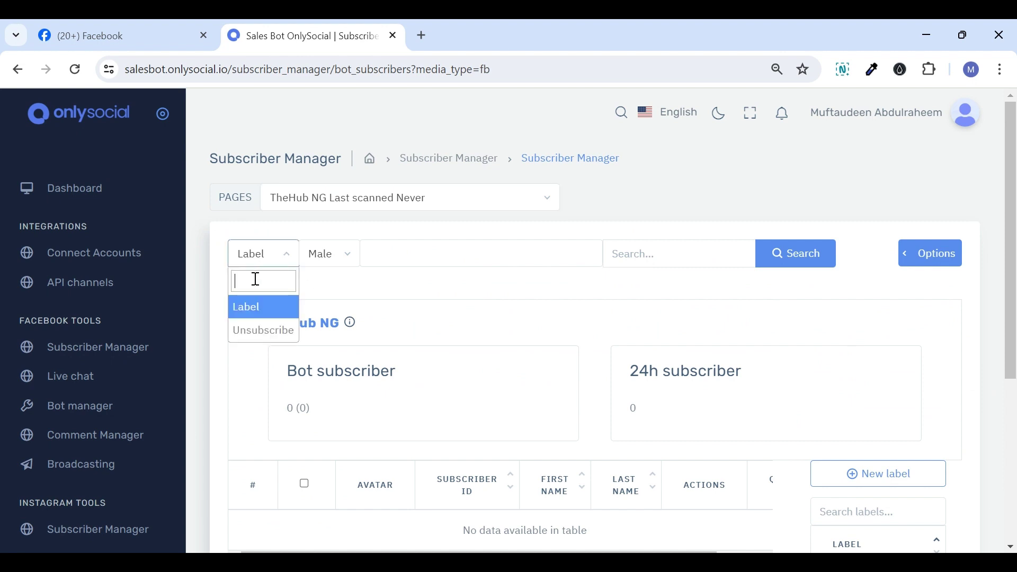
left_click(253, 313)
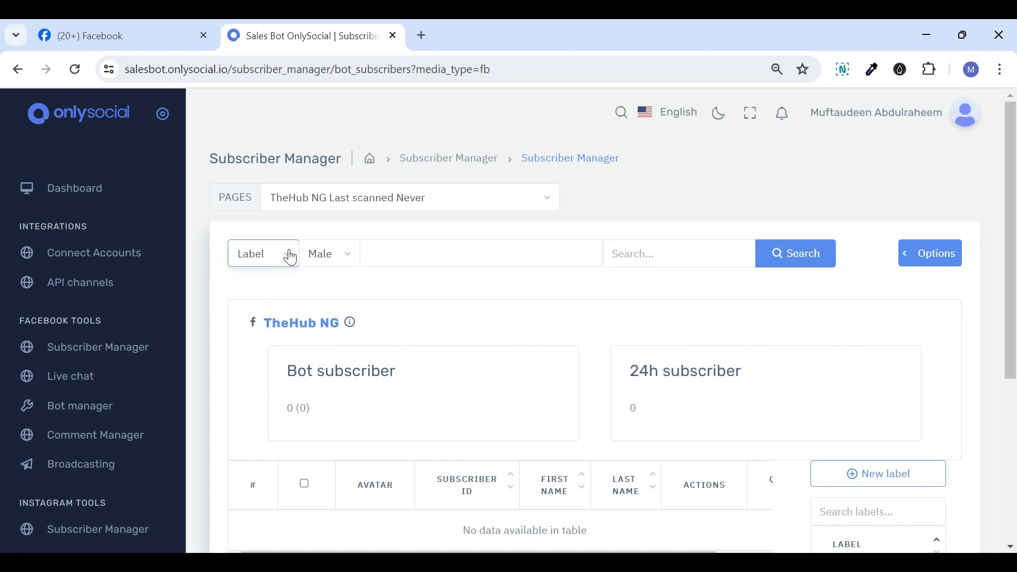
left_click(331, 260)
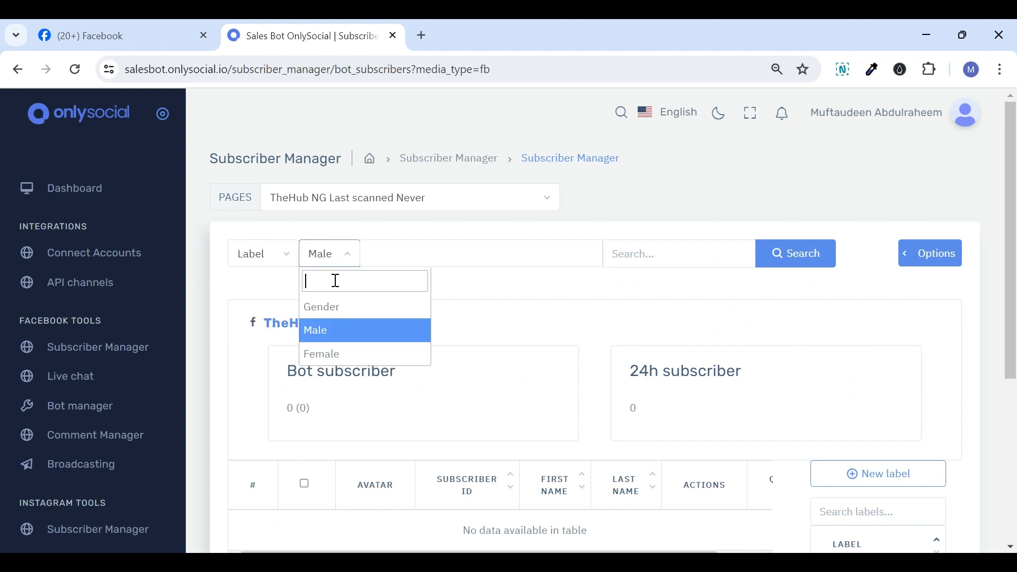
left_click(331, 333)
left_click(347, 259)
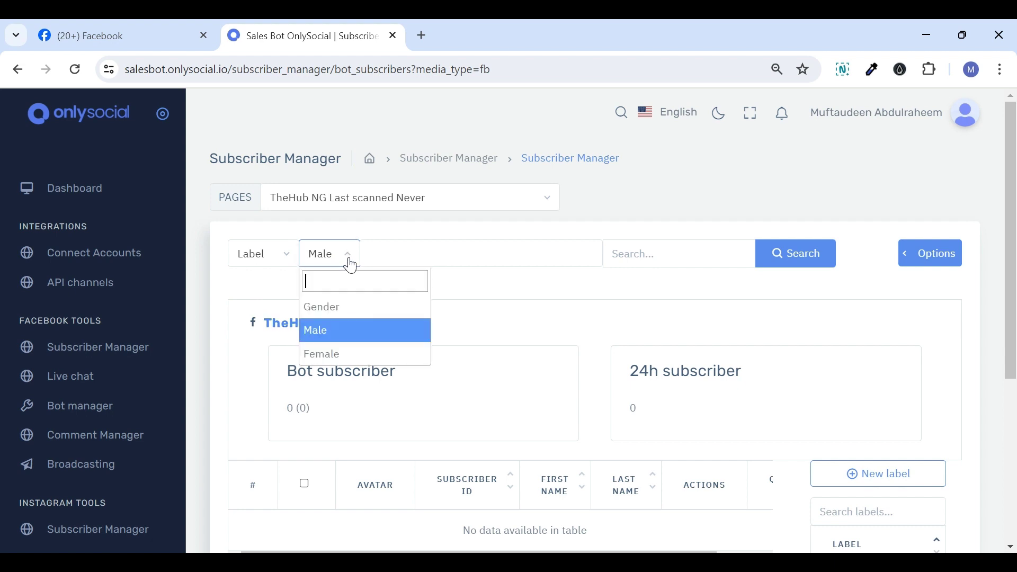
left_click(334, 308)
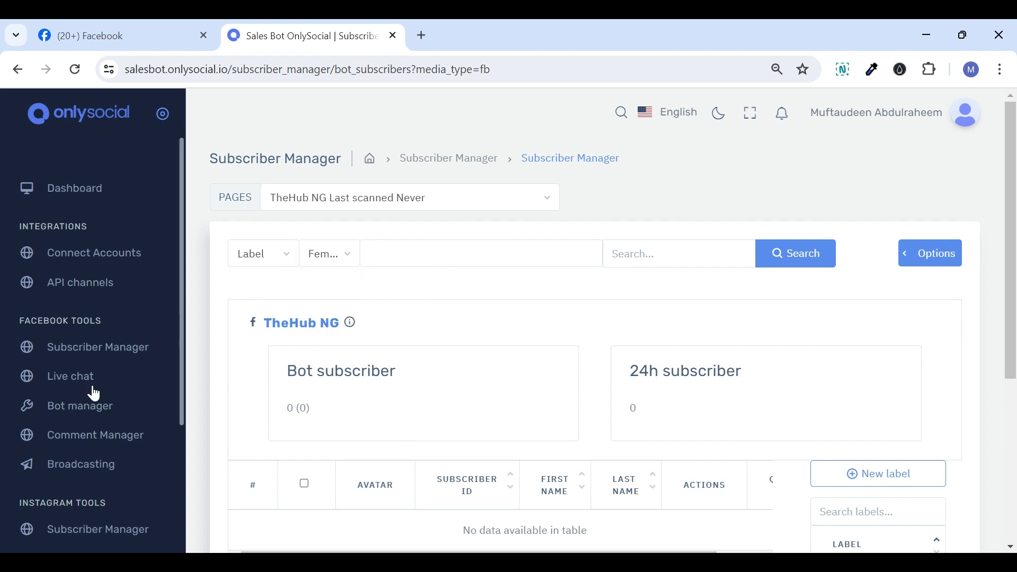
Examine the bot subscriber and 24h subscriber figures for the TheHub NG page.
scroll(500, 353, "down", 2)
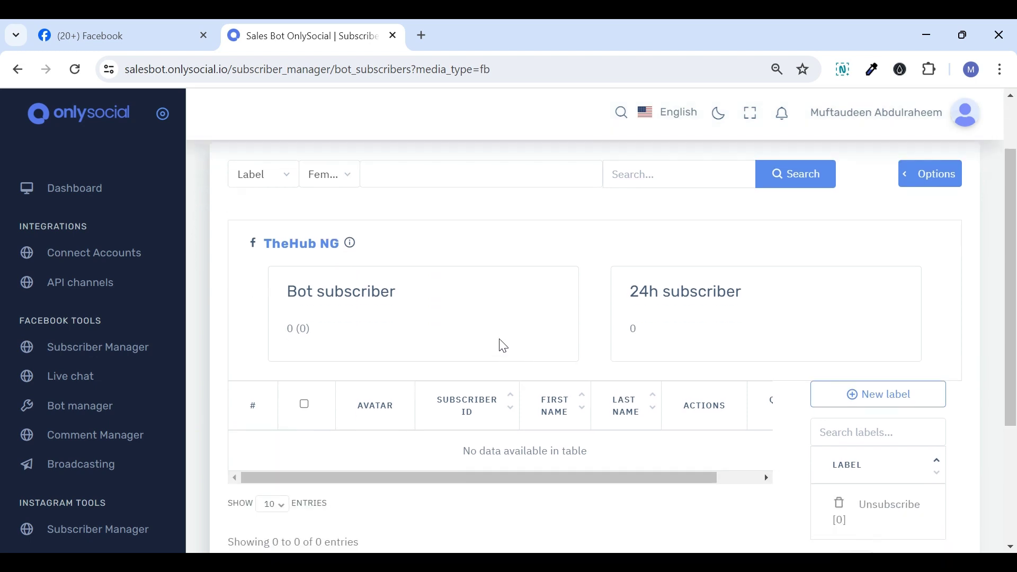
left_click_drag(408, 304, 266, 307)
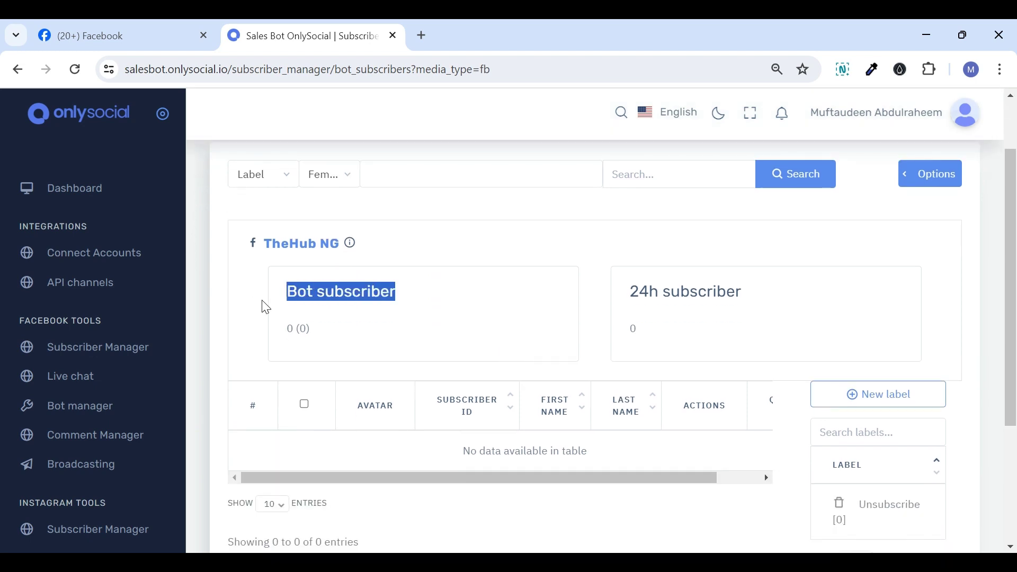
left_click(328, 300)
left_click_drag(742, 312, 629, 303)
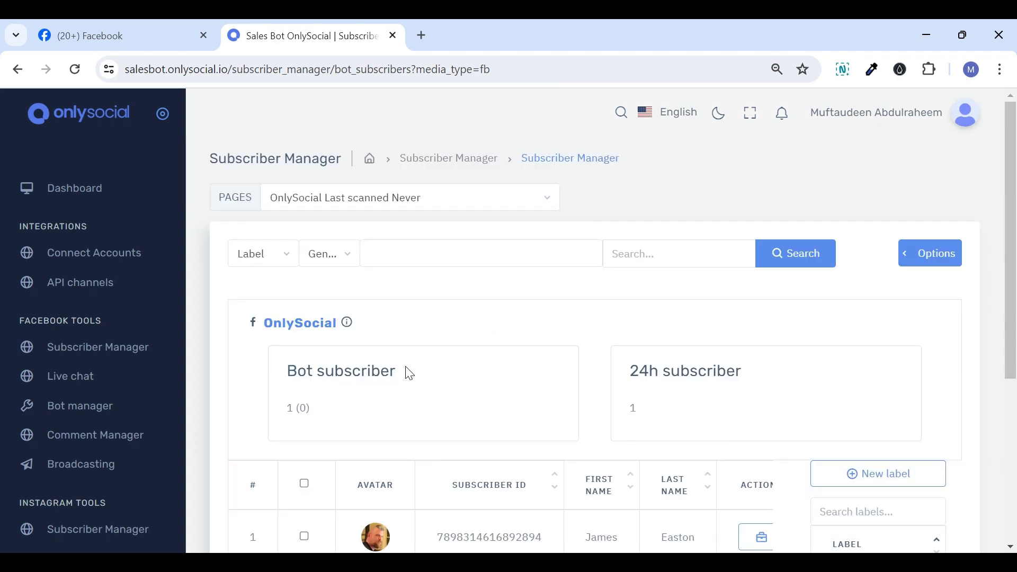
Examine the bot subscriber and 24h subscriber figures for the OnlySocial page.
left_click_drag(409, 371, 262, 380)
left_click(391, 393)
mouse_move(420, 364)
left_mouse_down()
mouse_move(336, 386)
mouse_move(345, 399)
mouse_move(408, 371)
left_mouse_up()
left_click_drag(782, 378, 635, 373)
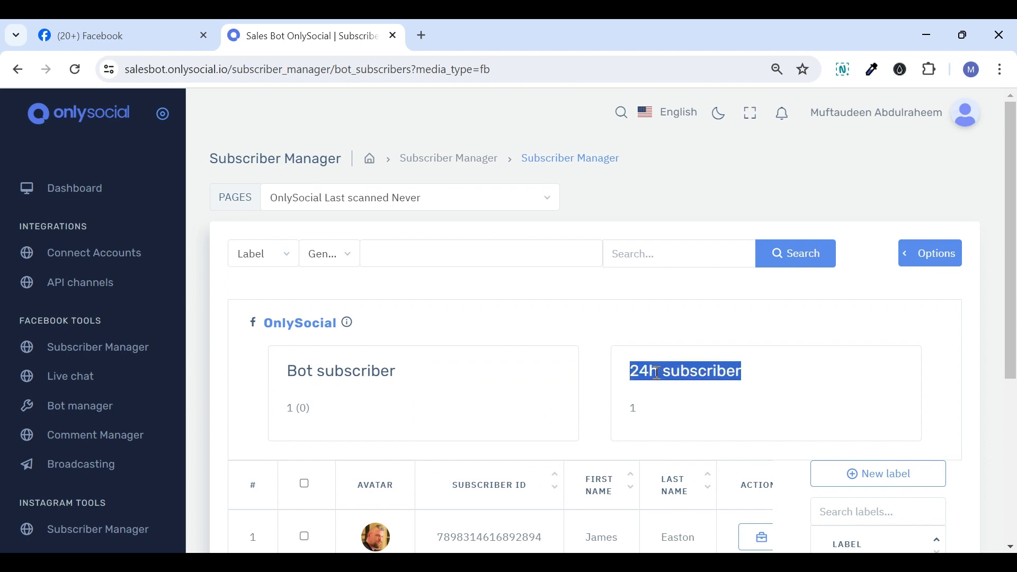
left_click_drag(742, 366, 644, 380)
left_click(770, 377)
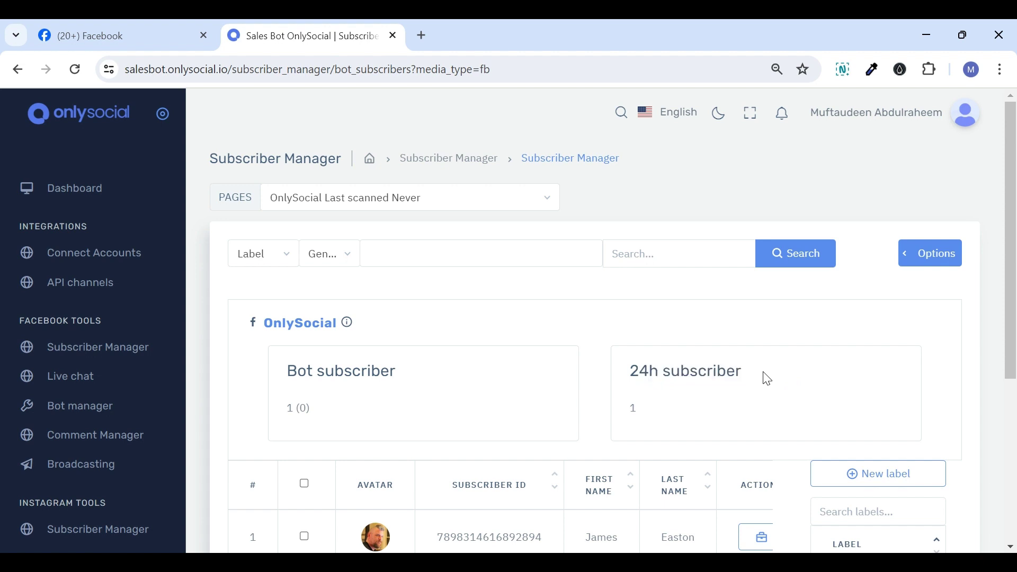
Try to assign labels to subscribers with none selected, read the resulting warning and dismiss it.
left_click(931, 258)
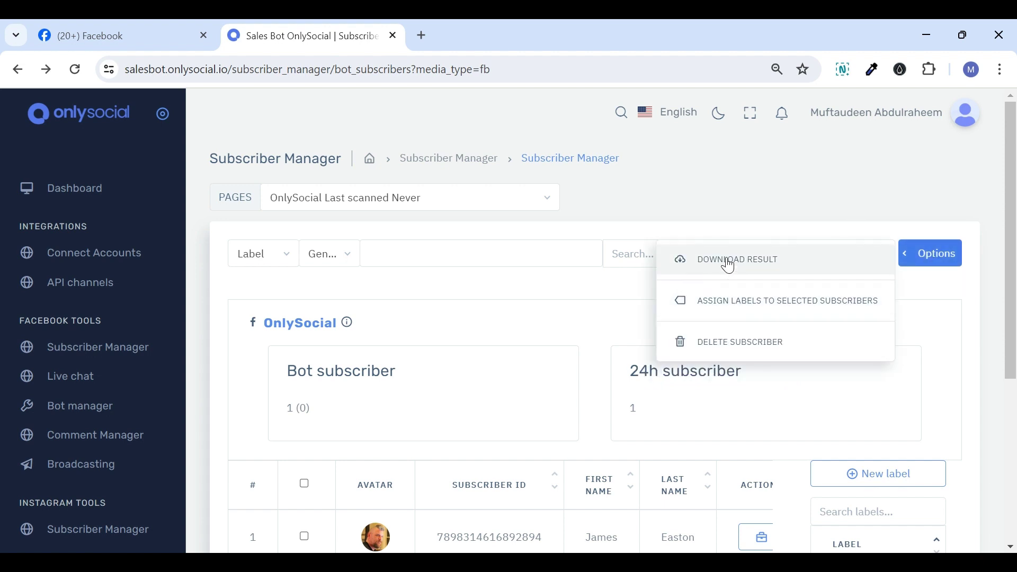
left_click(749, 303)
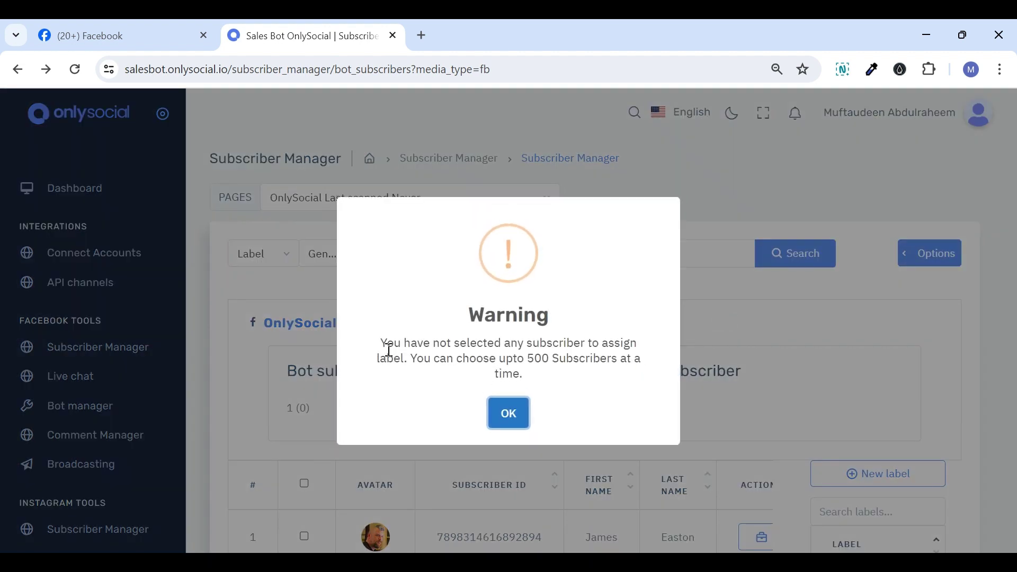
left_click_drag(395, 345, 629, 344)
left_click(555, 361)
left_click(515, 409)
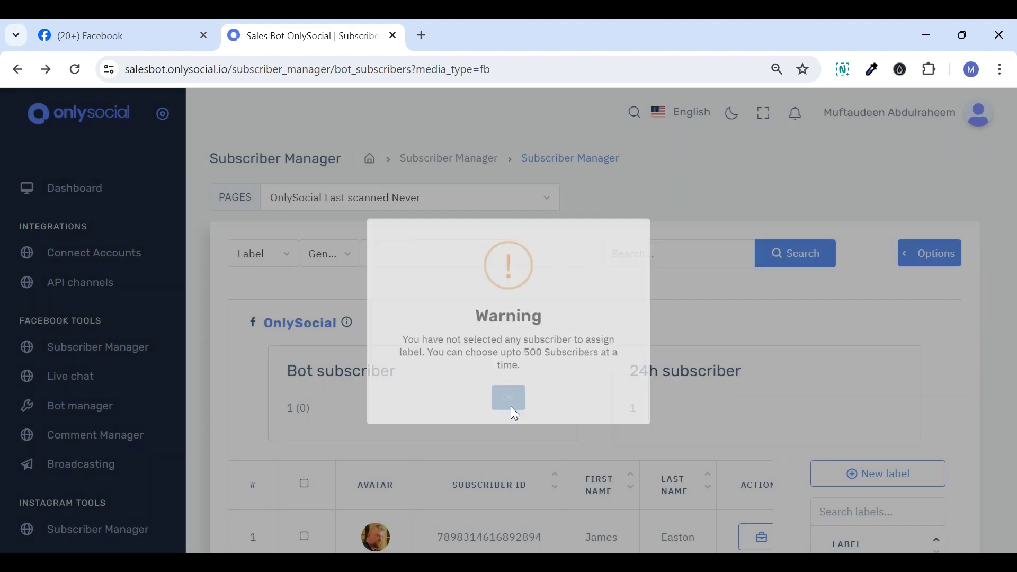
Review the bulk options for subscribers, including Delete Subscriber.
left_click(926, 270)
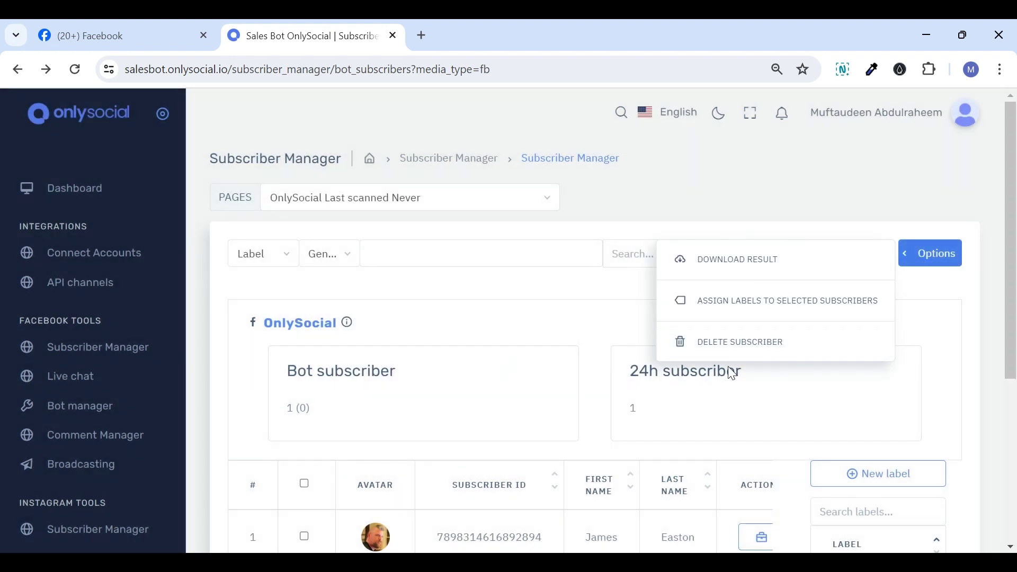
left_click(742, 364)
left_click(926, 265)
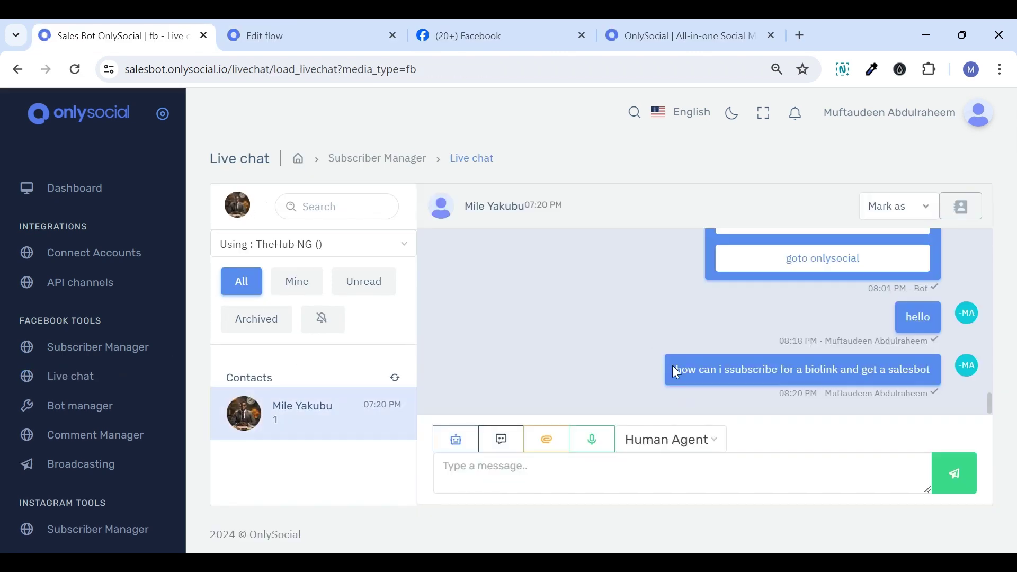
Send the live chat contact "am interested in get the SalesBot and Biolink page builder" and try the file attachment option.
left_click(537, 490)
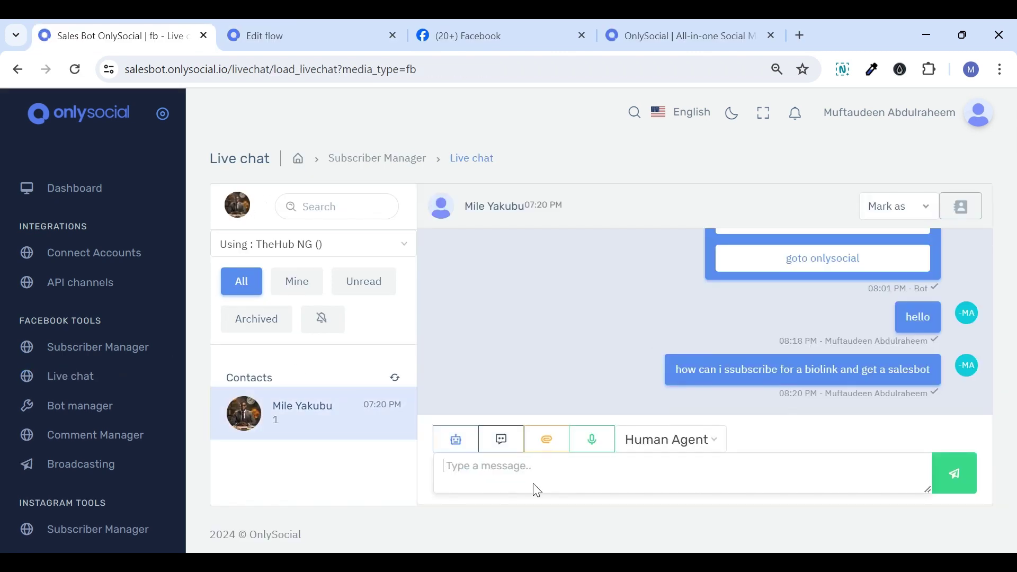
type("am int")
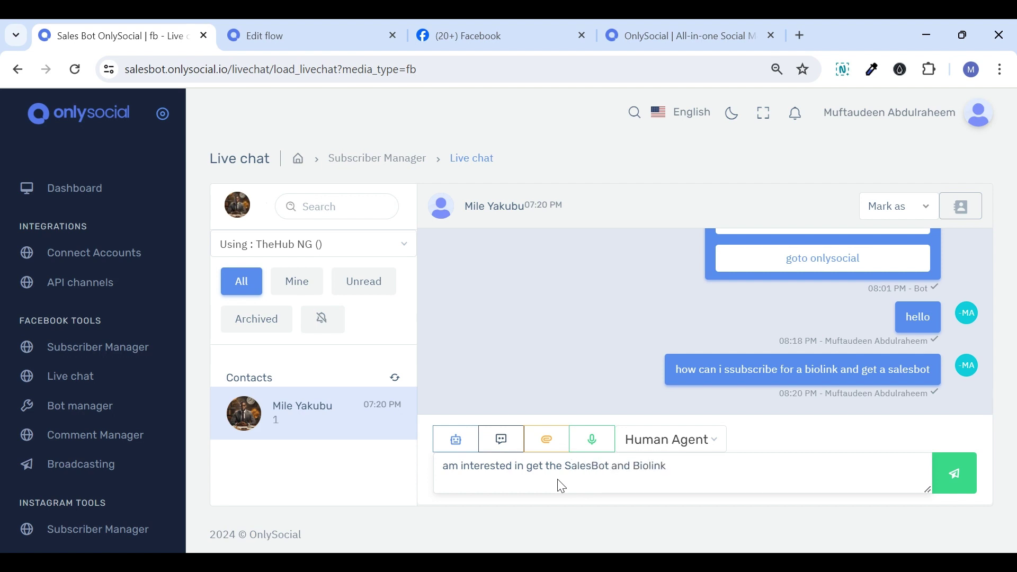
type("er")
key("Return")
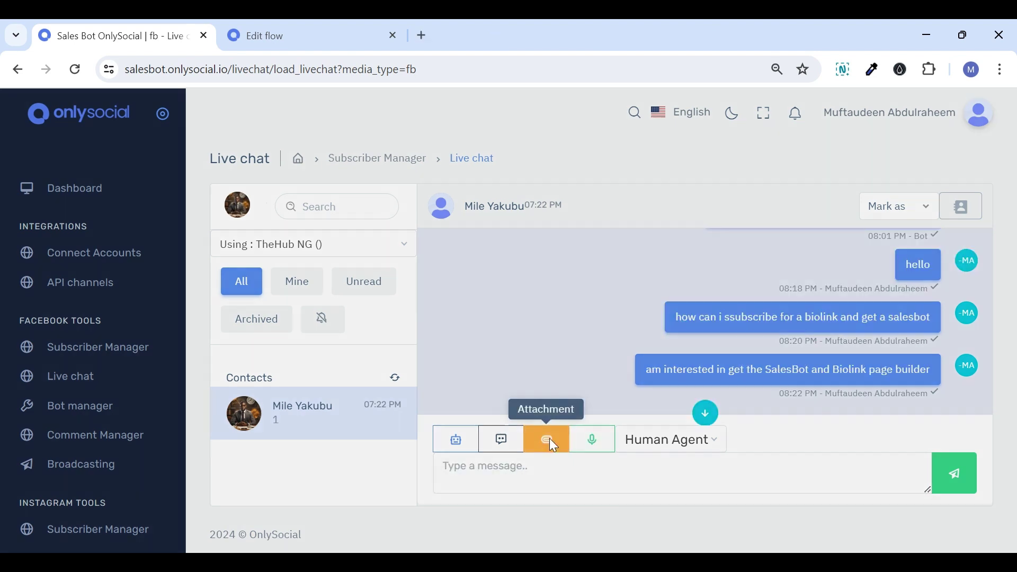
left_click(547, 440)
key("Escape")
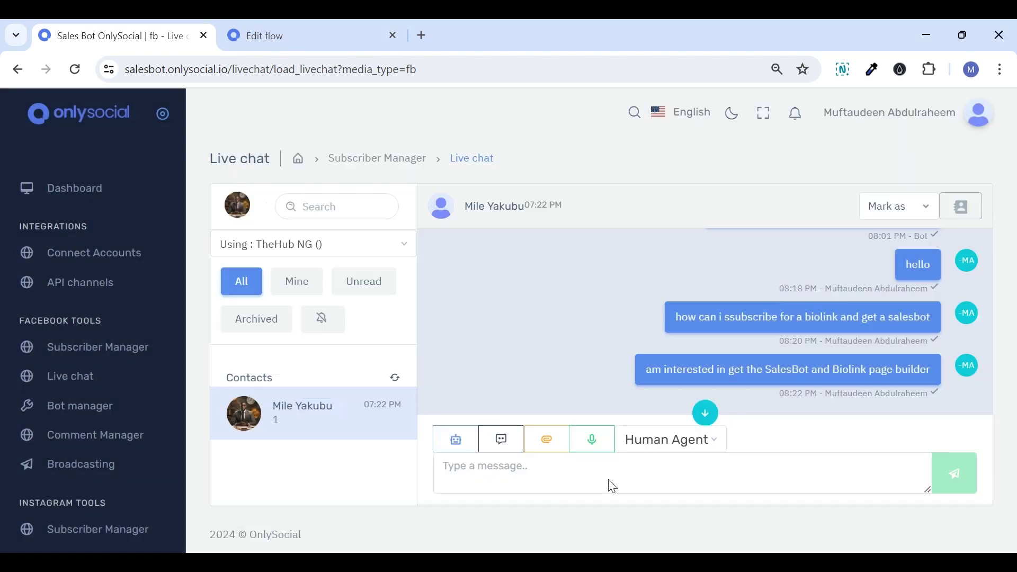
Create a canned response named "SALESBOT FAQ" and paste the SalesBot questions and answers as its message.
left_click(501, 439)
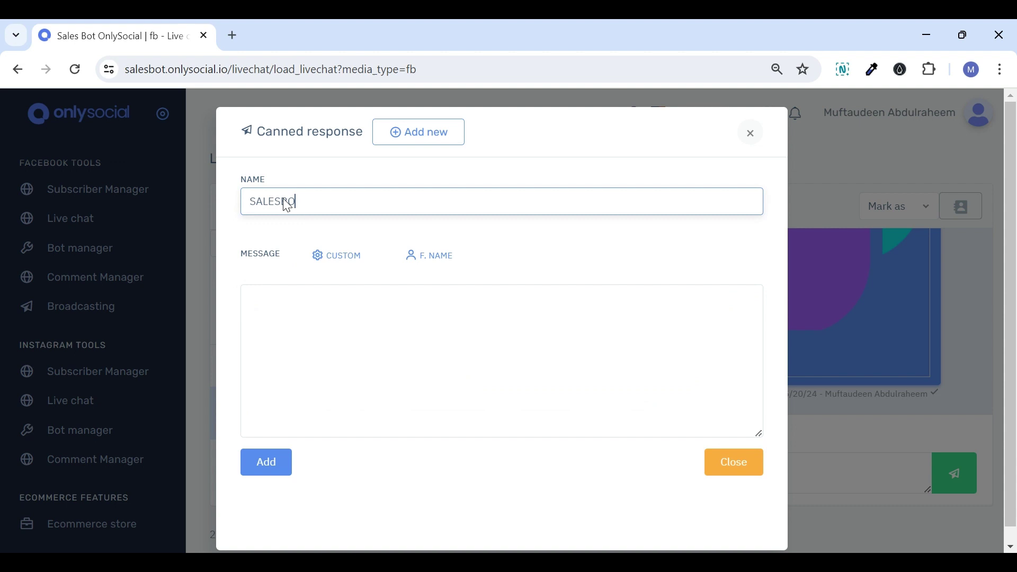
left_click(304, 331)
key("ctrl+v")
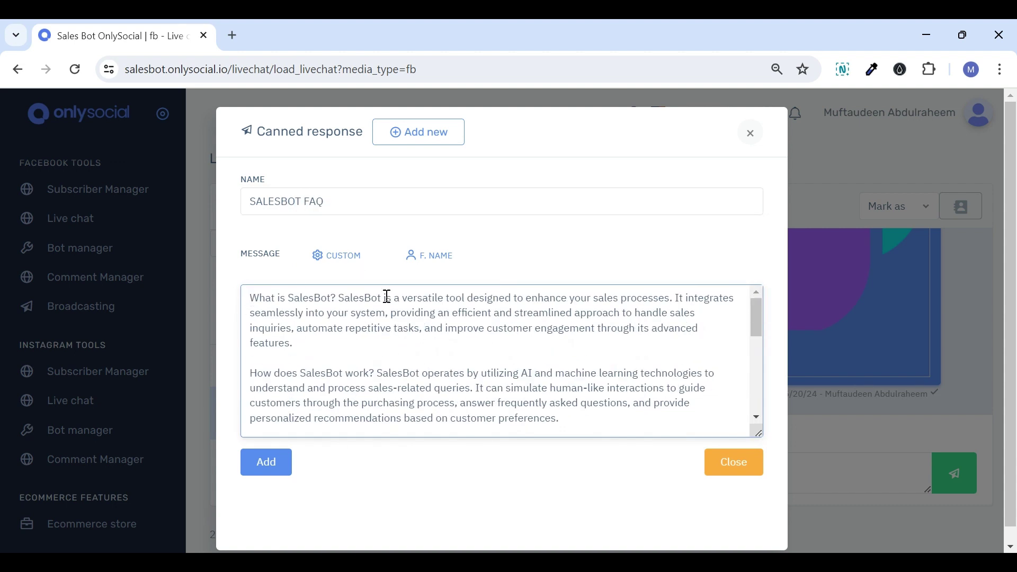
Number the first two FAQ questions "1." and "2." and move their answers onto separate lines.
left_click(339, 298)
key("Return")
left_click(252, 298)
type("1.")
left_click(379, 374)
key("Return")
key("Return")
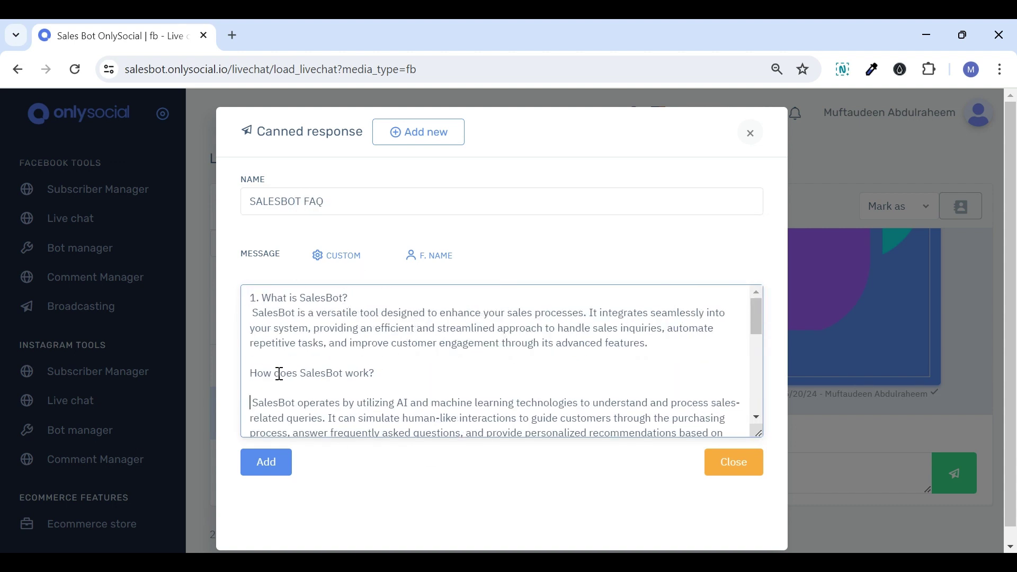
left_click(250, 374)
type("2.")
Number the supported languages and CRM integration questions "3." and "4." and separate their answers onto new lines.
scroll(441, 318, "down", 3)
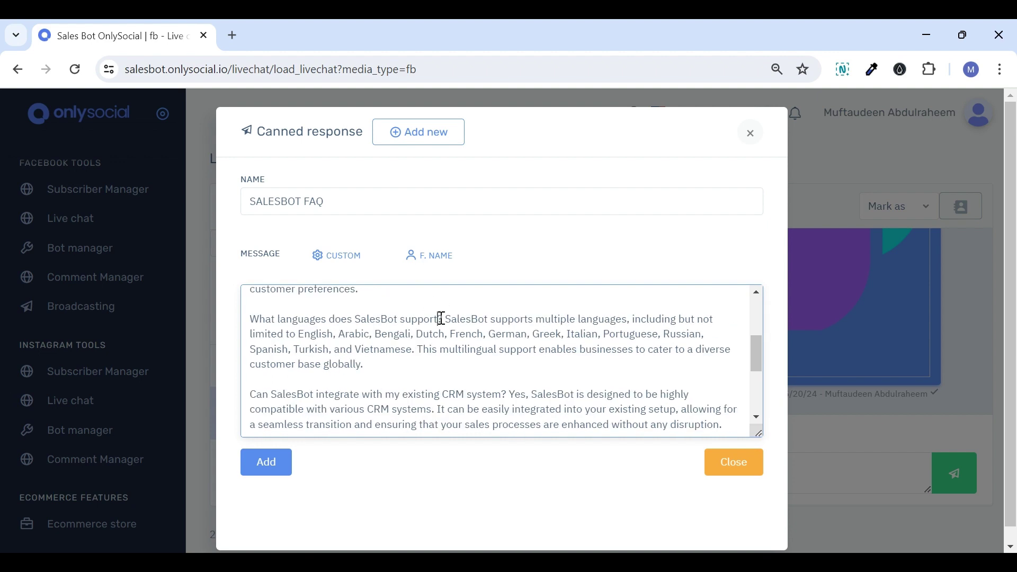
left_click(442, 318)
key("Return")
scroll(441, 318, "down", 2)
scroll(268, 387, "up", 3)
type("3.")
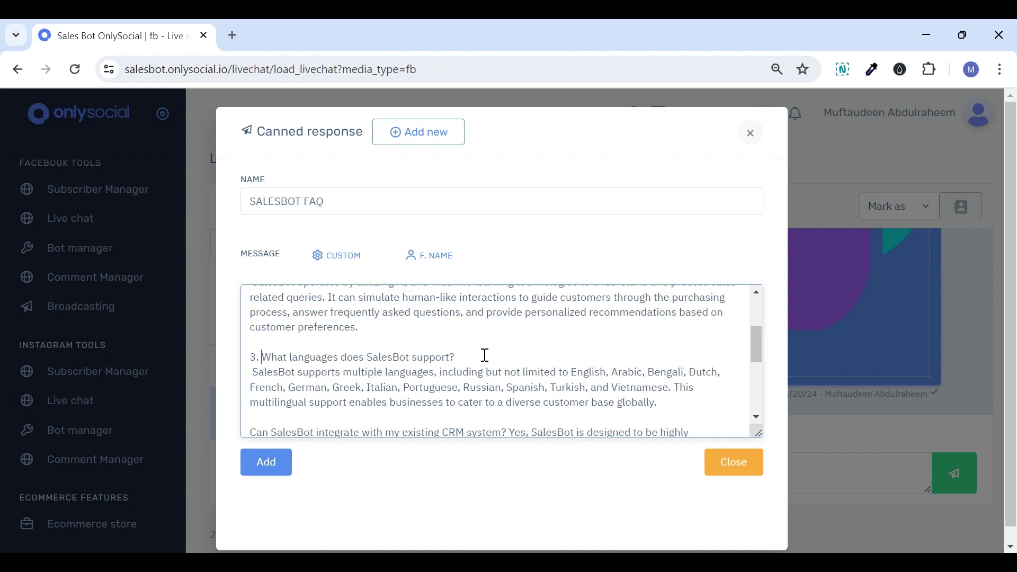
left_click(483, 355)
key("Return")
scroll(484, 355, "down", 1)
left_click(508, 370)
key("Return")
scroll(521, 427, "down", 1)
scroll(443, 380, "up", 1)
type("4.")
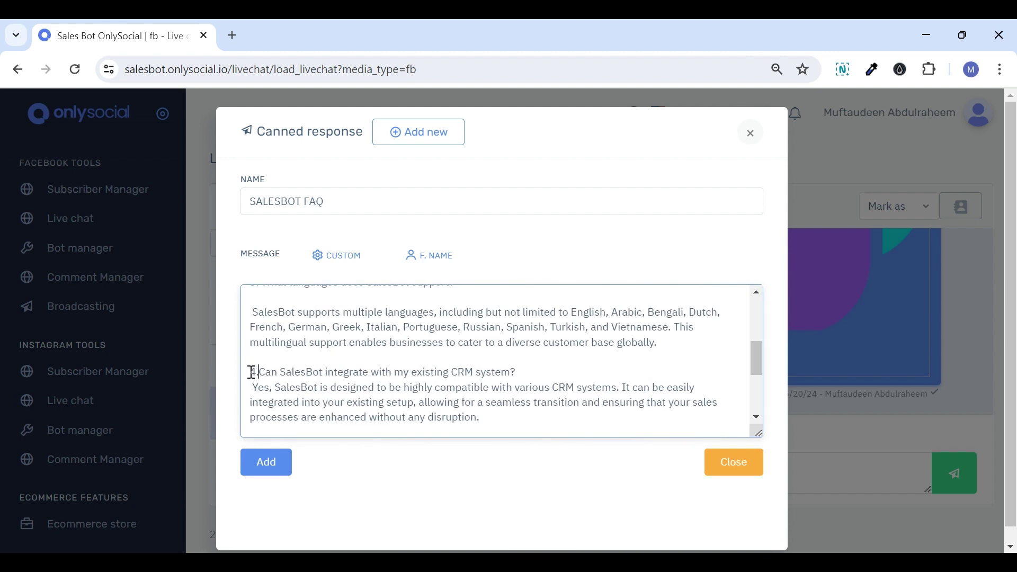
Number the business size question "5." and separate the answers to questions 4 and 5 from their questions.
scroll(525, 366, "down", 2)
left_click(475, 303)
key("Return")
scroll(392, 355, "up", 1)
left_click(251, 370)
type("5")
left_click(546, 368)
key("Return")
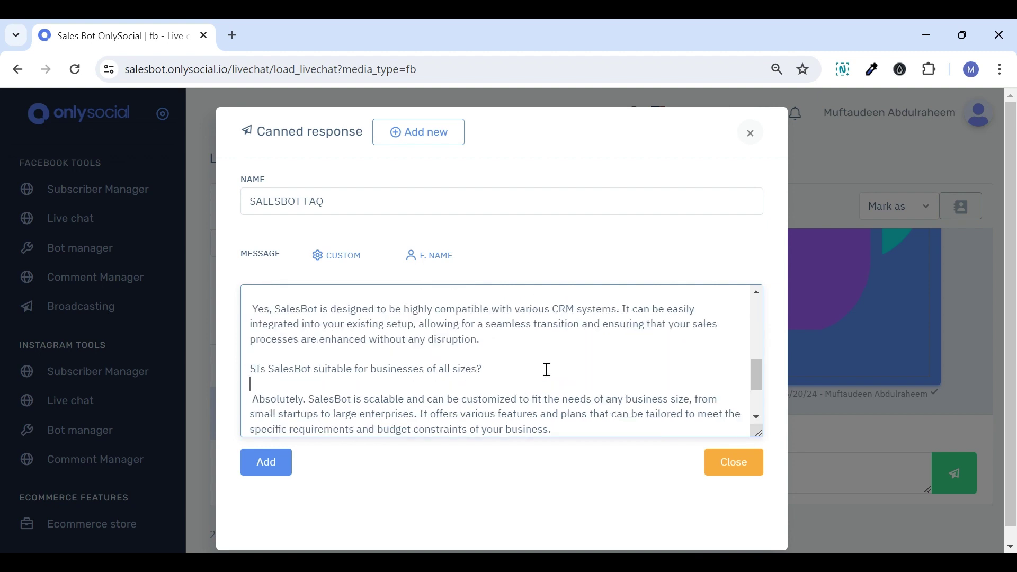
scroll(267, 370, "down", 1)
left_click(255, 352)
type(".")
scroll(354, 368, "down", 2)
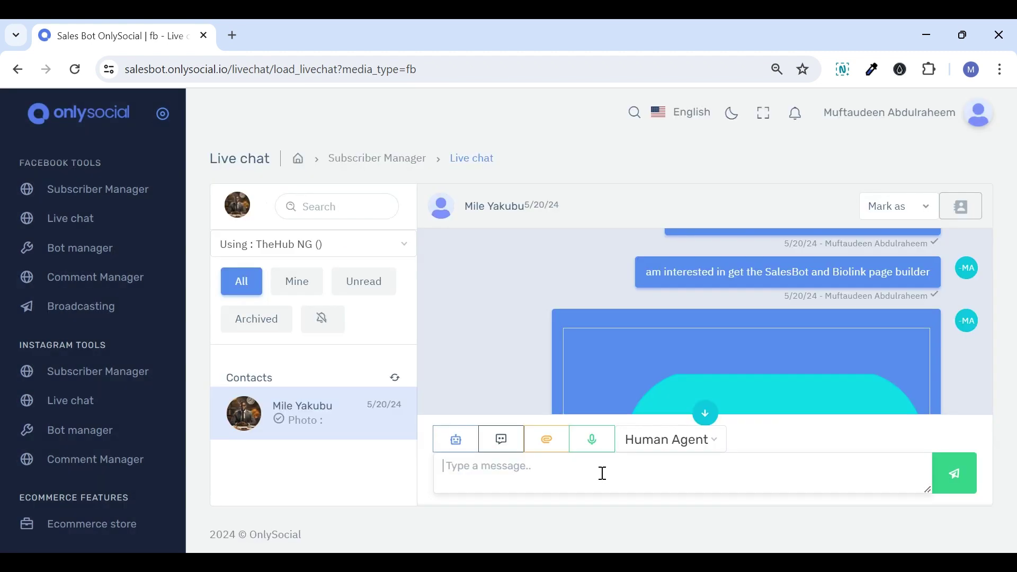
Insert the SALESBOT FAQ canned response into the chat message and open the message tag choices.
left_click(508, 444)
scroll(543, 249, "down", 5)
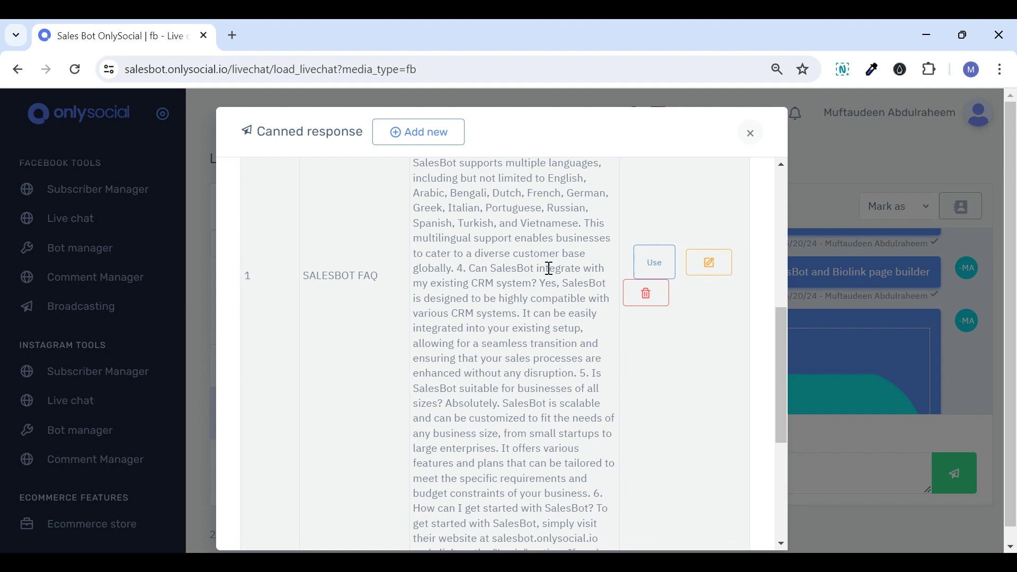
scroll(582, 265, "up", 2)
left_click(655, 386)
left_click(679, 443)
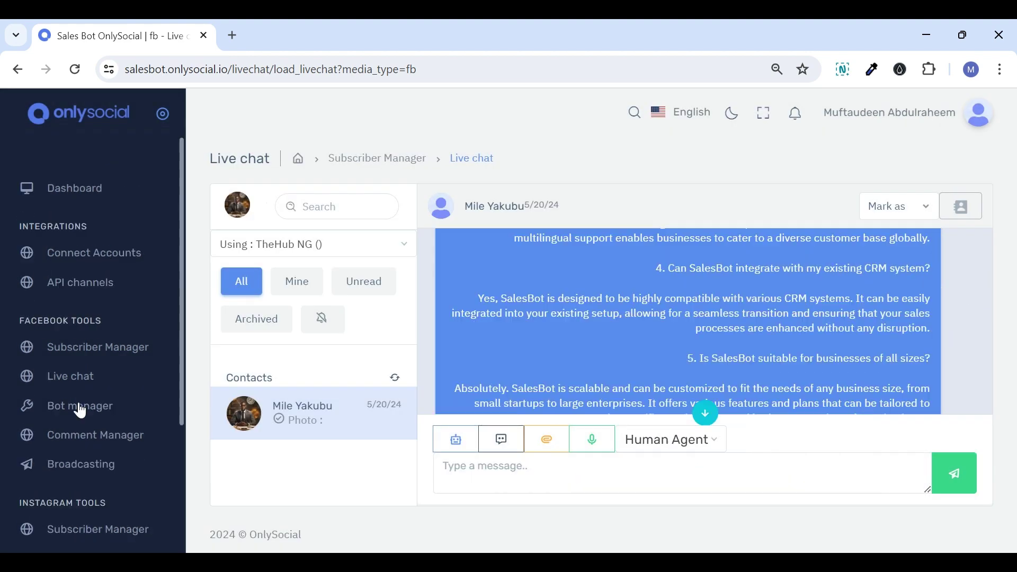
Open the Facebook Bot manager and examine the settings sections available for the TheHub NG page.
left_click(79, 411)
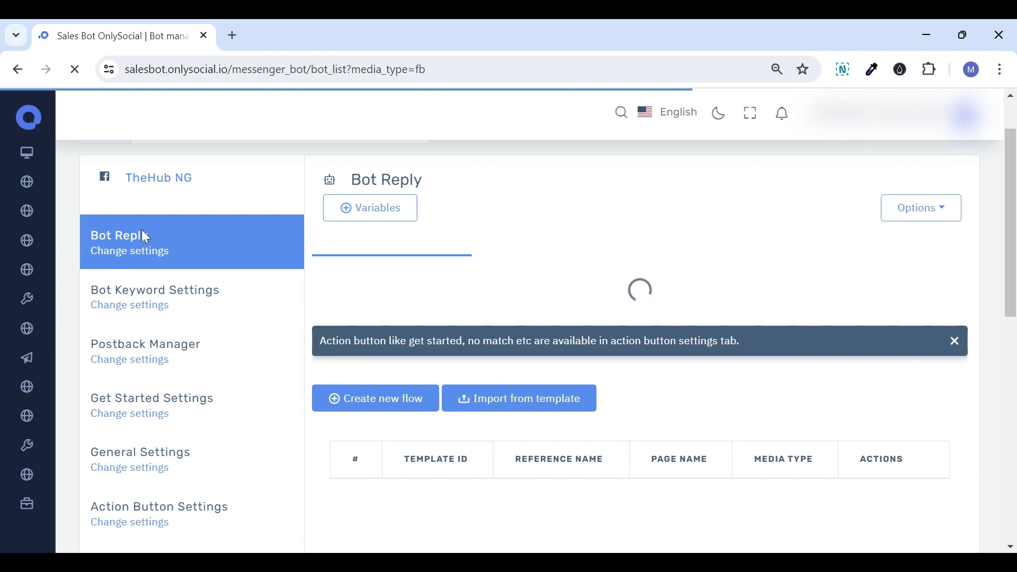
scroll(154, 297, "down", 3)
scroll(167, 273, "down", 6)
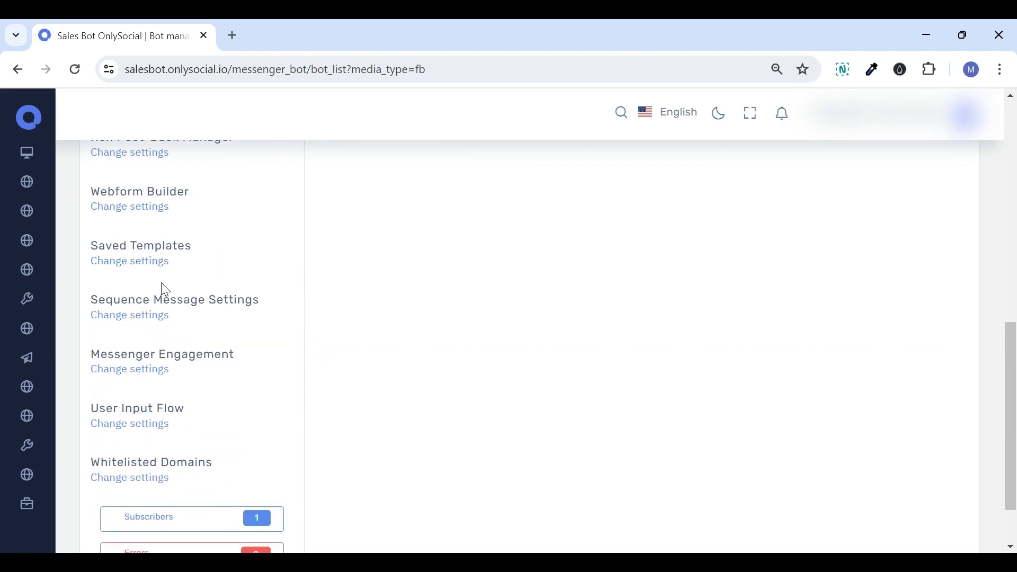
scroll(161, 282, "down", 2)
scroll(156, 341, "up", 10)
scroll(161, 344, "down", 2)
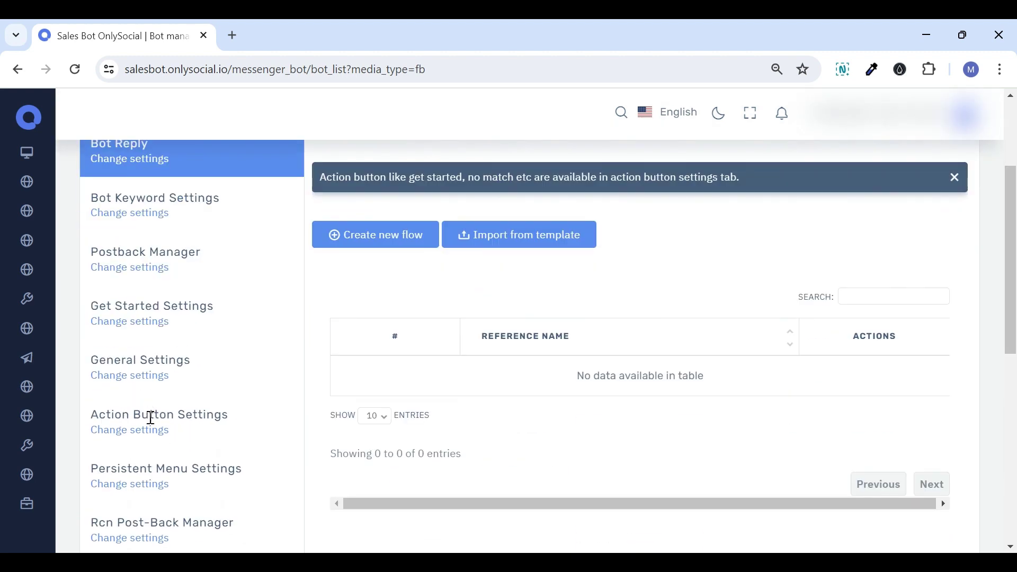
scroll(247, 347, "down", 5)
scroll(261, 307, "up", 8)
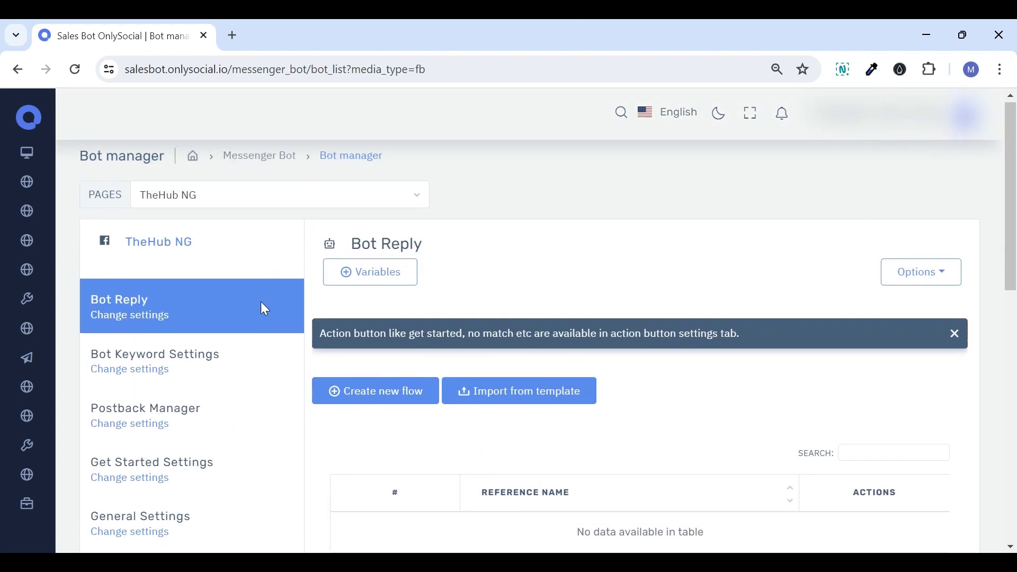
scroll(276, 300, "down", 1)
scroll(249, 270, "down", 2)
scroll(157, 318, "up", 3)
scroll(295, 257, "down", 3)
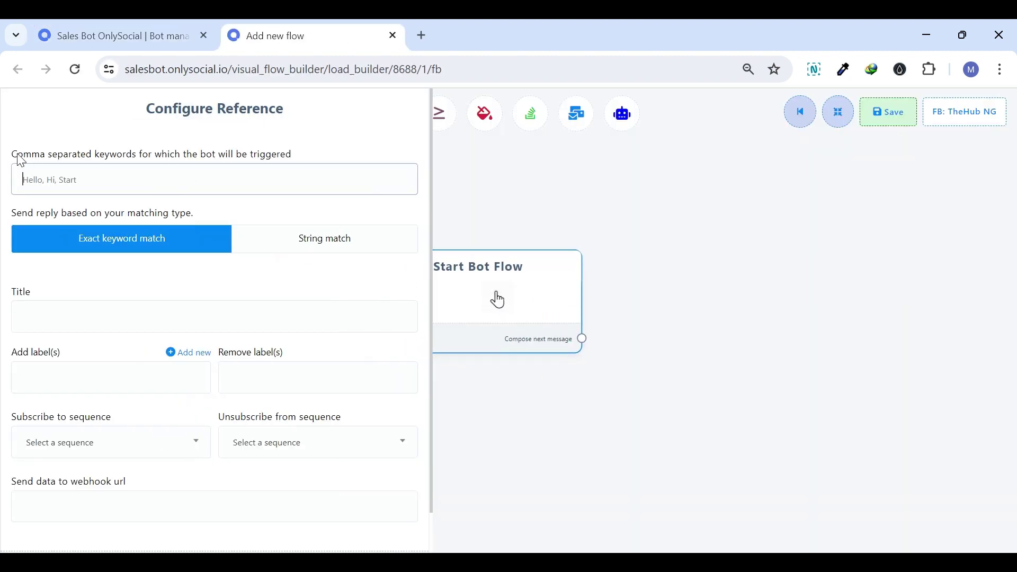
Set the bot flow's trigger keywords to "Hello, hi, start, need help," with exact keyword match as the matching type.
left_click_drag(12, 154, 335, 154)
left_click(177, 179)
left_click(117, 219)
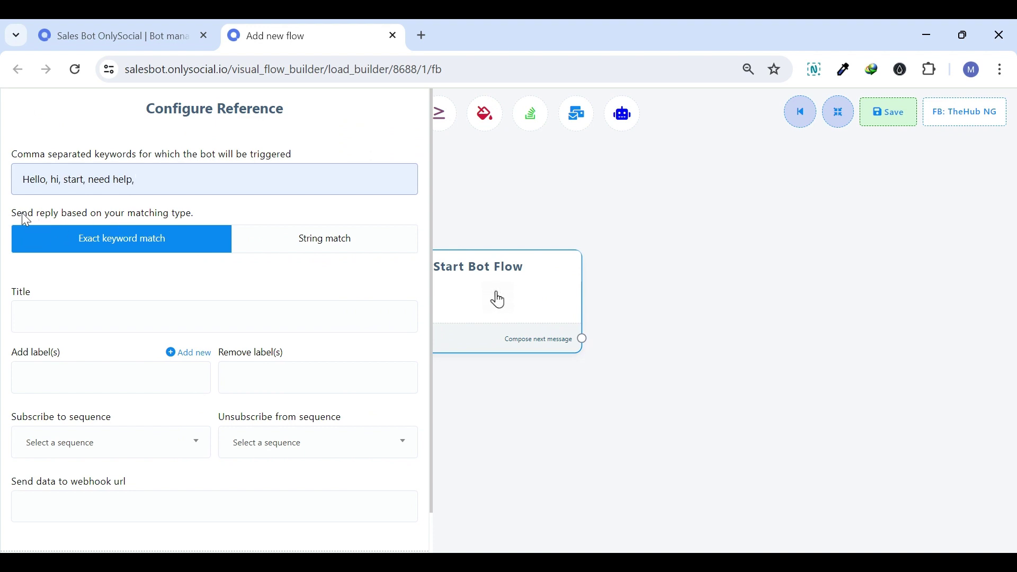
left_click_drag(26, 220, 220, 218)
left_click(114, 238)
left_click(274, 245)
left_click(143, 249)
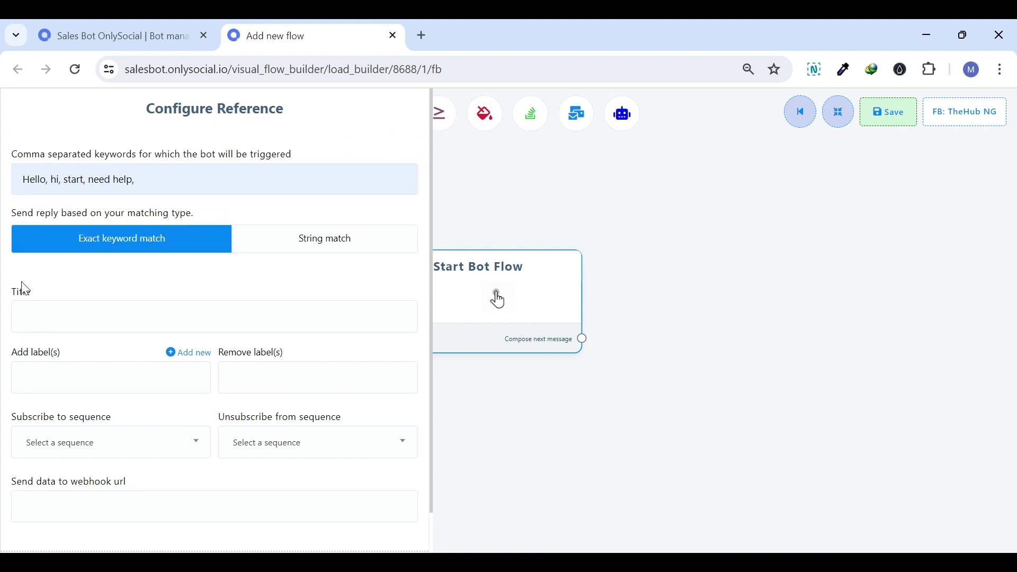
Title the bot flow reference "SalesBot keywords".
left_click(87, 283)
type("SalesBot keywords")
scroll(68, 470, "down", 1)
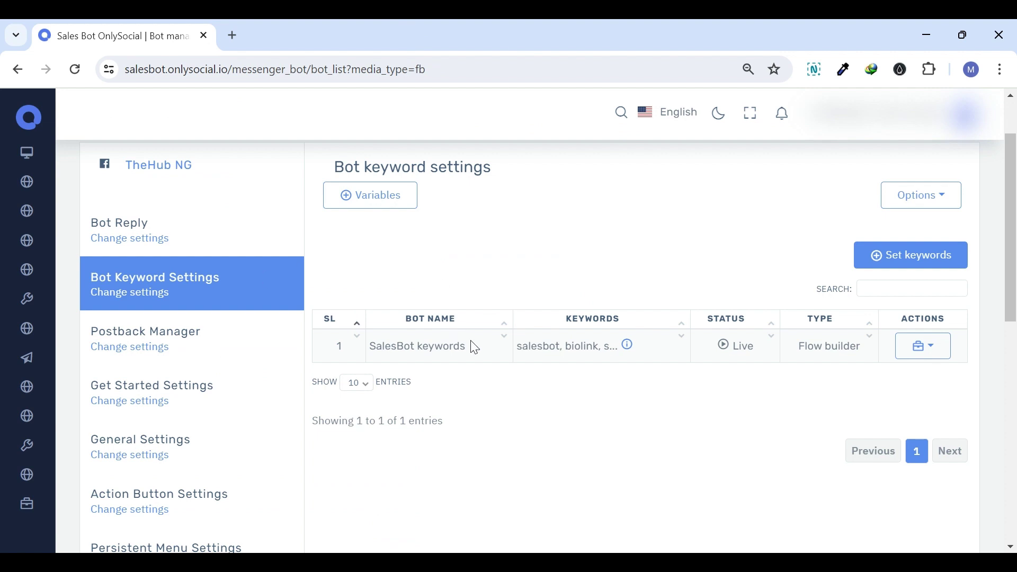
Examine the SalesBot keywords entry in Bot Keyword Settings, including its keywords, status and available actions.
left_click_drag(476, 348, 366, 349)
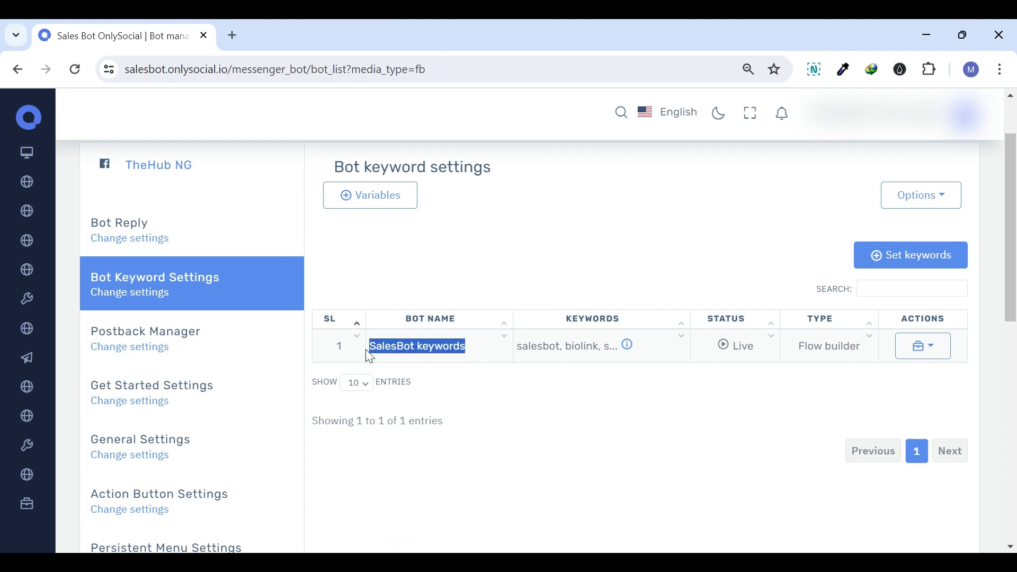
left_click(420, 350)
mouse_move(610, 348)
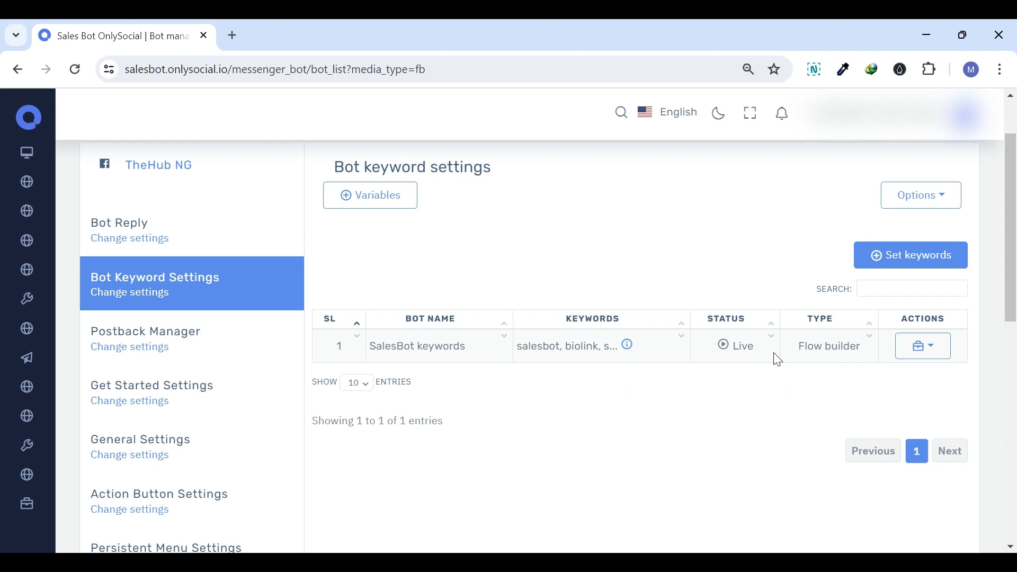
left_click(941, 354)
left_click(895, 434)
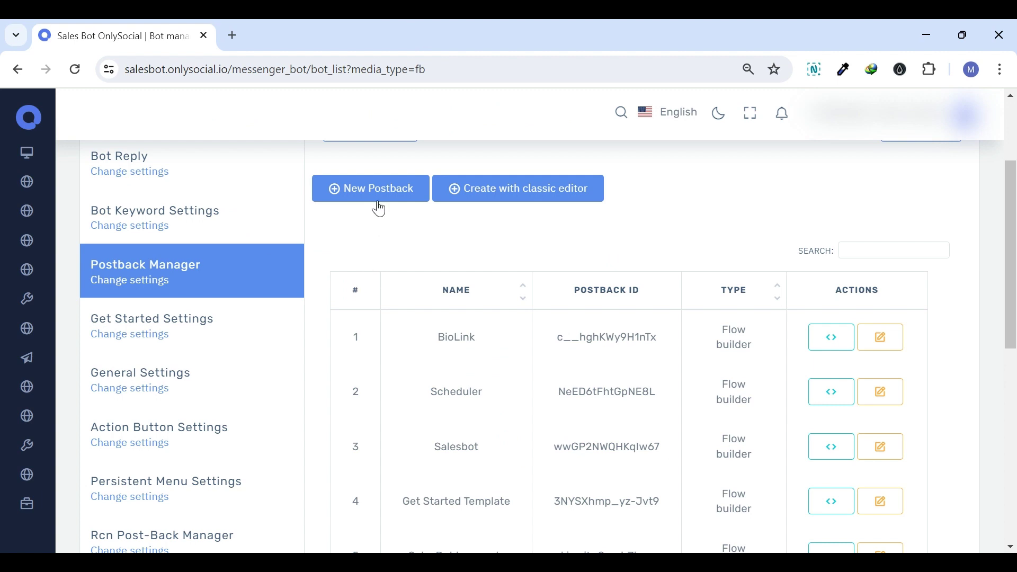
Create a new postback flow whose start block uses keywords "Hello, hi, start, need help," and the title "salesBot".
left_click(379, 208)
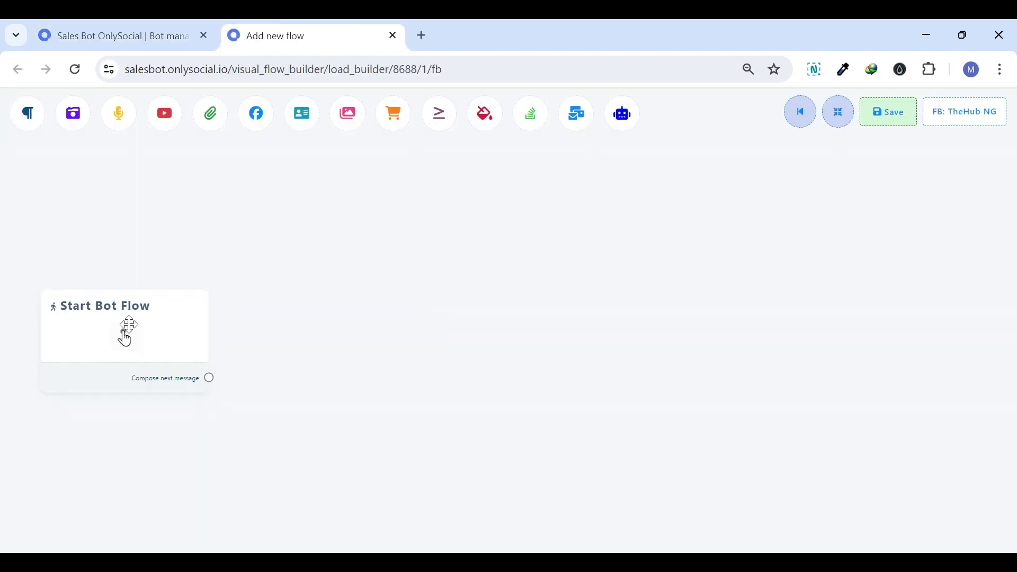
left_click_drag(125, 337, 517, 299)
type("Hello, hi, start, need help,")
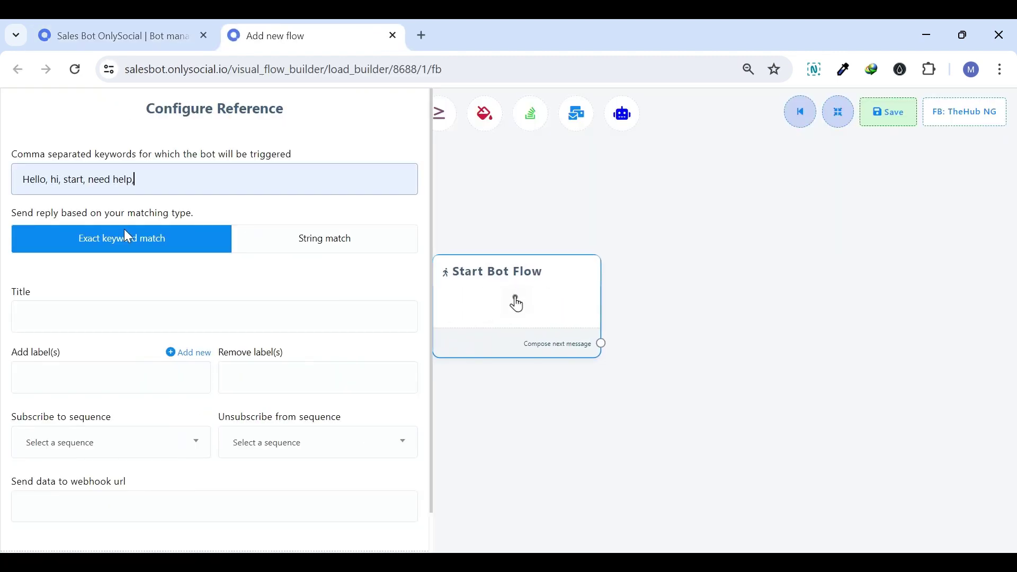
left_click(108, 317)
type("salesBot")
scroll(128, 470, "down", 1)
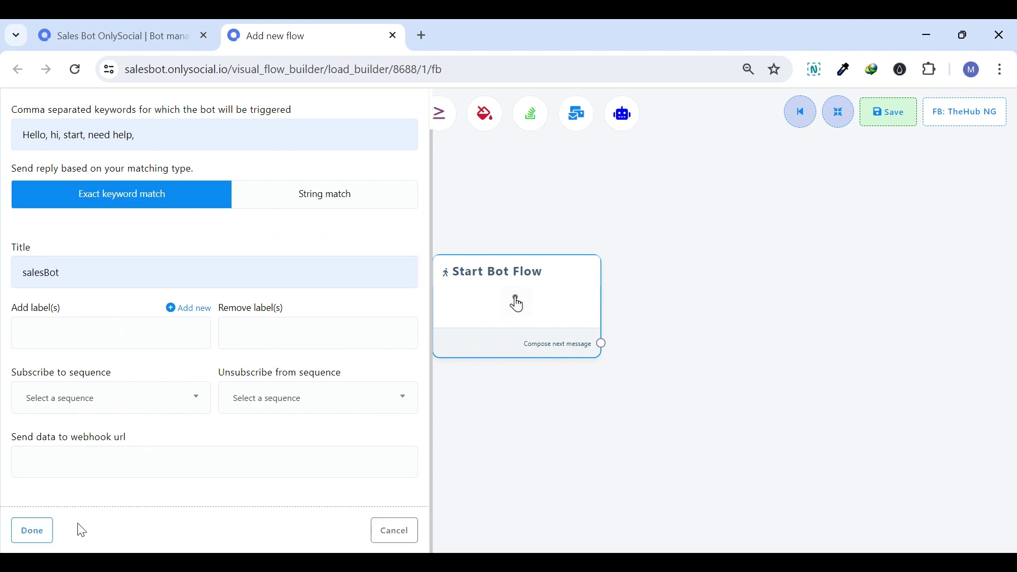
left_click(33, 530)
Add a Text block as the next message after the Start Bot Flow block.
left_click_drag(539, 327, 390, 313)
left_click_drag(453, 348, 500, 268)
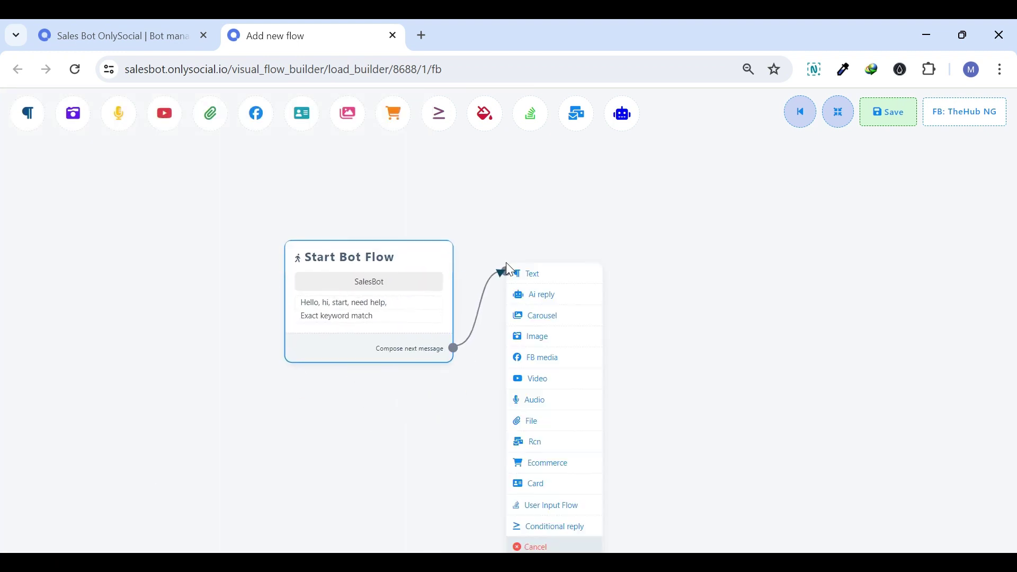
left_click(529, 272)
left_click_drag(618, 363, 409, 262)
Attach a Button block to the Text block's Buttons output and position it beside the Text block.
left_click_drag(526, 339, 646, 262)
left_click_drag(699, 323, 673, 272)
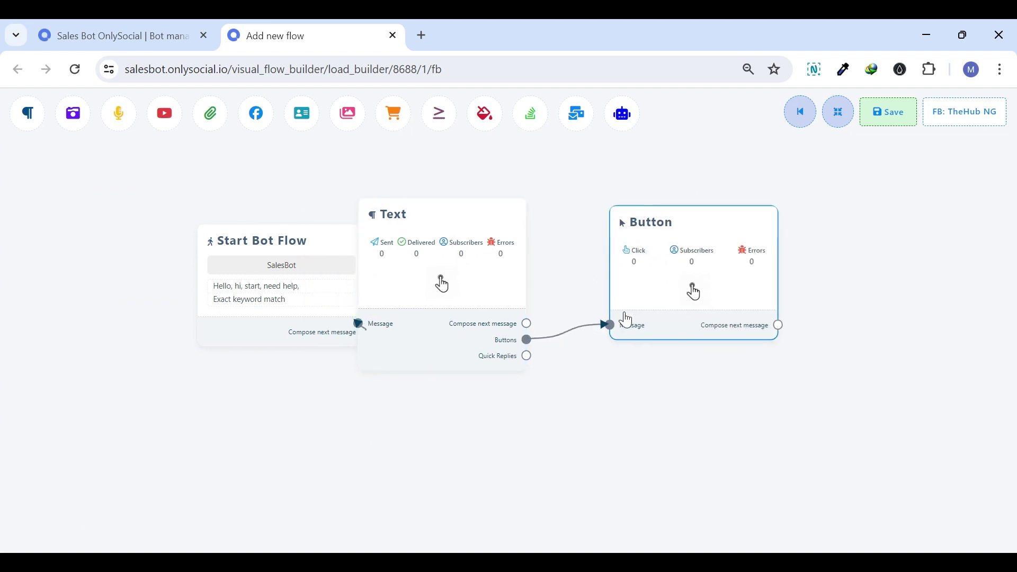
double_click(627, 320)
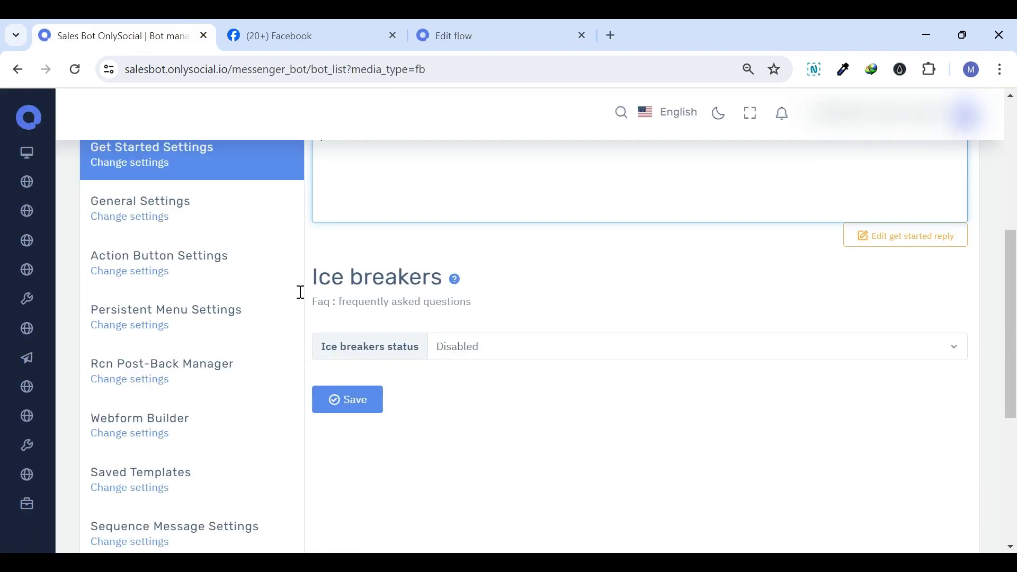
scroll(200, 373, "up", 5)
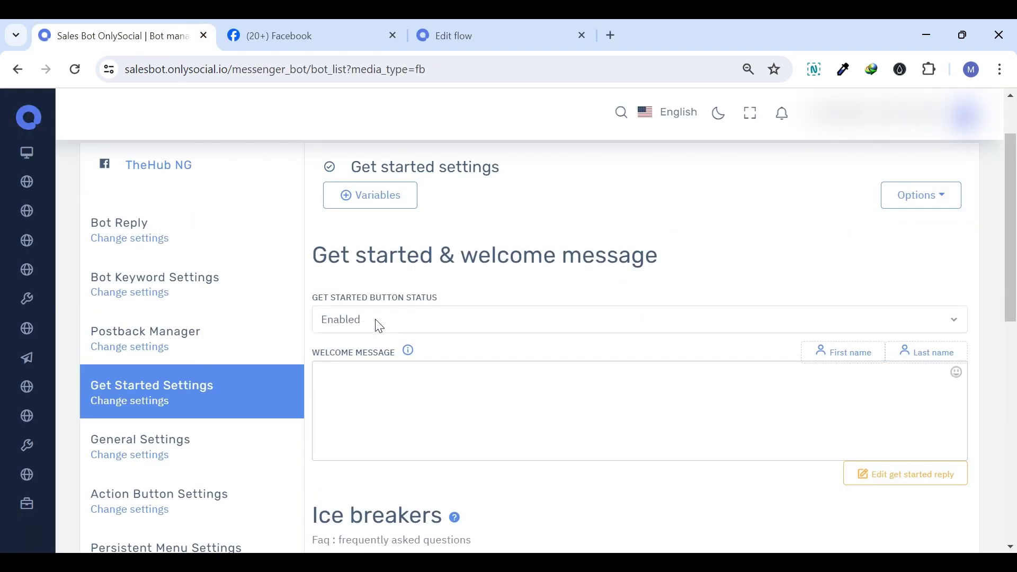
Set the Get Started welcome message to "welcome to only social" followed by the subscriber's first name variable.
left_click(400, 387)
type("welcome to only social")
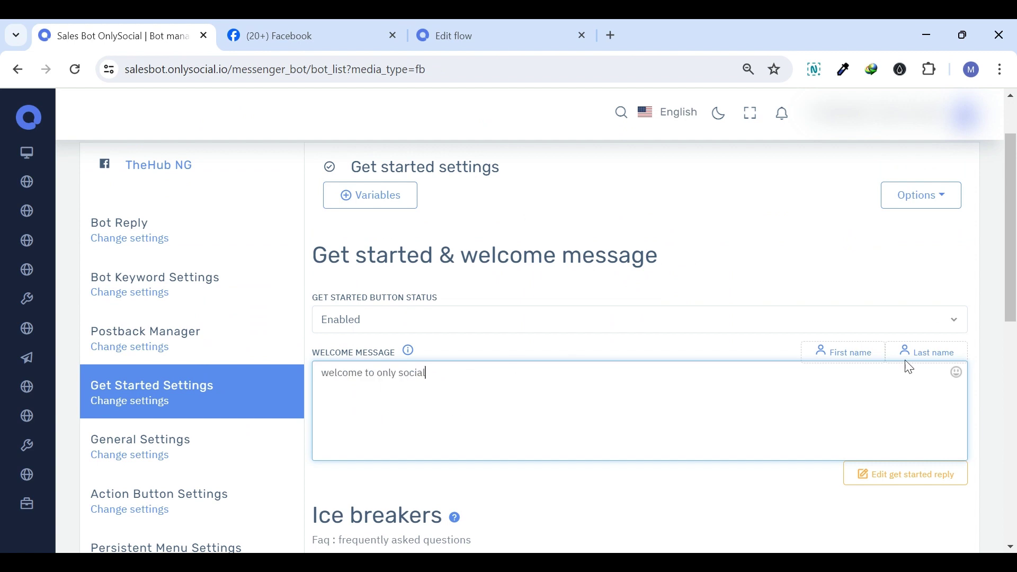
left_click(836, 354)
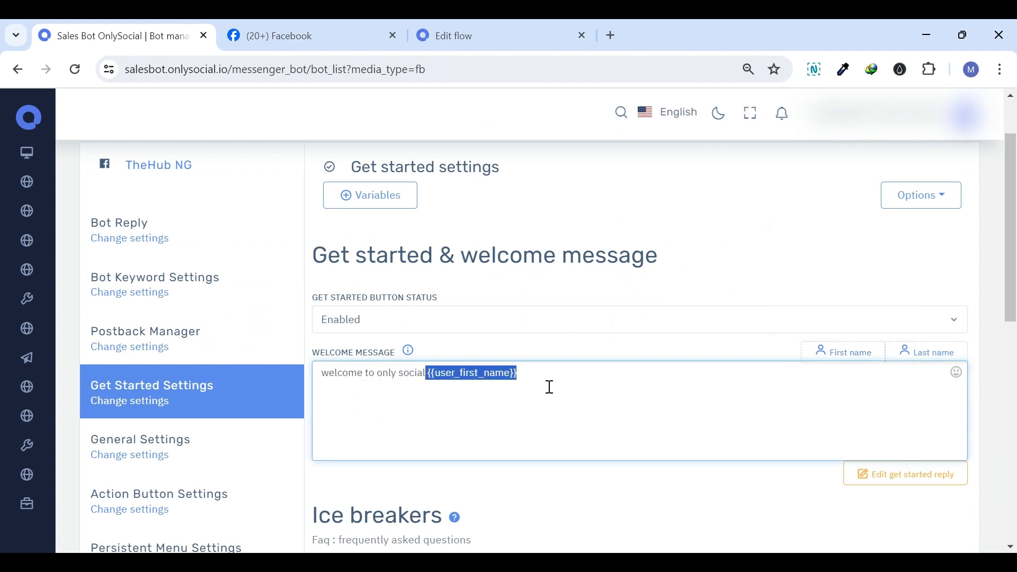
Switch to TheHub NG's Facebook page and review the welcome message in its Messenger chat.
left_click(579, 502)
scroll(464, 443, "down", 3)
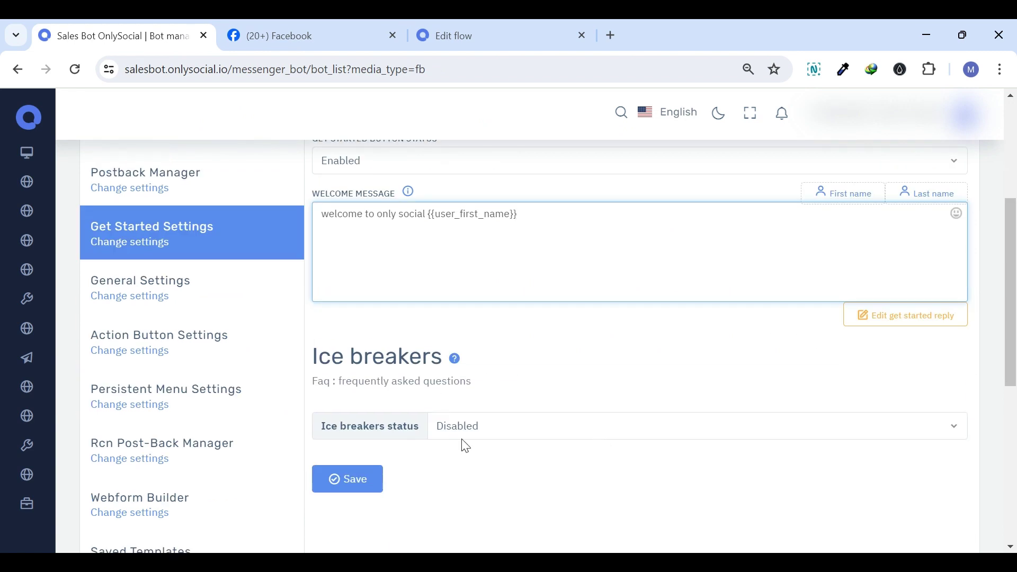
left_click(341, 46)
left_click(721, 472)
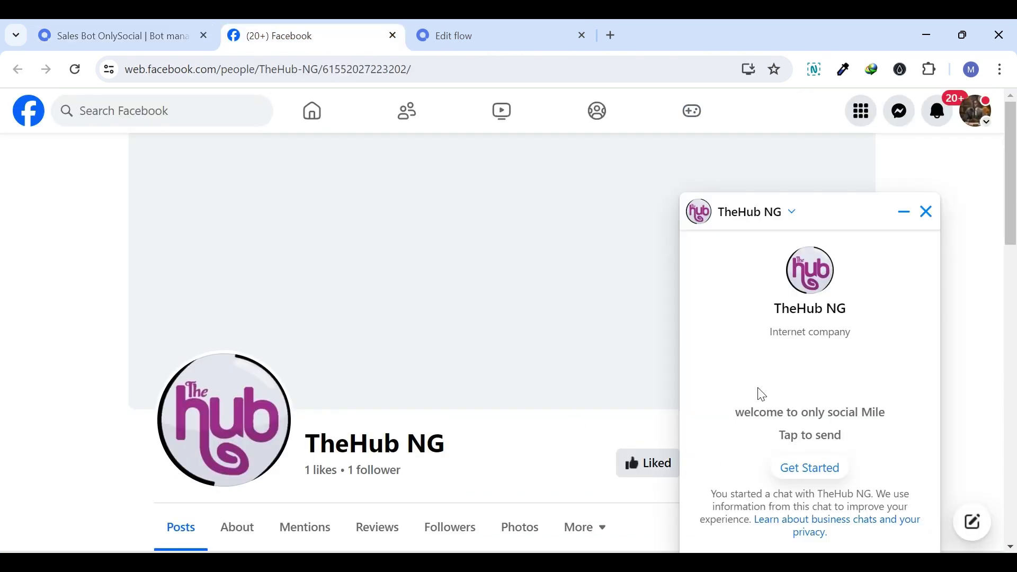
left_click_drag(733, 423, 904, 418)
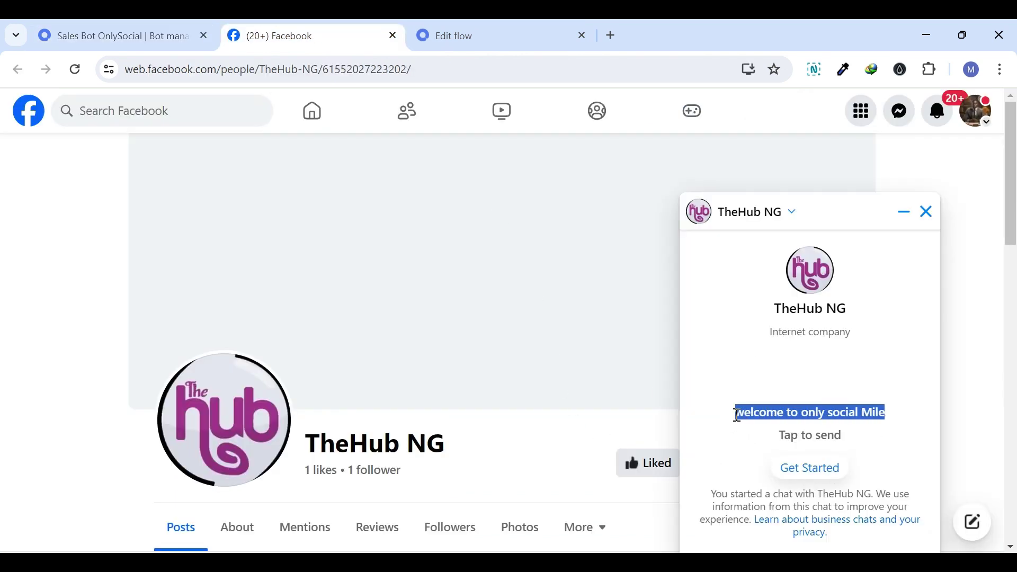
left_click_drag(737, 415, 917, 424)
left_click(917, 425)
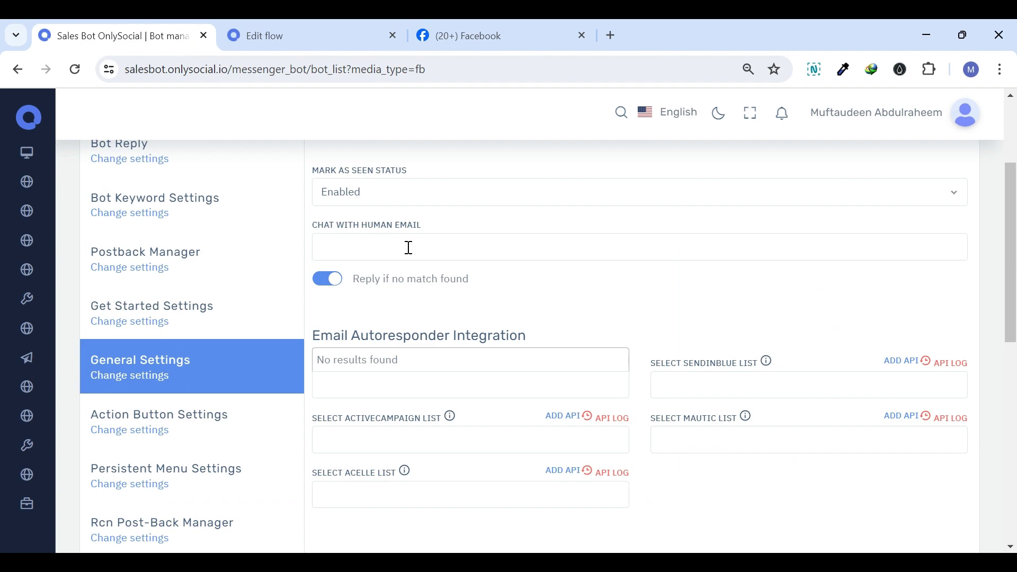
Examine the Mailchimp and Sendinblue list fields of the email autoresponder integration in General Settings.
scroll(418, 260, "up", 3)
scroll(440, 277, "down", 5)
left_click(447, 300)
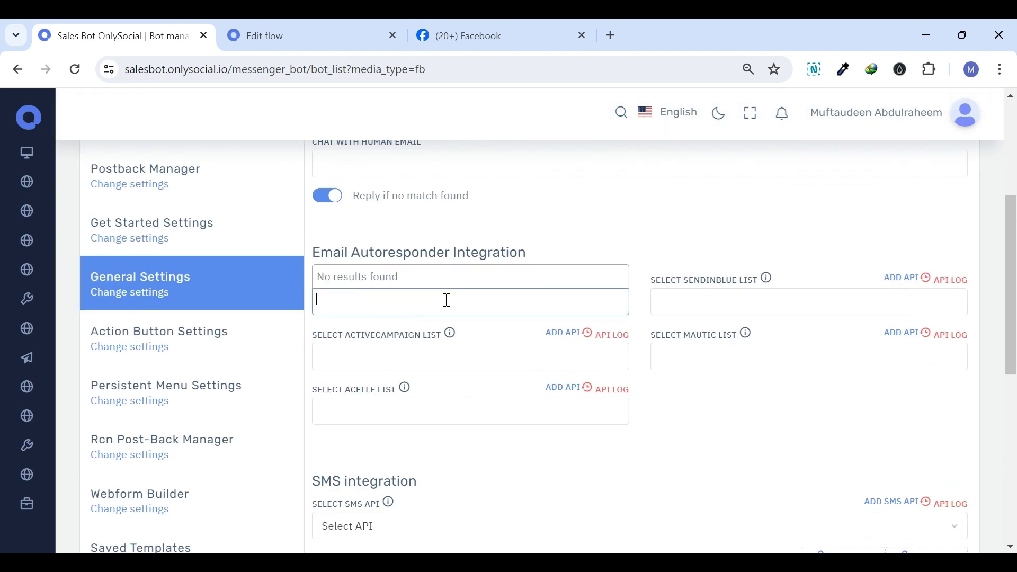
left_click(862, 307)
left_click(875, 251)
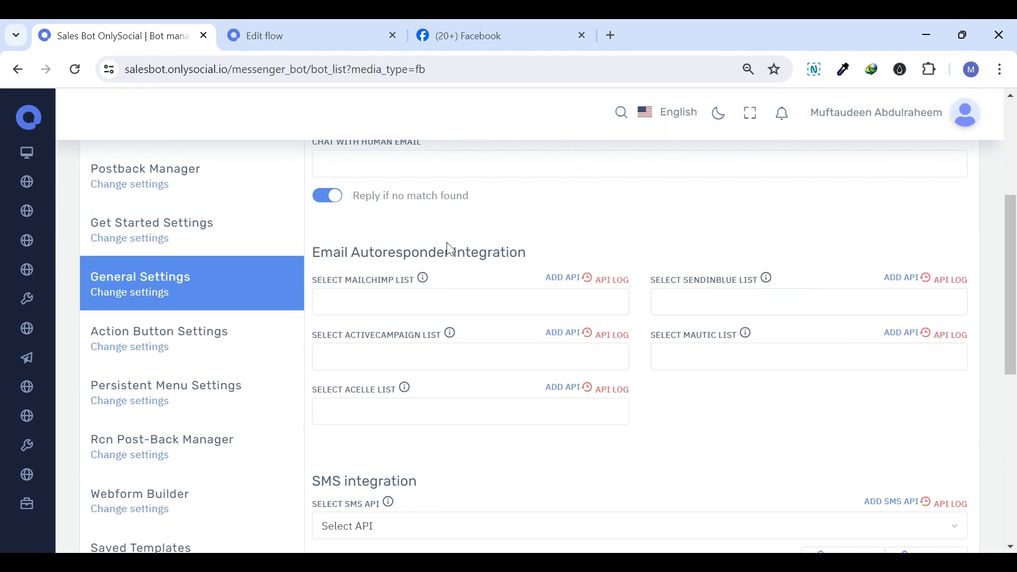
Open TheHub NG's Facebook page and look over its posts.
scroll(263, 259, "up", 5)
left_click(165, 245)
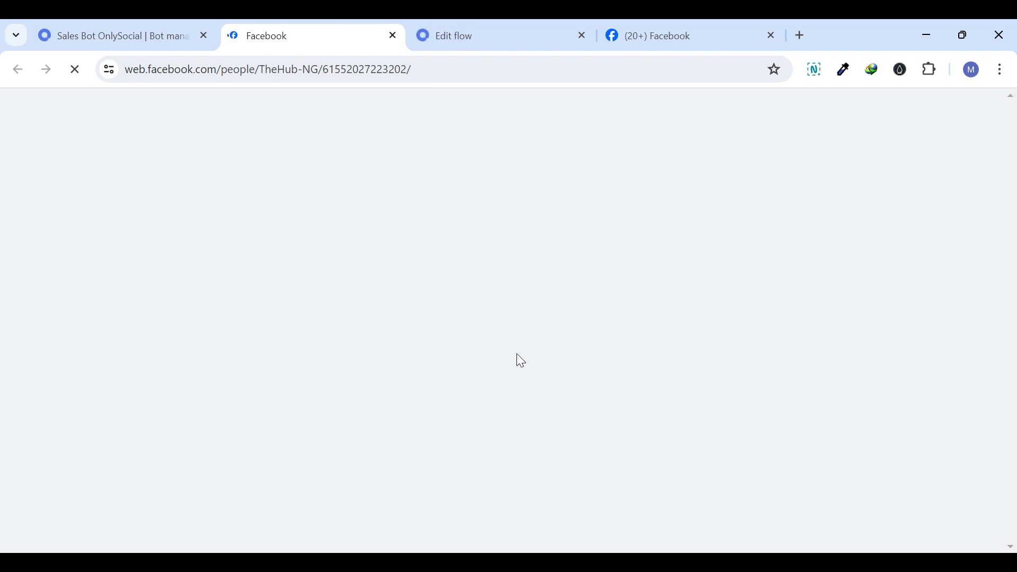
scroll(620, 311, "down", 7)
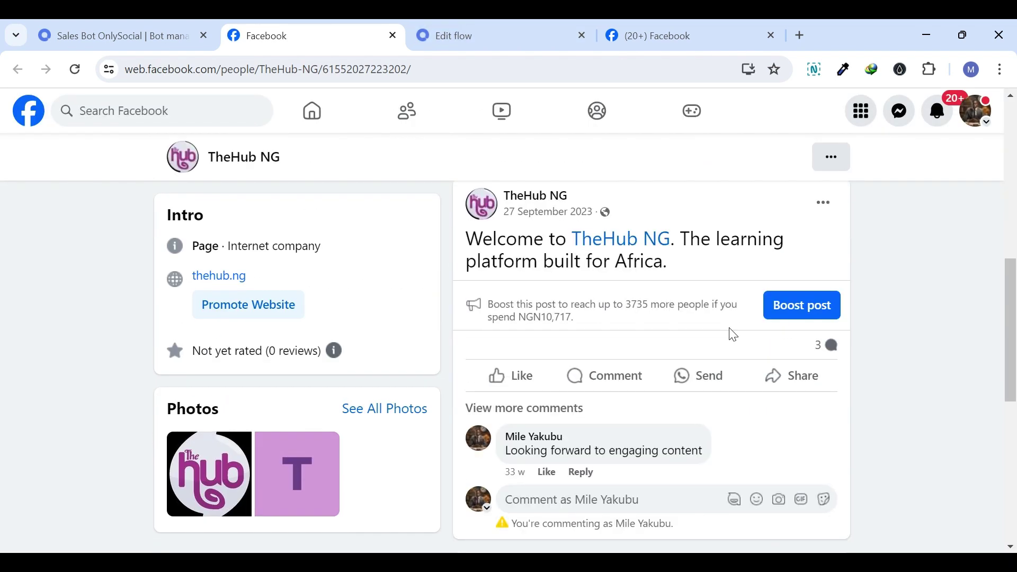
scroll(730, 335, "up", 5)
left_click(734, 342)
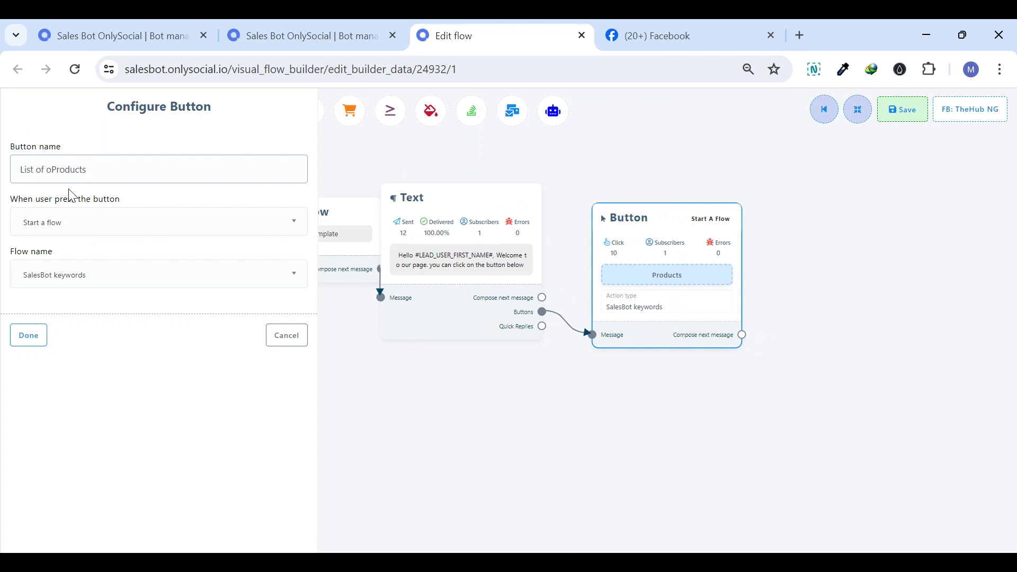
Apply the Button block name "List of our Products", move the block closer to the Text block and save the flow.
left_click(29, 336)
left_click_drag(672, 236, 650, 223)
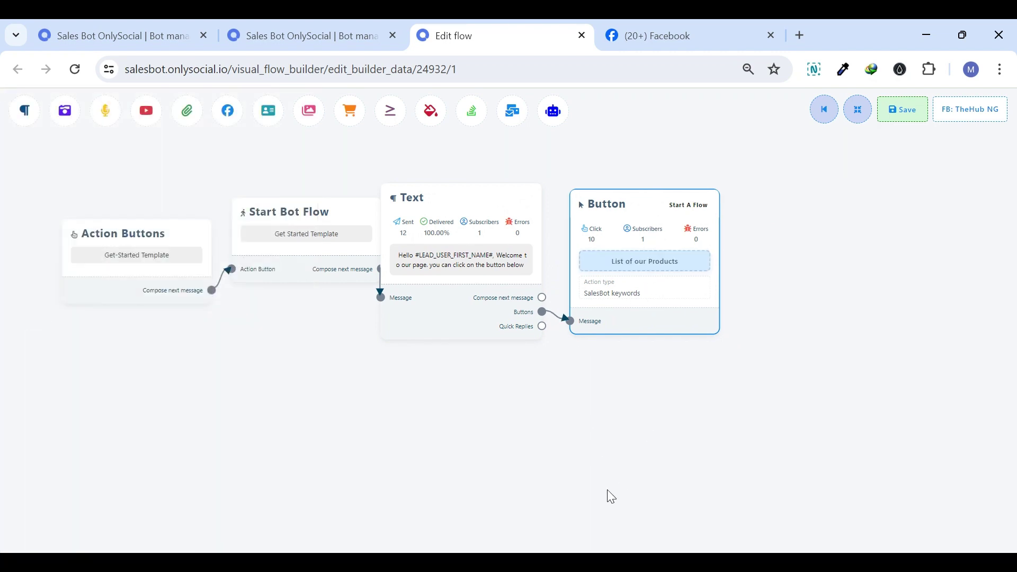
left_click(881, 119)
Test the bot in TheHub NG's Facebook chat by sending Get Started and choosing the product list reply.
left_click(670, 38)
left_click(745, 388)
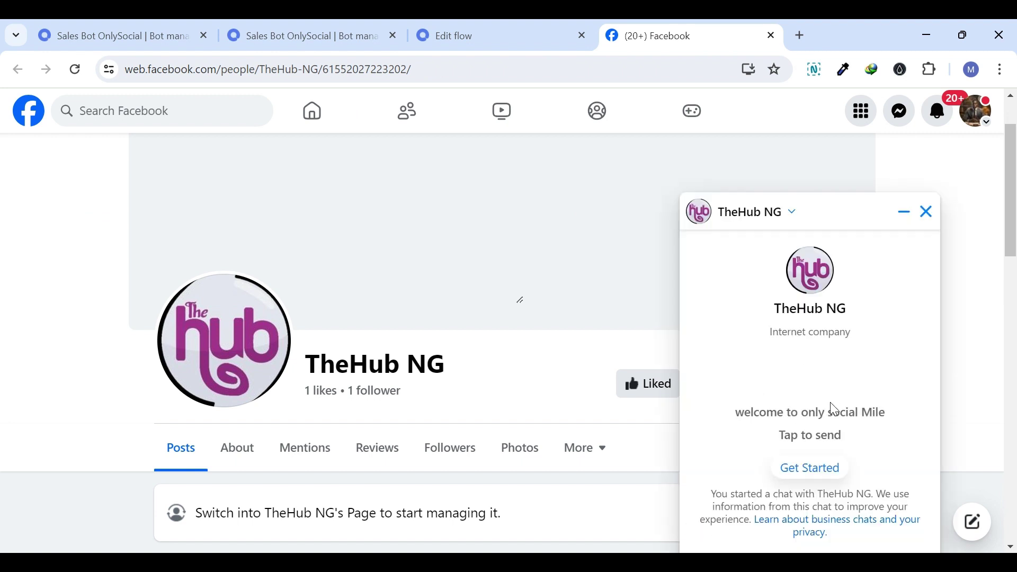
scroll(847, 424, "down", 4)
left_click(851, 476)
scroll(846, 450, "down", 3)
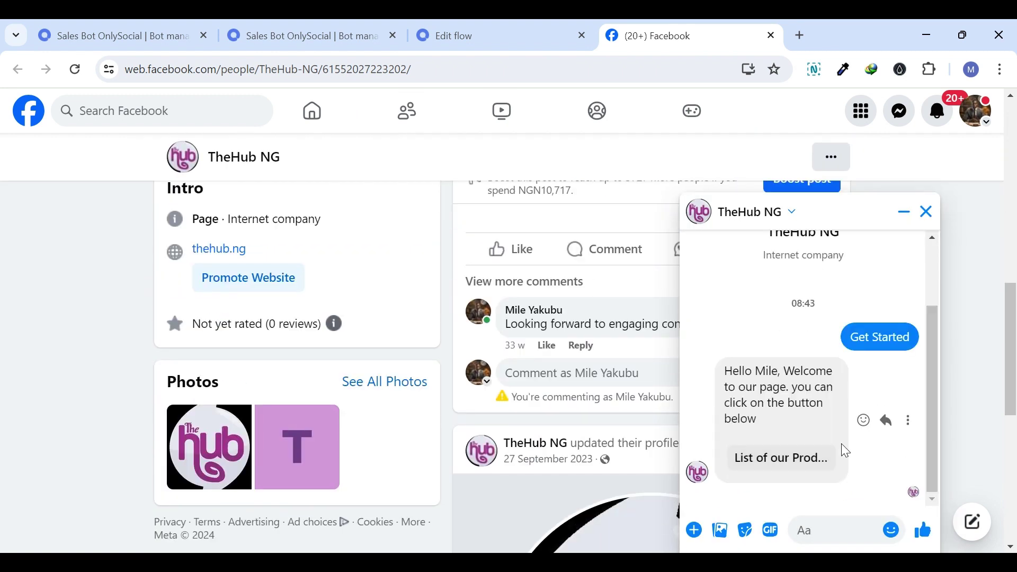
left_click(780, 466)
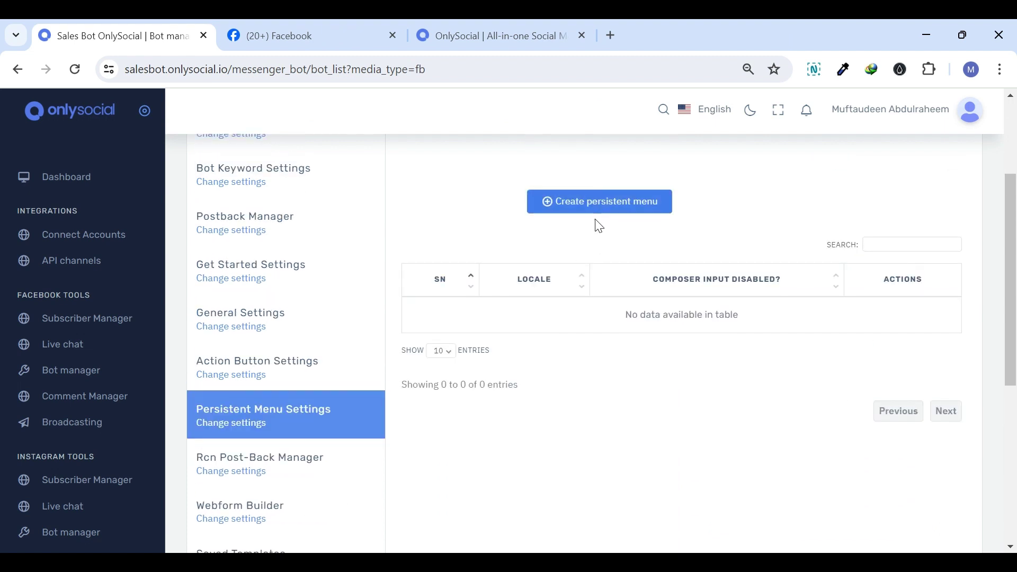
Create a persistent menu and name its first menu item "Product Menu".
left_click(596, 211)
scroll(549, 336, "up", 3)
scroll(549, 337, "down", 3)
left_click(446, 264)
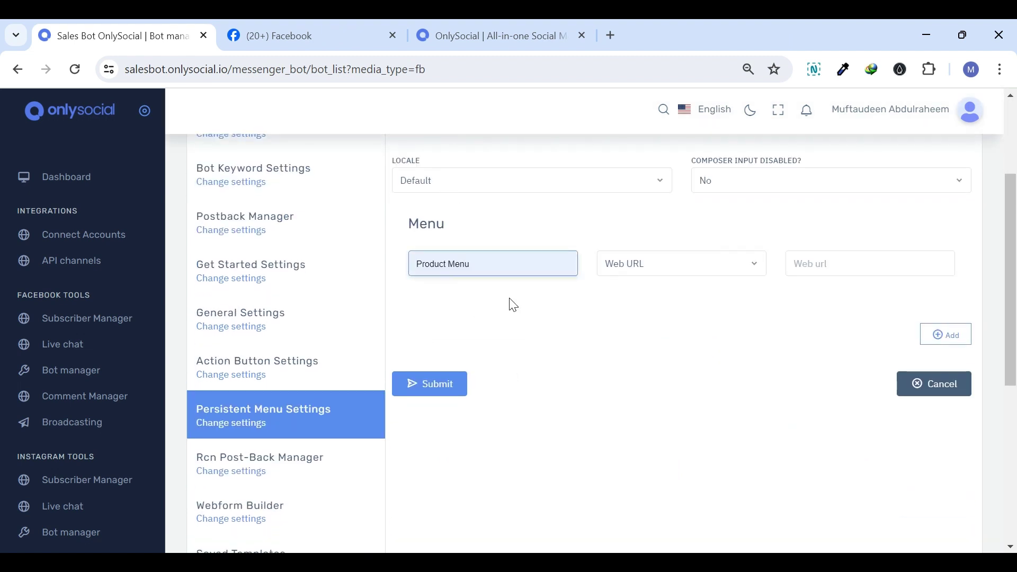
left_click(511, 299)
Set the Product Menu item to Post back with the Get Started Template and submit the persistent menu.
left_click(719, 260)
left_click(694, 295)
scroll(829, 315, "up", 3)
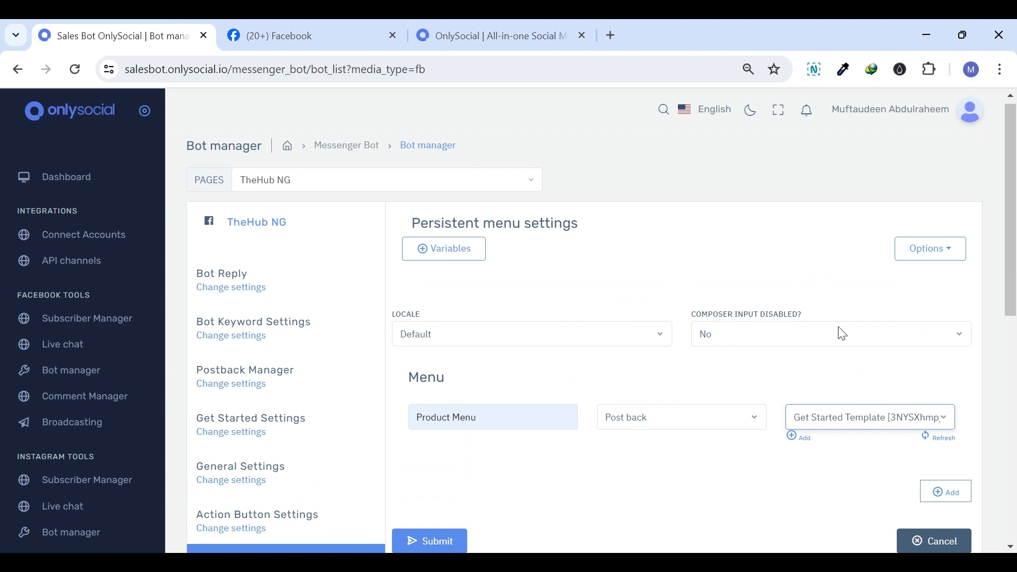
scroll(636, 398, "down", 1)
left_click(432, 466)
scroll(891, 342, "up", 2)
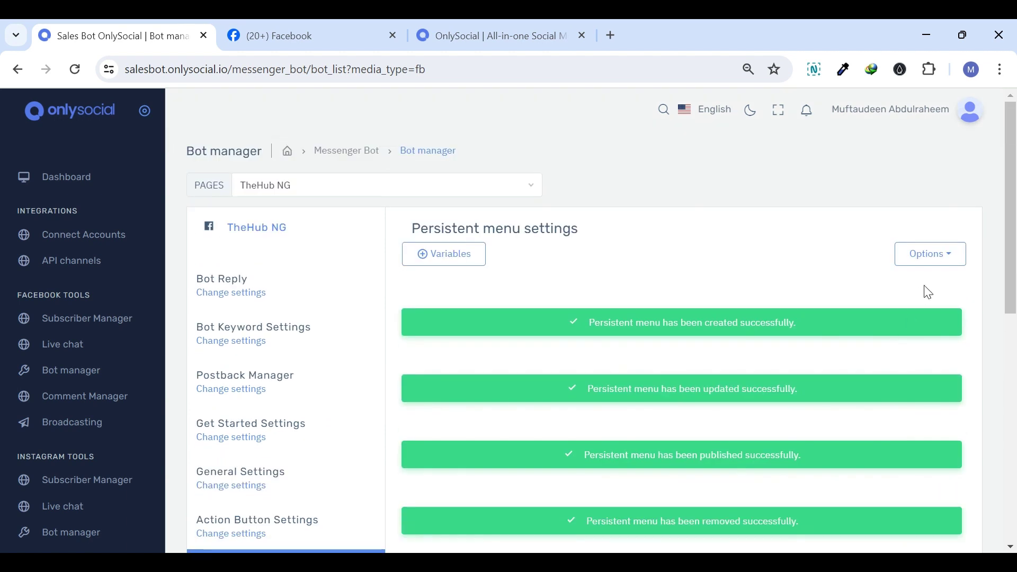
Open the persistent menu's options for publishing or removing the menu.
left_click(936, 257)
left_click(954, 263)
left_click(919, 407)
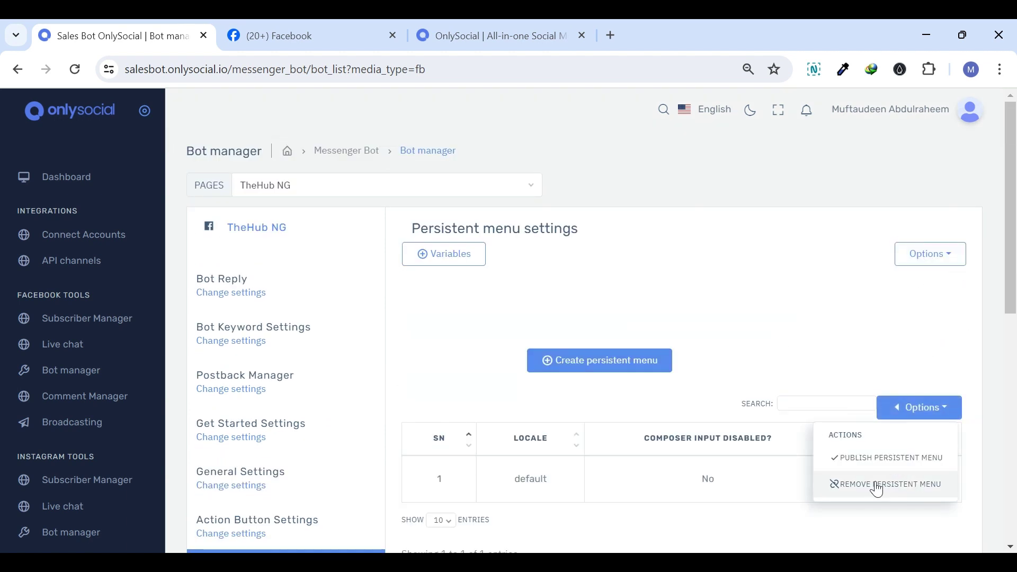
left_click(874, 483)
Check the OnlySocial website tab and return to TheHub NG's chat on Facebook.
left_click(437, 41)
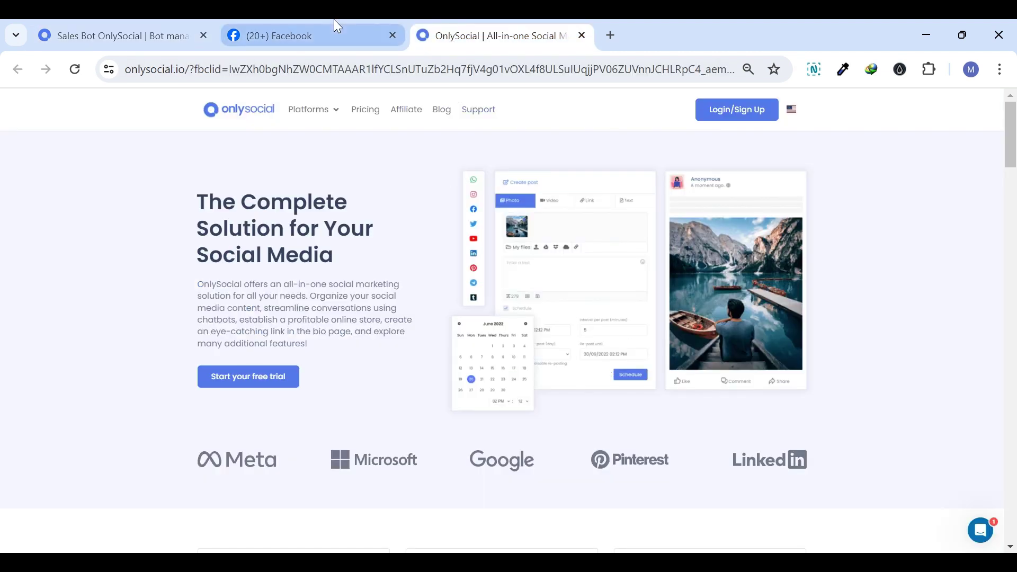
left_click(336, 26)
left_click(722, 302)
left_click(804, 476)
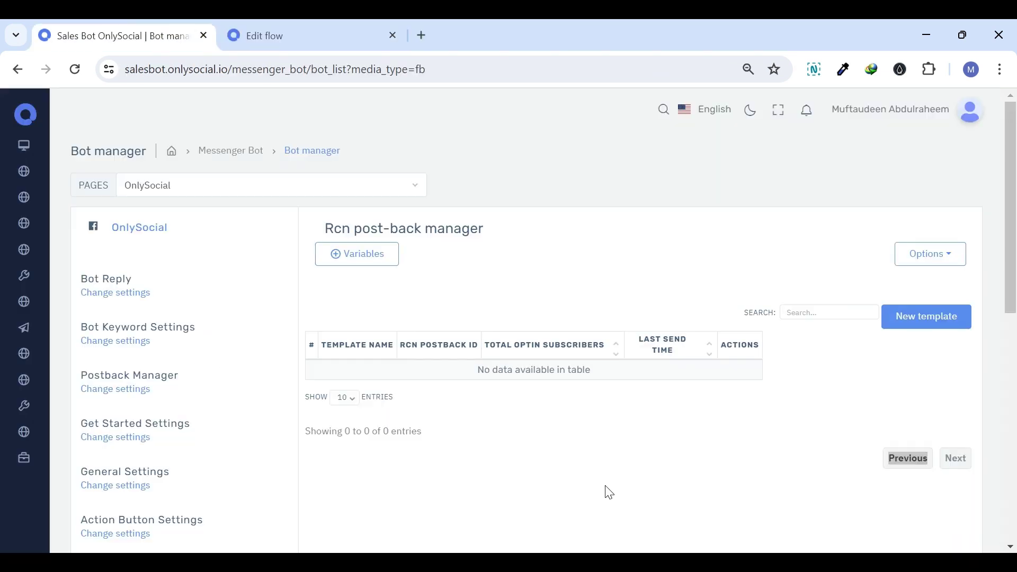
Create a new RCN template whose start block uses keywords "salesbot, biolink, scheduler" and the title "RCN Settings".
left_click(904, 319)
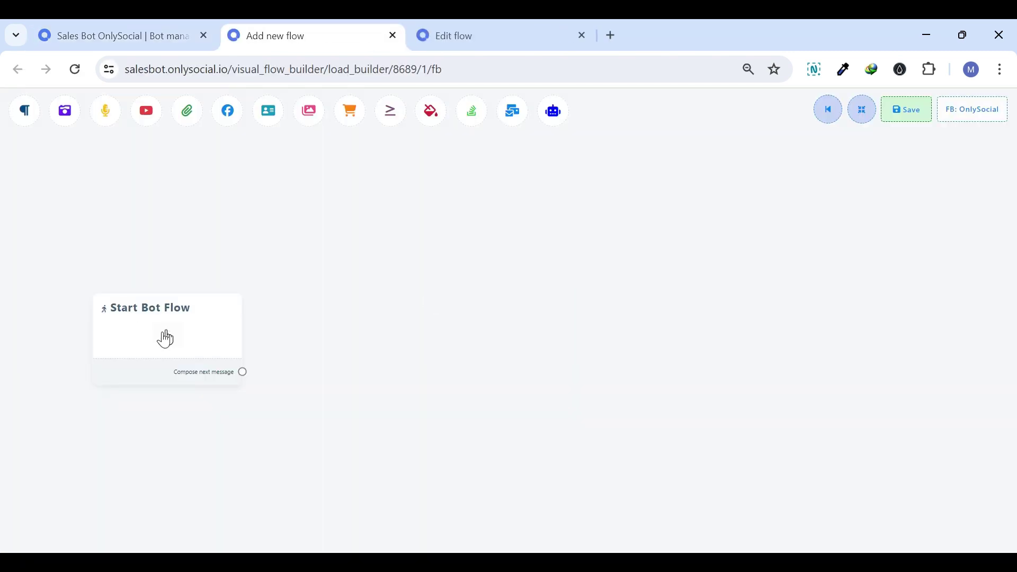
double_click(164, 338)
left_click(180, 170)
left_click(106, 304)
left_click(59, 291)
left_click(95, 300)
key("ctrl+a")
key("BackSpace")
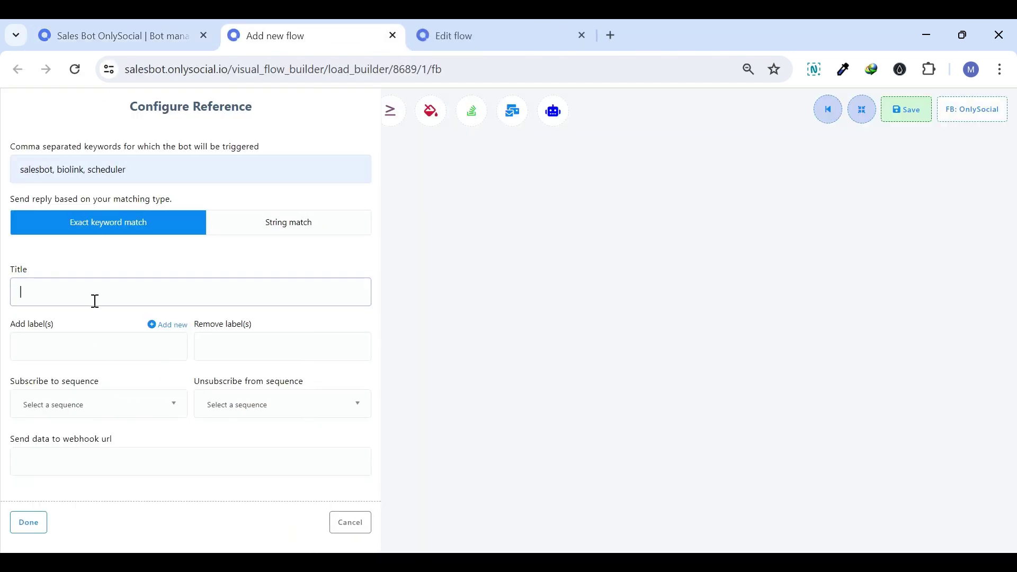
type("RCN Settings")
left_click(29, 523)
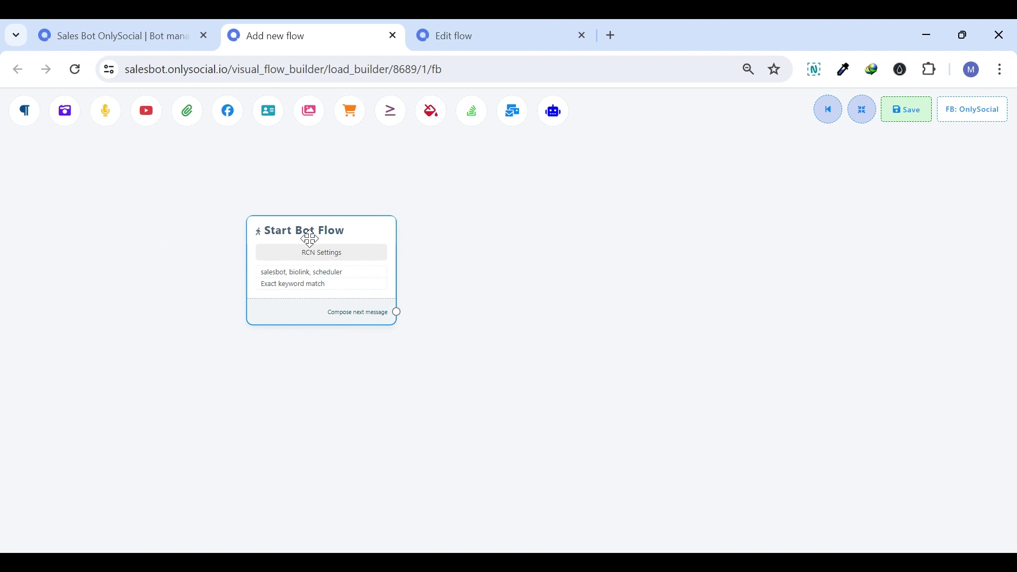
Attach an Rcn block as the next message after the Start Bot Flow block and position it beside that block.
left_click_drag(396, 311, 525, 215)
left_click(550, 366)
left_click_drag(626, 412, 604, 265)
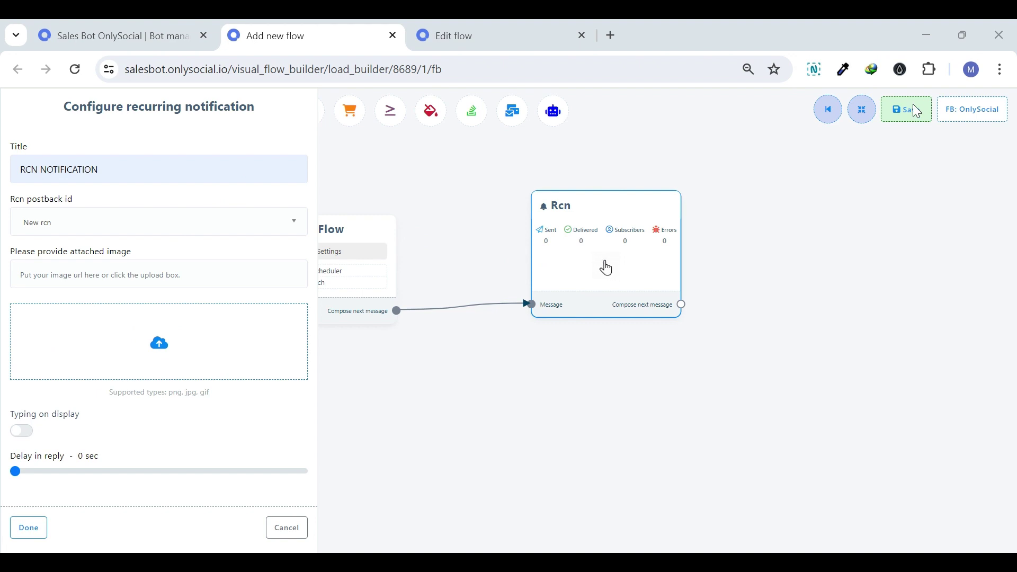
Configure the Rcn block with the title "RCN NOTIFICATION", the OnlySocial logo image and typing display enabled.
left_click(262, 150)
left_click(467, 363)
left_click(22, 431)
left_click(28, 528)
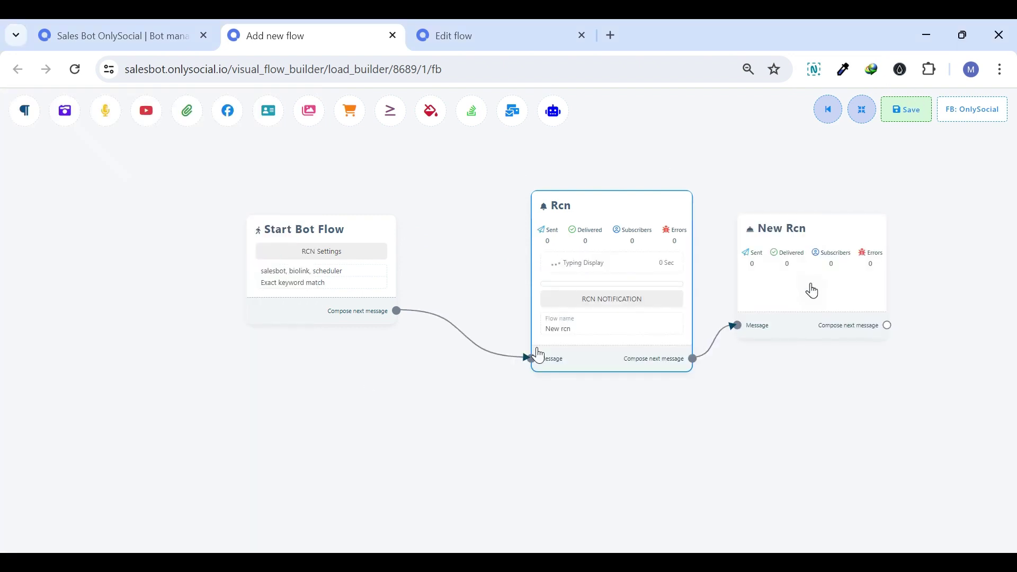
Rearrange the three flow blocks and set the New Rcn block's template name to "Facebook customers".
left_click_drag(321, 233, 255, 229)
left_click_drag(621, 239, 491, 236)
left_click_drag(812, 291, 688, 285)
double_click(688, 285)
left_click(70, 156)
left_click(104, 173)
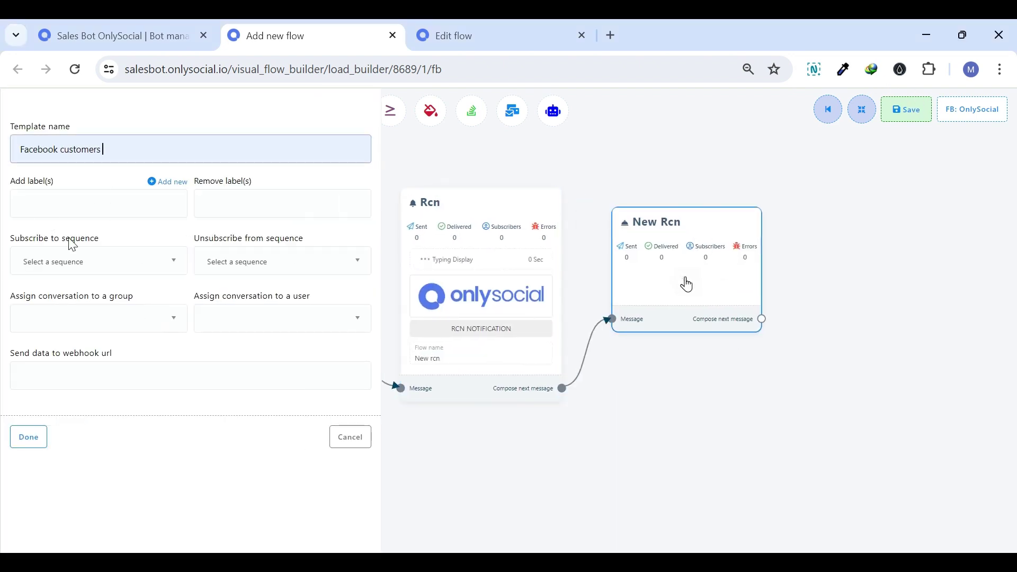
left_click(28, 437)
Tidy the block layout and attach a Text block as the next message after the New Rcn block.
left_click_drag(763, 407, 667, 394)
left_click_drag(544, 214, 516, 239)
left_click_drag(640, 323, 722, 250)
left_click(749, 259)
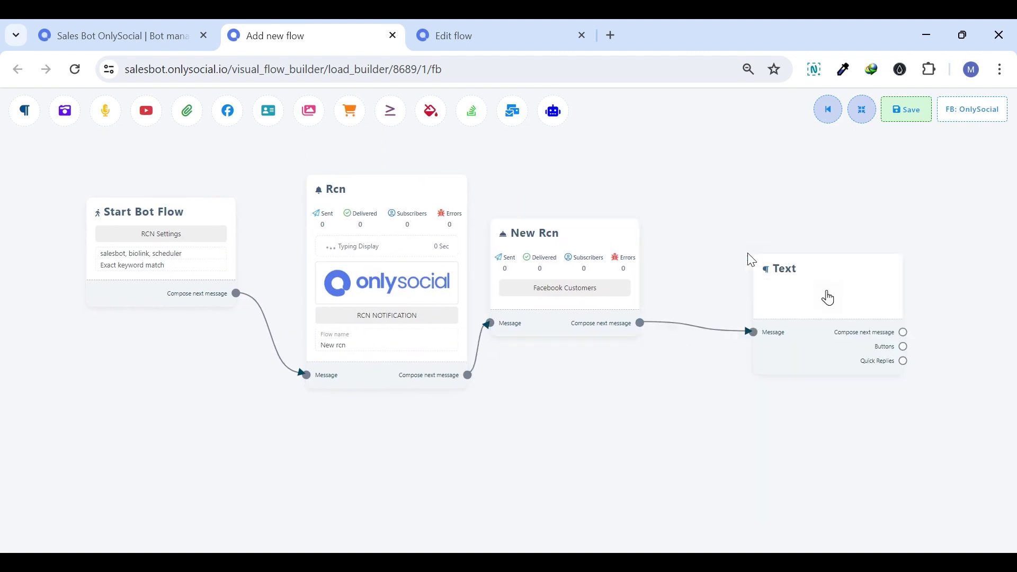
left_click_drag(782, 273, 745, 217)
Set the Text block's reply message to "WE WILL NOTIFY YOU ONCE WE GET UPADTED".
double_click(745, 217)
type("WE WILL NOTIFY YOU ONCE WE GET")
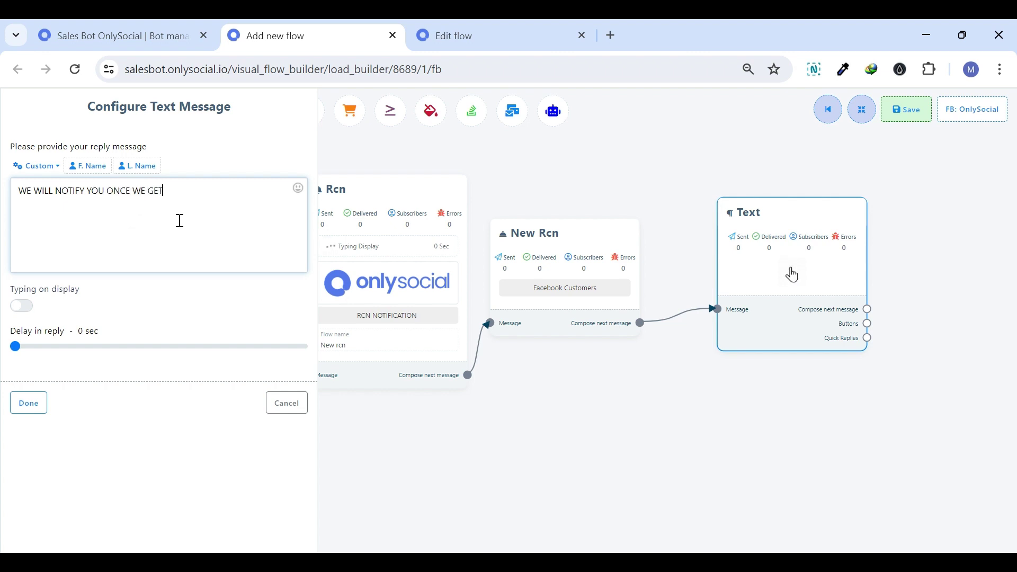
left_click(29, 402)
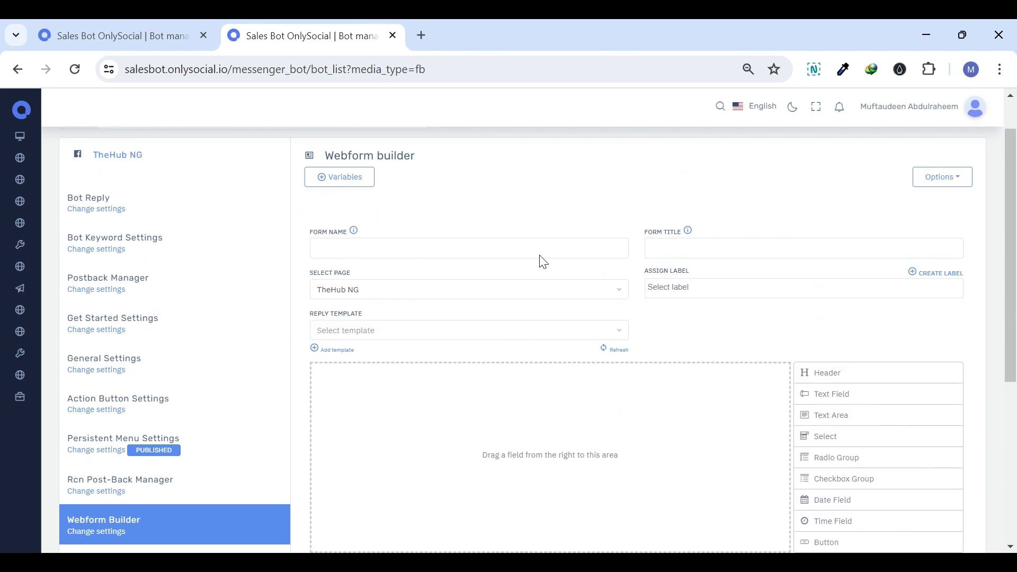
Set the web form's name to "Social Survey" and its title to "Social channels", with TheHub NG as the page.
left_click(400, 248)
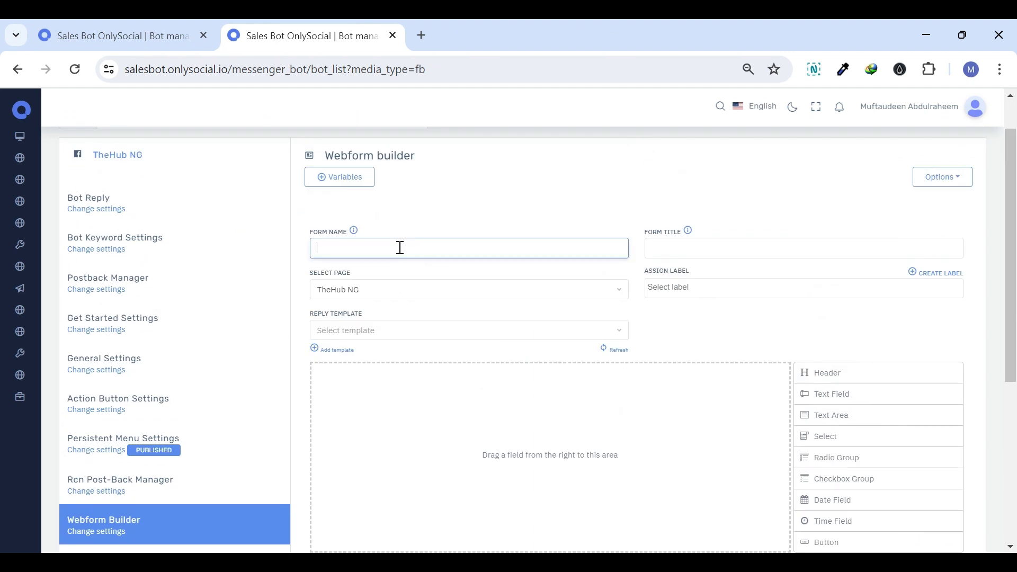
type("Social Survey")
key("Tab")
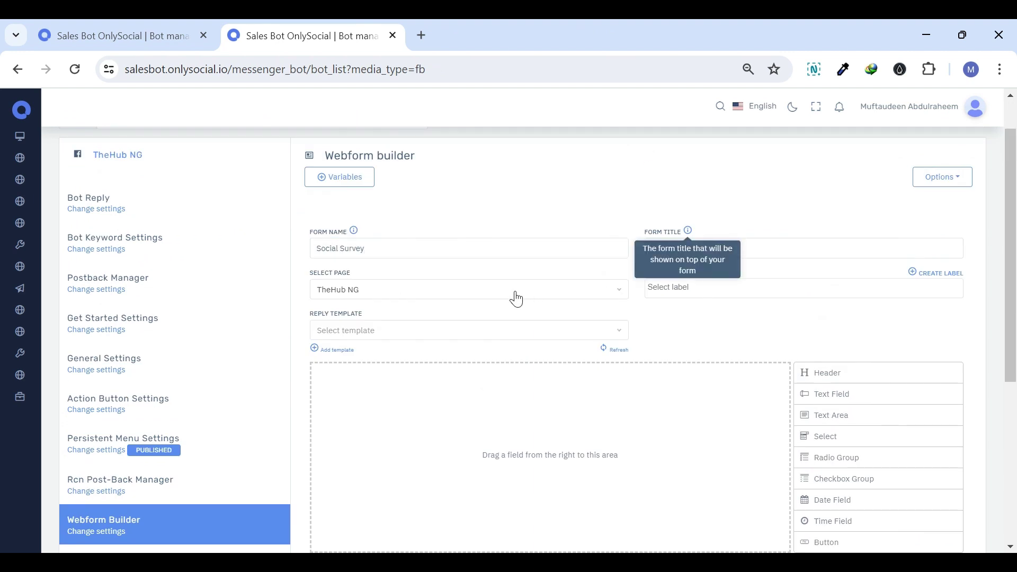
left_click(710, 251)
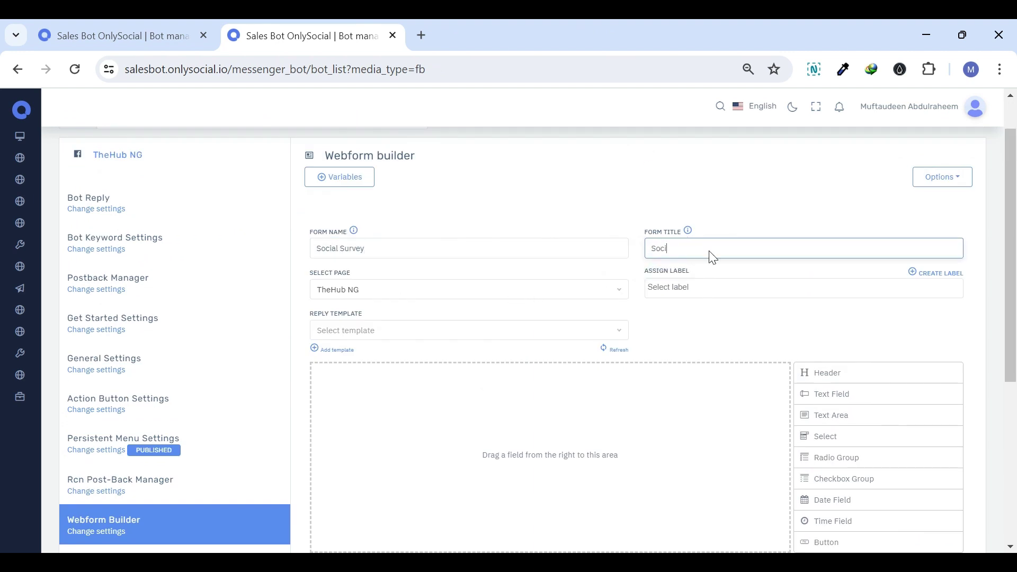
left_click(392, 293)
left_click(335, 335)
scroll(542, 406, "down", 1)
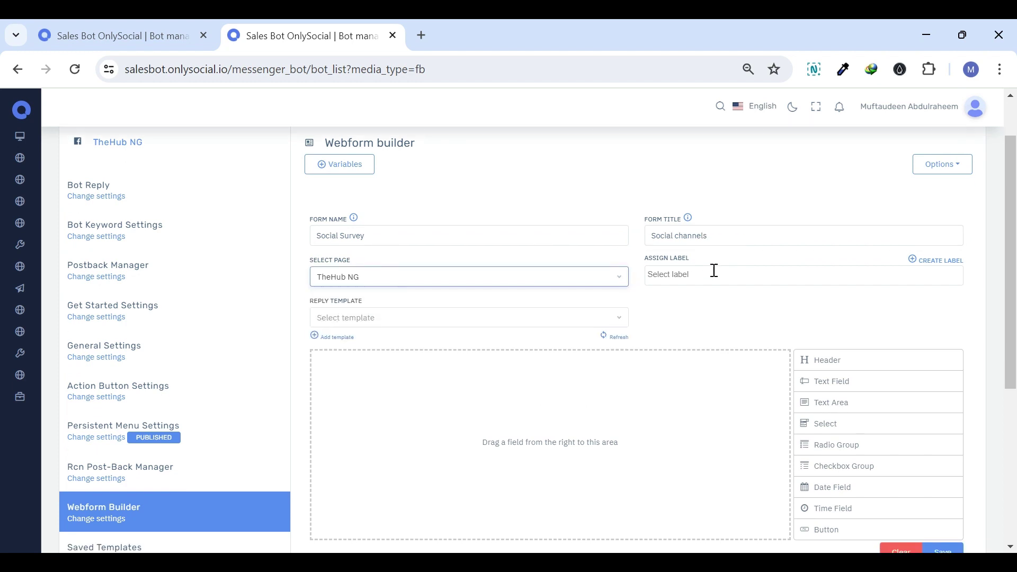
left_click(713, 273)
left_click(704, 294)
left_click(653, 275)
Add a Header field to the web form and label it "Frequently asked questions".
left_click_drag(837, 361, 602, 408)
scroll(602, 408, "up", 1)
left_click(766, 414)
left_click(457, 444)
key("ctrl+a")
type("Frequently asked ques")
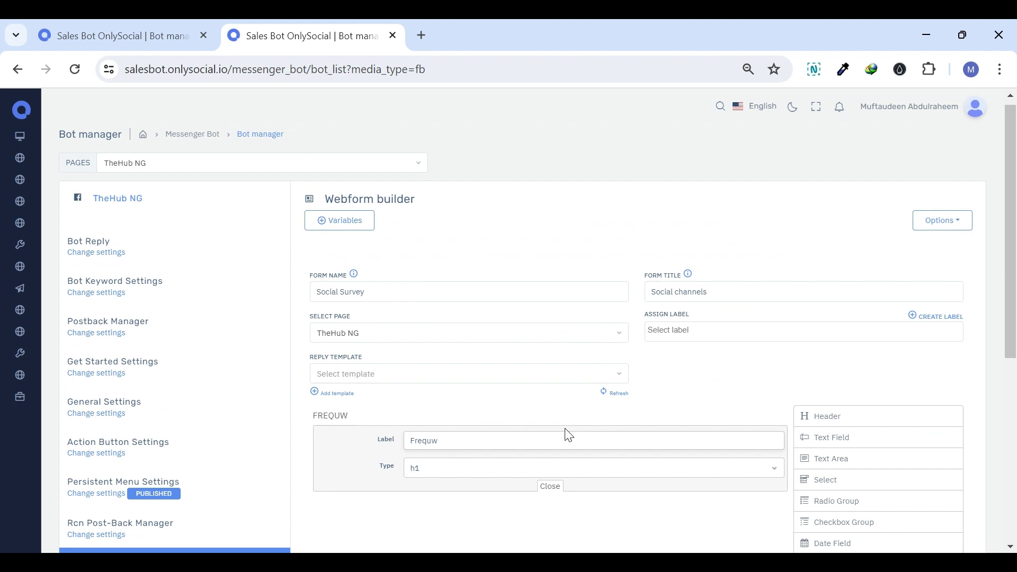
type("tions")
scroll(518, 429, "down", 1)
left_click(766, 335)
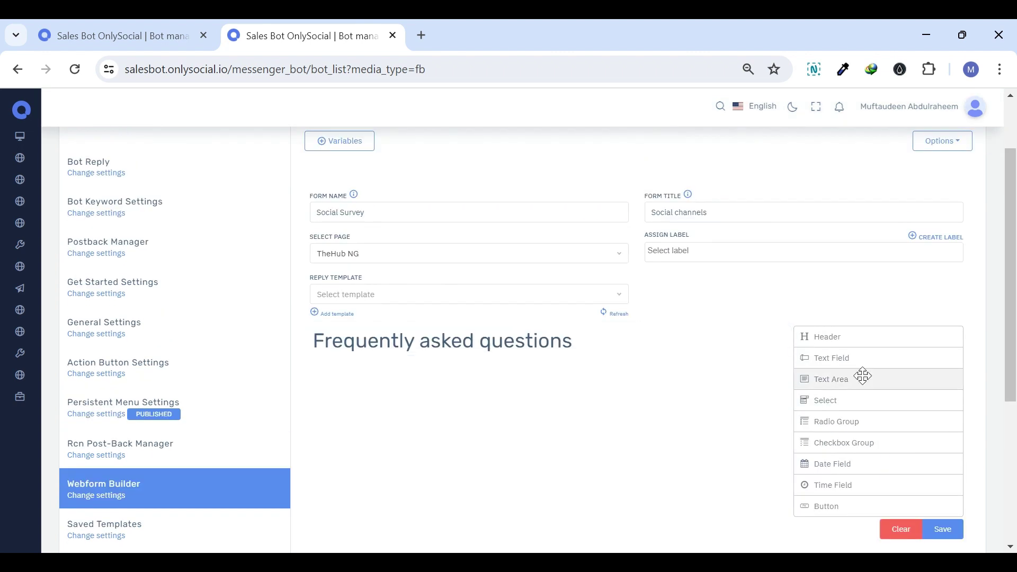
Add a Radio Group field below the header and replace its label with text beginning "please sele".
left_click_drag(847, 422, 484, 411)
scroll(483, 412, "down", 4)
scroll(484, 411, "up", 3)
left_click(765, 350)
left_click(472, 399)
key("ctrl+a")
type("please sele")
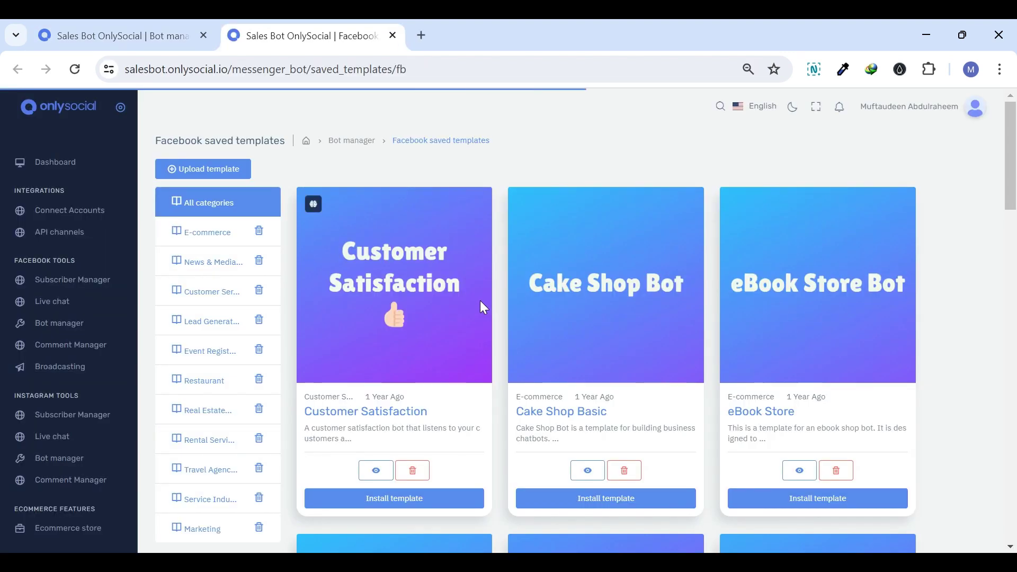
Filter the Facebook saved templates by the E-commerce category and browse them.
scroll(472, 302, "down", 5)
scroll(440, 306, "up", 5)
left_click(204, 233)
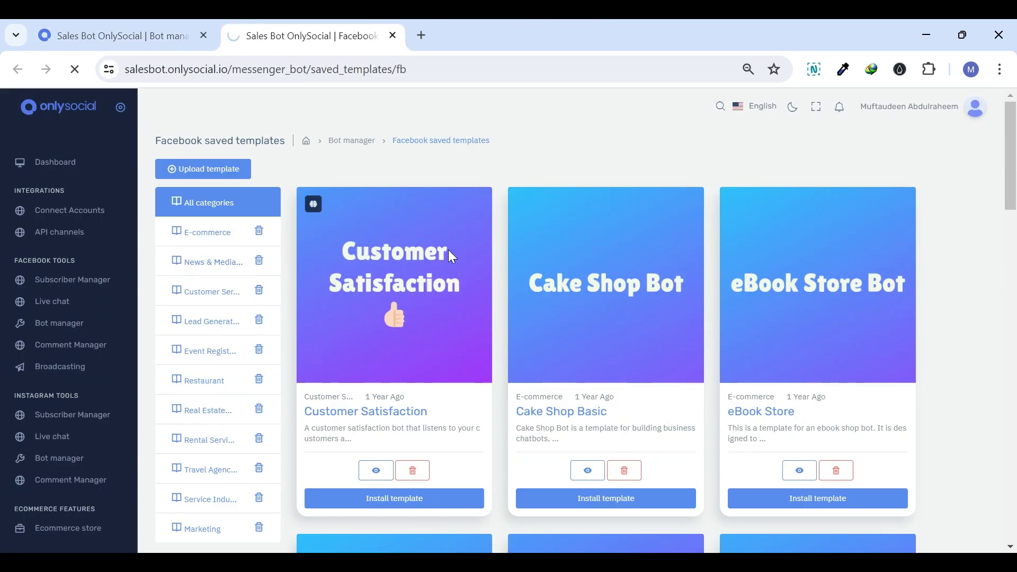
scroll(580, 329, "down", 2)
scroll(608, 352, "down", 10)
scroll(733, 297, "up", 1)
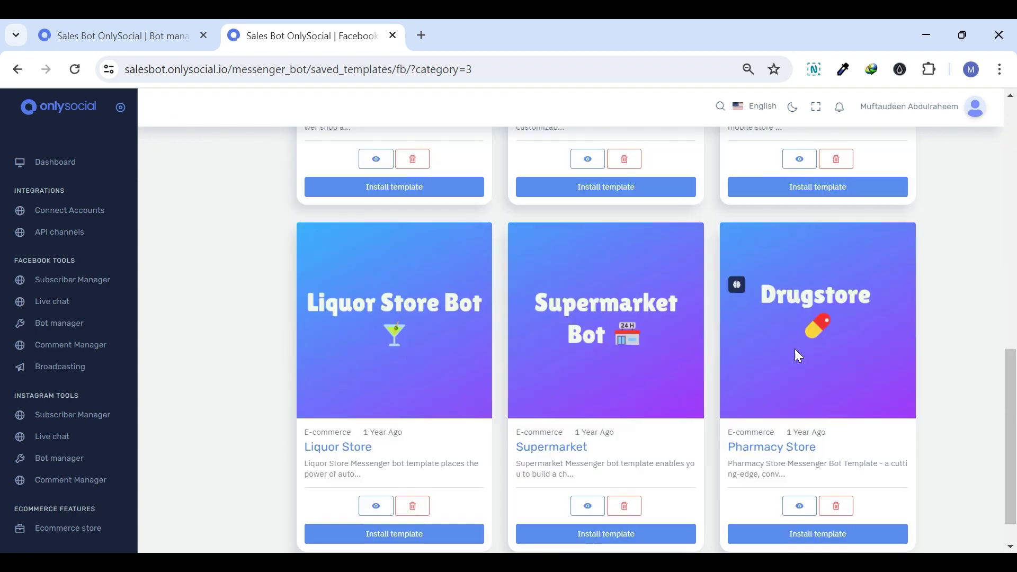
View the Pharmacy Store template's details and return to the E-commerce template list.
left_click(799, 461)
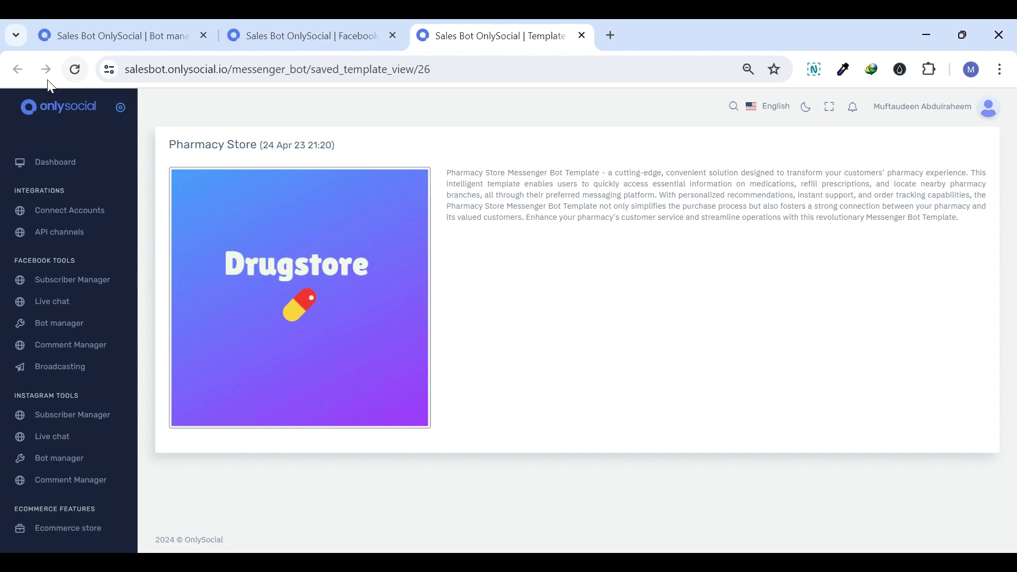
left_click(582, 35)
scroll(501, 341, "up", 9)
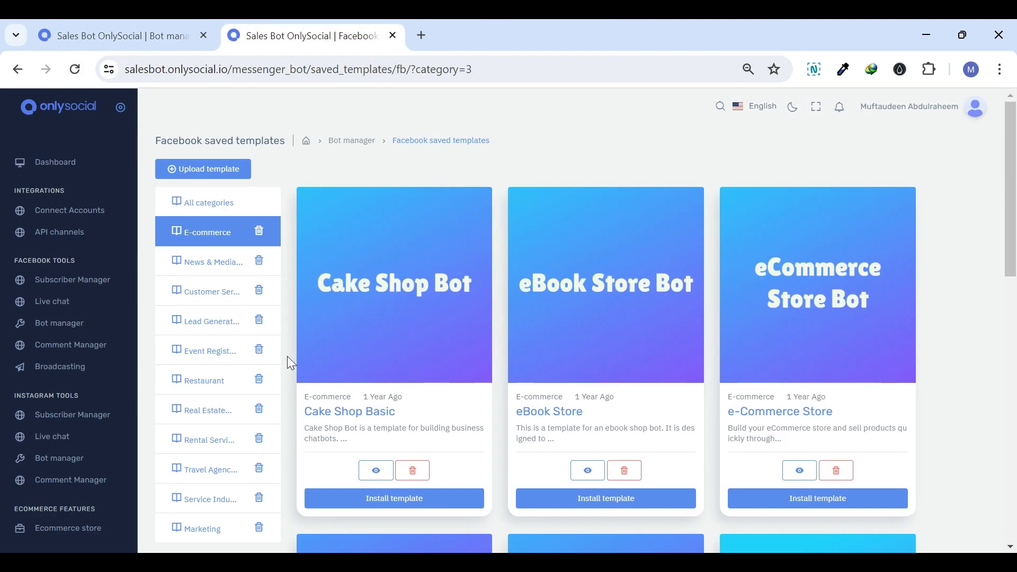
scroll(582, 364, "down", 5)
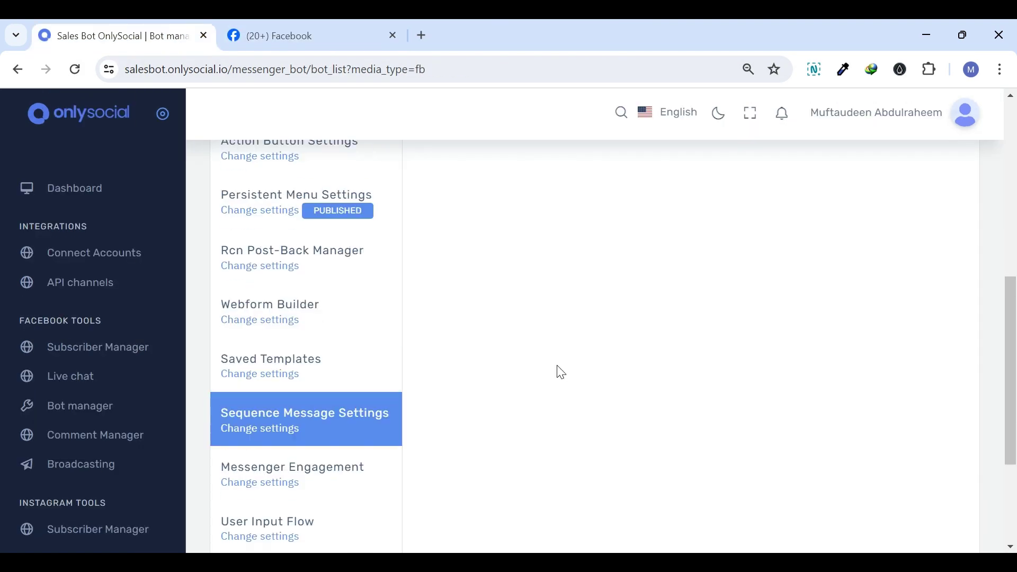
Confirm the Start Bot Flow reference with exact keyword match for "salesbot, biolink, scheduler".
left_click_drag(841, 347, 667, 347)
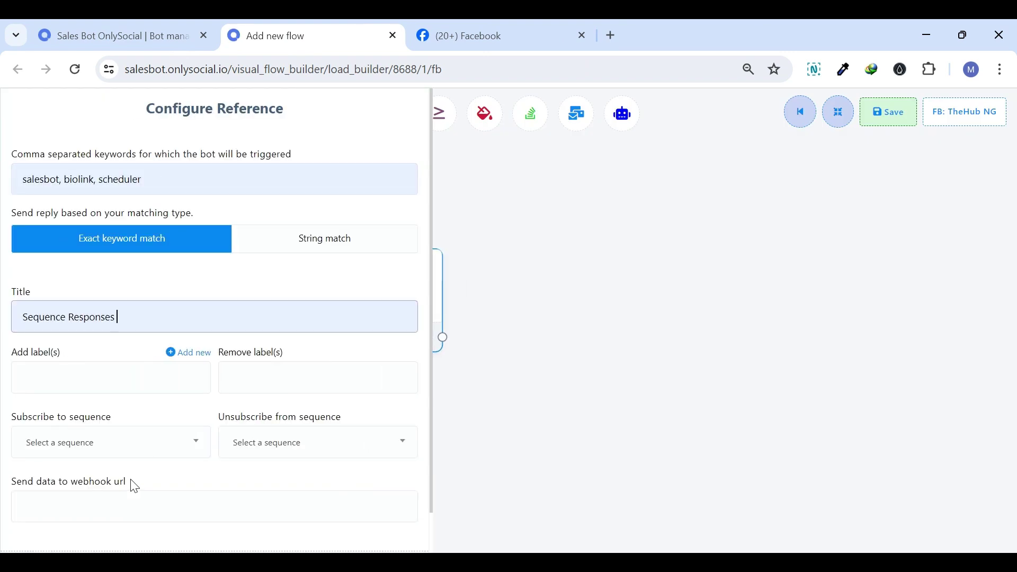
scroll(135, 486, "down", 2)
left_click(47, 527)
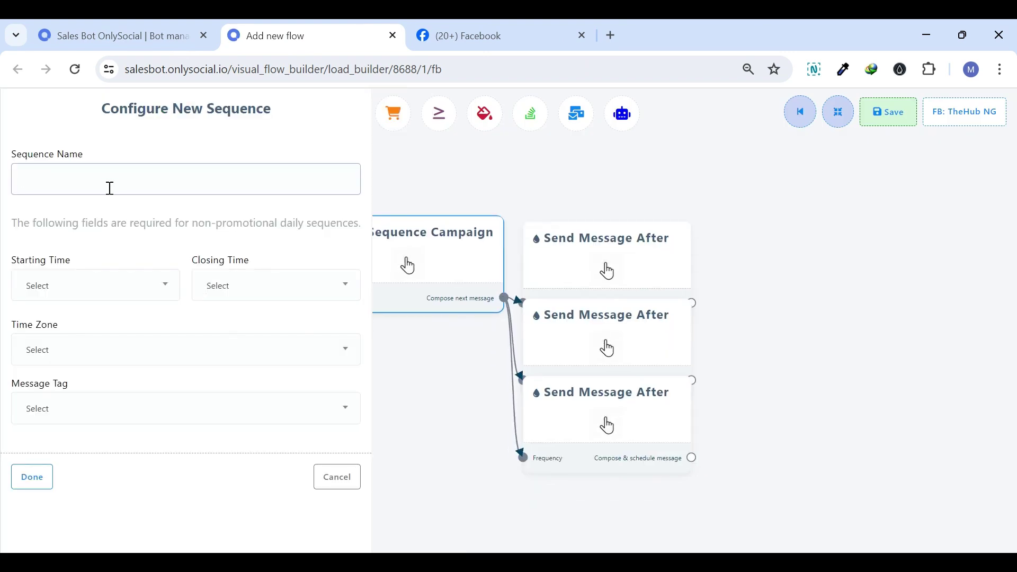
Name the new sequence "User engagement" and set its starting time to 00:30 and closing time to 24:00.
left_click(110, 188)
type("User engagement")
left_click(113, 293)
left_click(106, 415)
left_click(264, 286)
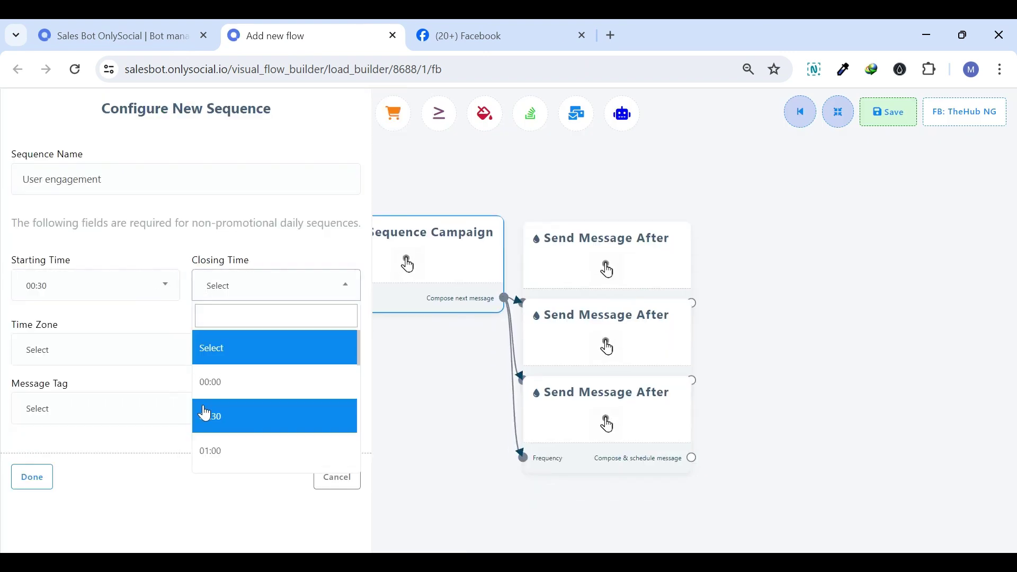
scroll(234, 374, "down", 5)
left_click(234, 371)
left_click(265, 286)
left_click(226, 456)
Set the sequence's time zone to America/Adak and its message tag to NON_PROMOTIONAL_SUBSCRIPTION (NPI REGISTERED ONLY).
left_click(80, 350)
left_click(71, 411)
left_click(101, 408)
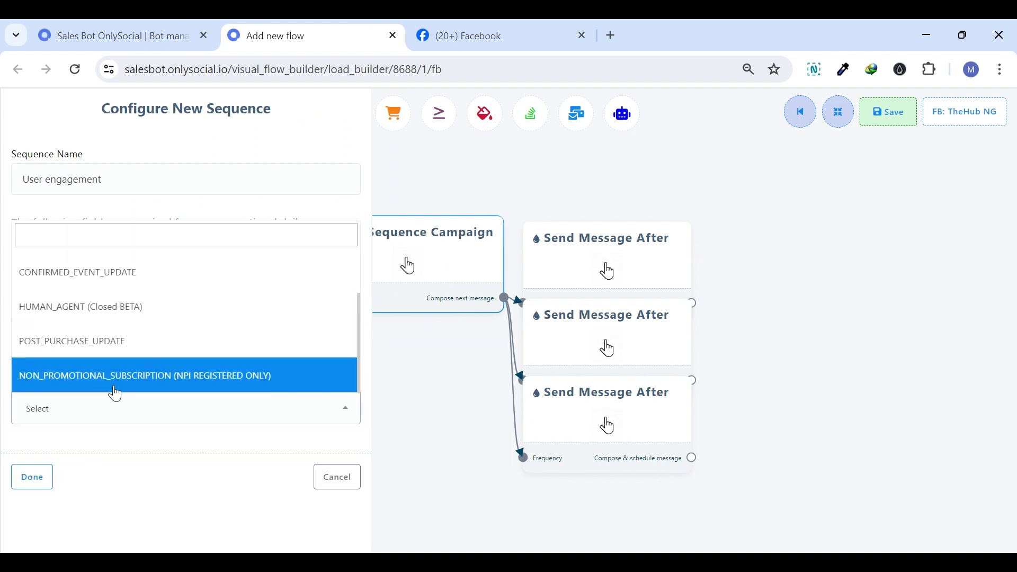
left_click(114, 387)
left_click(32, 477)
Spread out the sequence blocks and set the first Send Message After block to non-promotional Day-1.
left_click_drag(364, 291, 355, 277)
left_click_drag(606, 260, 672, 220)
left_click_drag(606, 339, 721, 325)
double_click(673, 227)
left_click(199, 176)
left_click(70, 236)
left_click(59, 300)
left_click(32, 302)
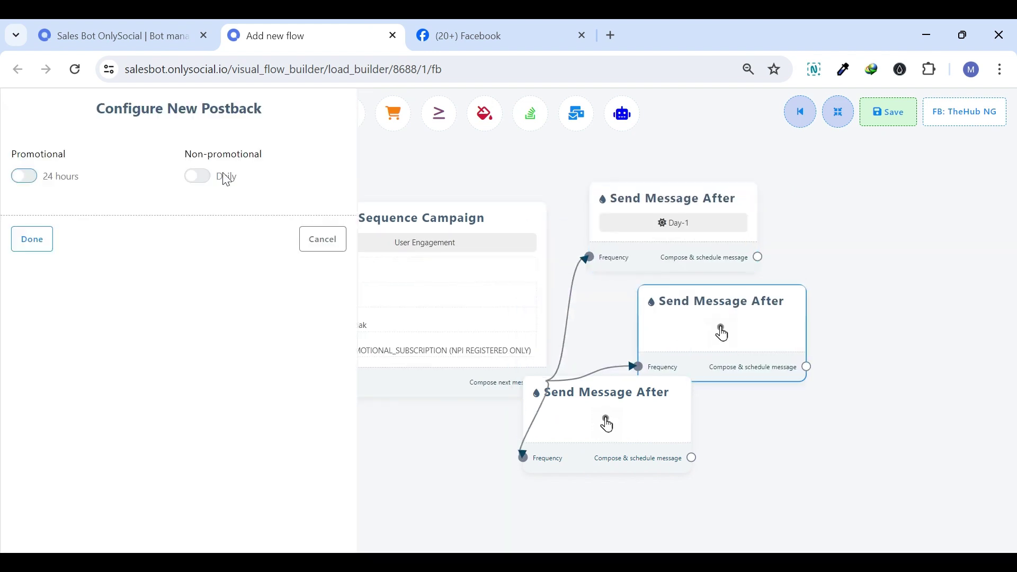
Set the two remaining Send Message After blocks to non-promotional Day-2 and Day-3.
left_click_drag(631, 204, 624, 156)
double_click(607, 421)
left_click(198, 176)
left_click(106, 235)
left_click(58, 315)
left_click(32, 303)
scroll(605, 260, "down", 3)
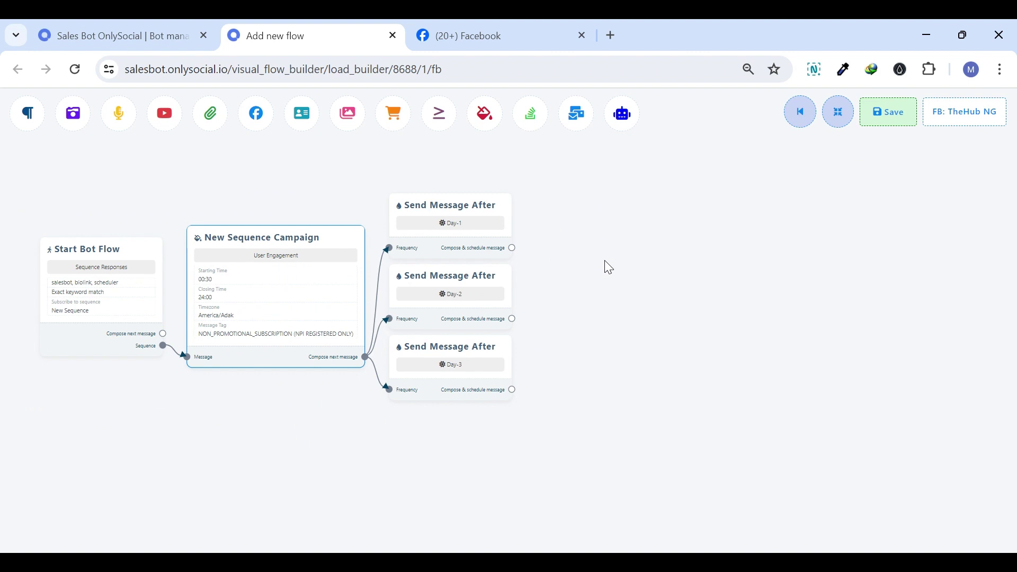
Connect a Text block to the Day-1 message with a reply message beginning "all our users".
left_click_drag(508, 211, 629, 247)
left_click(688, 251)
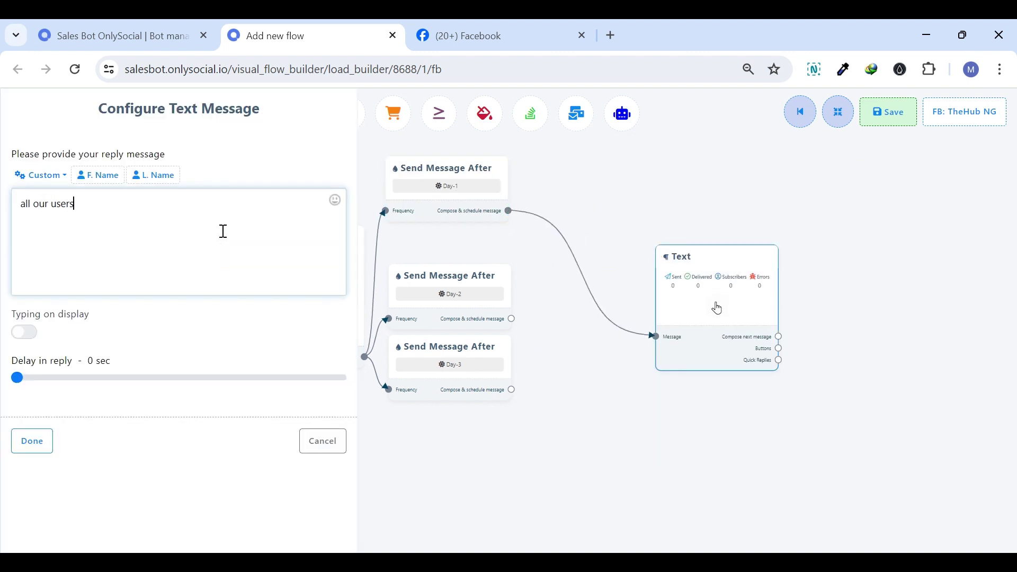
left_click(32, 441)
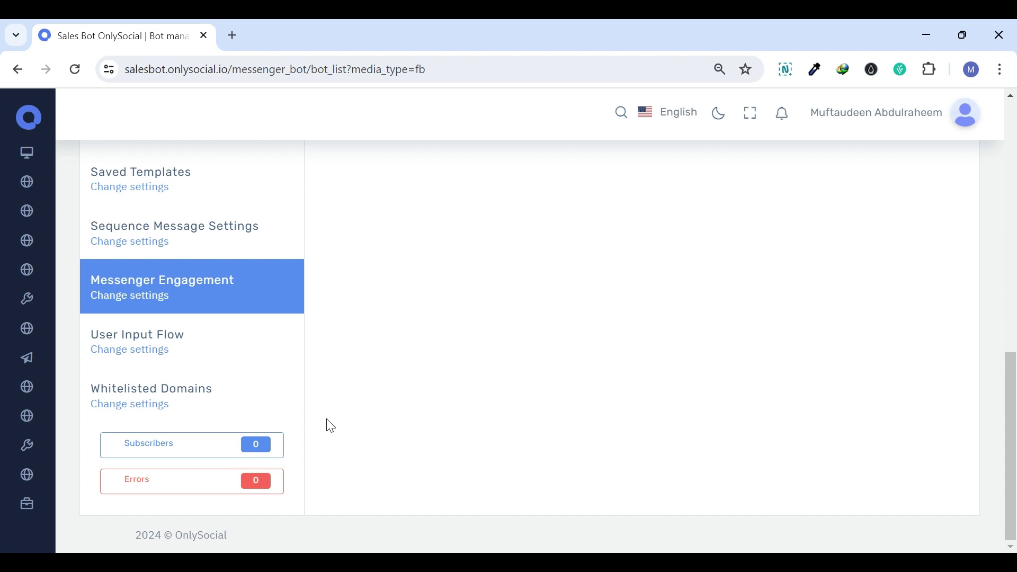
Examine the Messenger Engagement settings of the OnlySocial page and their Checkbox plugin option.
left_click_drag(180, 303, 99, 280)
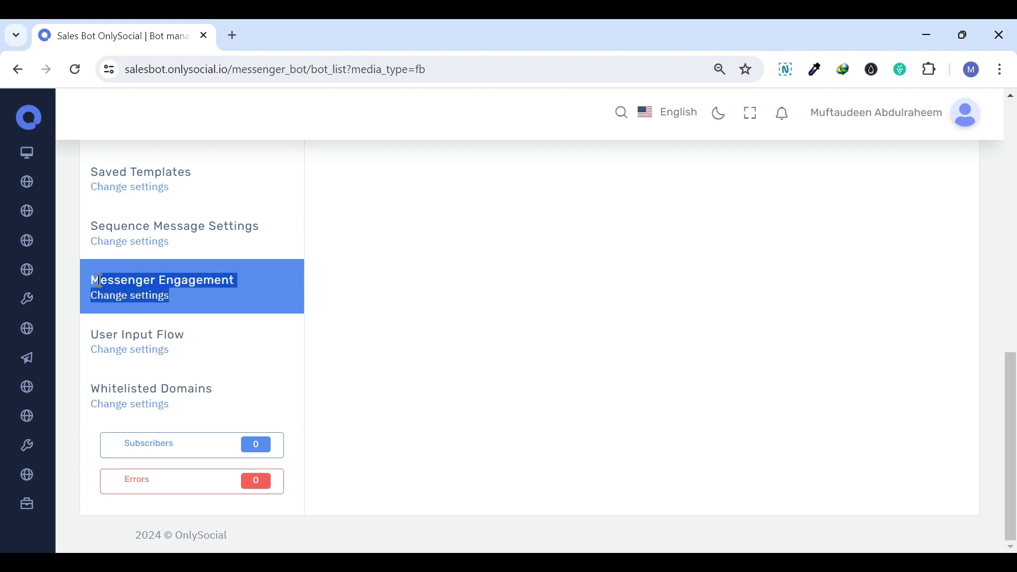
left_click(242, 296)
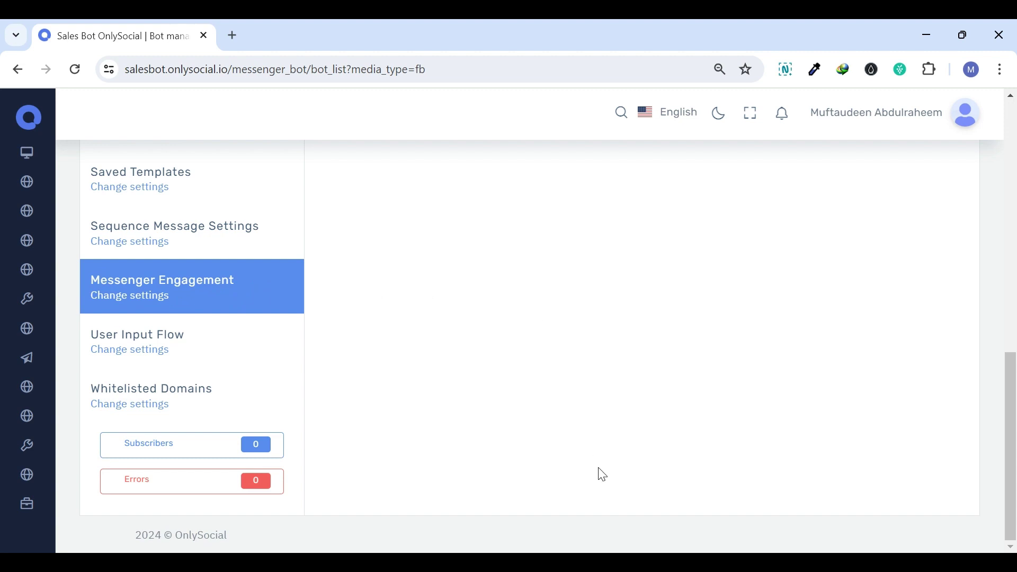
scroll(371, 428, "up", 4)
scroll(428, 332, "up", 8)
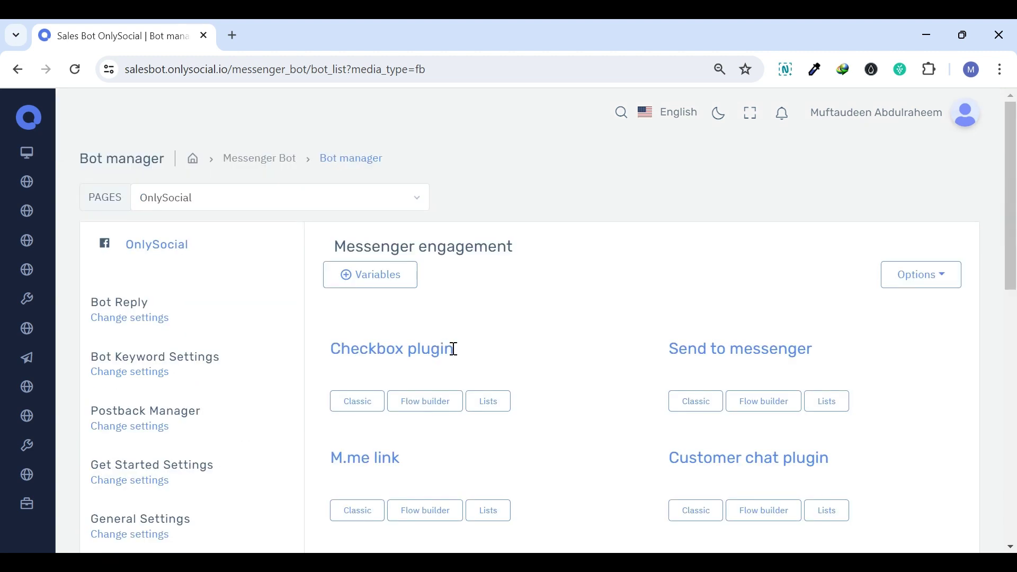
left_click_drag(455, 350, 323, 356)
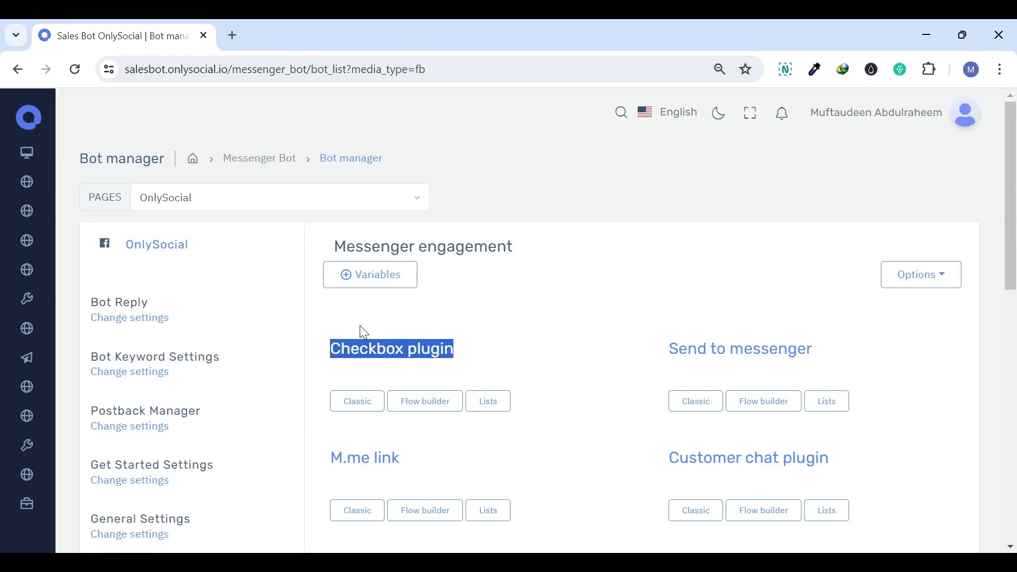
left_click(435, 337)
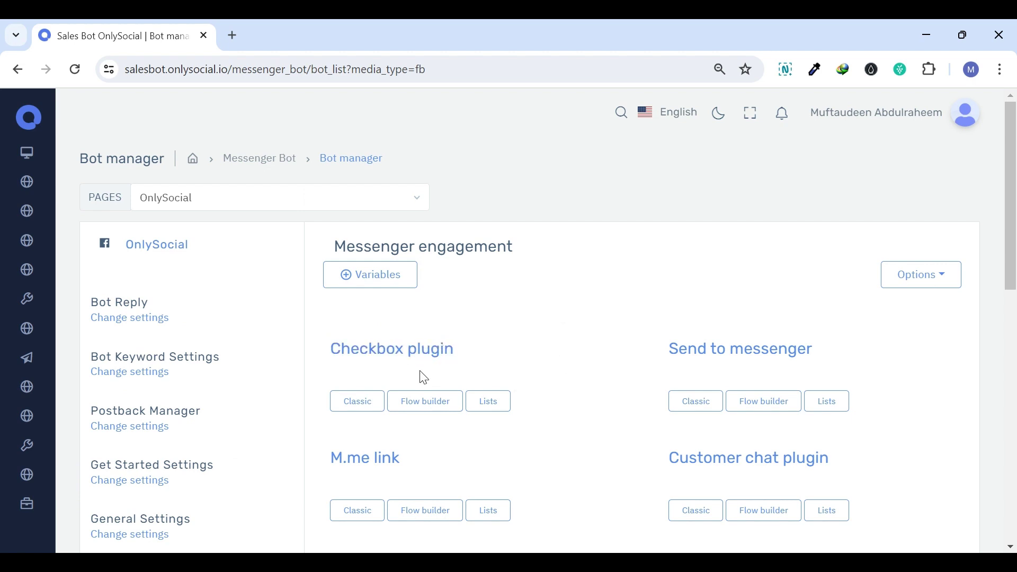
left_click_drag(334, 355, 443, 368)
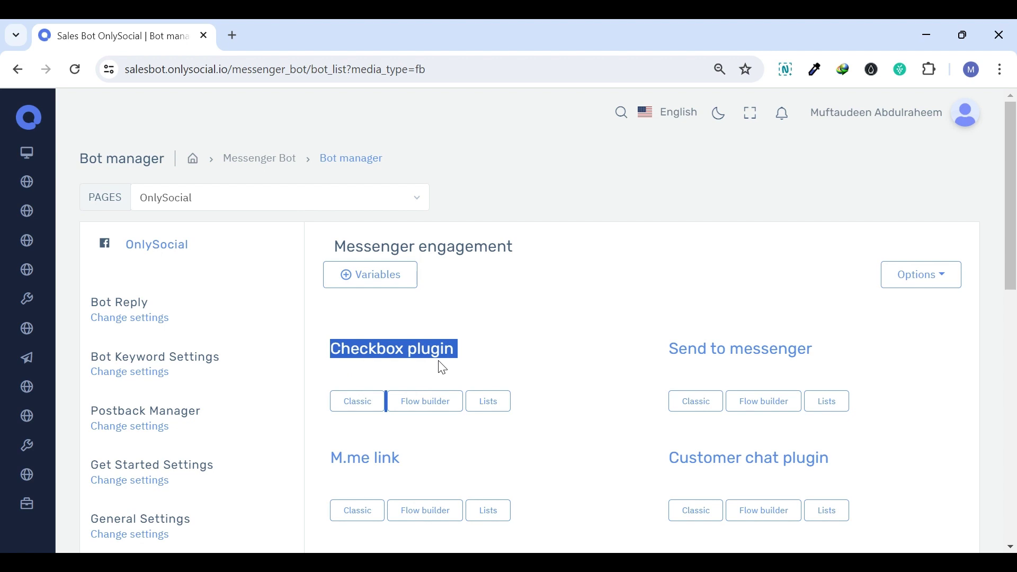
left_click(444, 379)
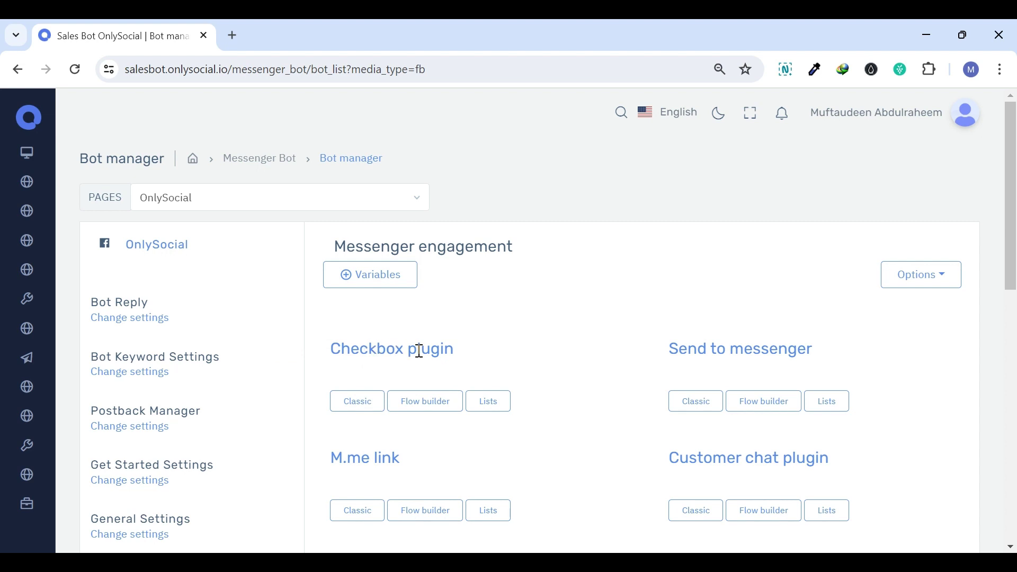
Examine the Send to messenger option in the Messenger Engagement settings.
scroll(649, 356, "down", 2)
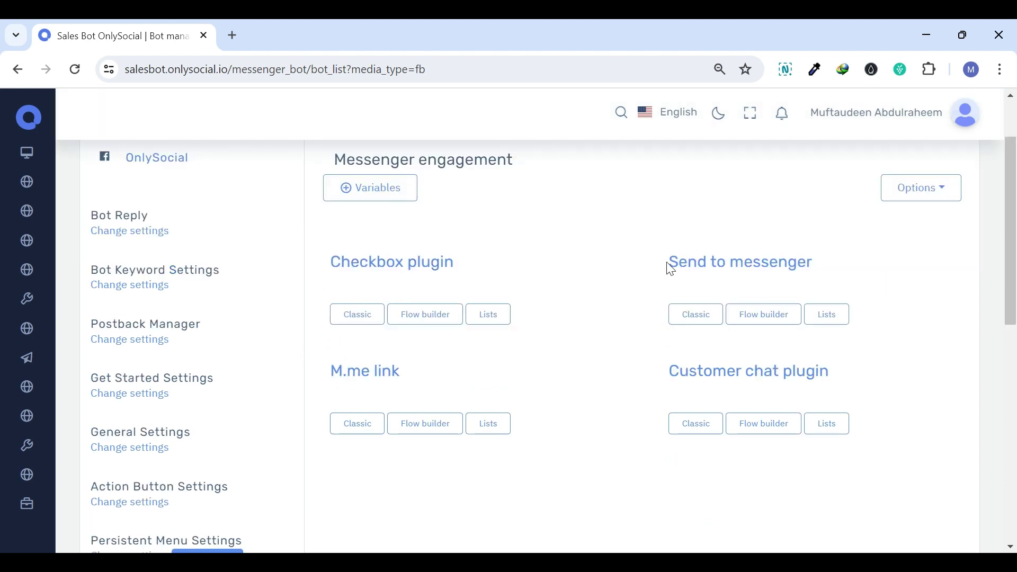
left_click_drag(667, 263, 839, 263)
left_click_drag(669, 262, 800, 260)
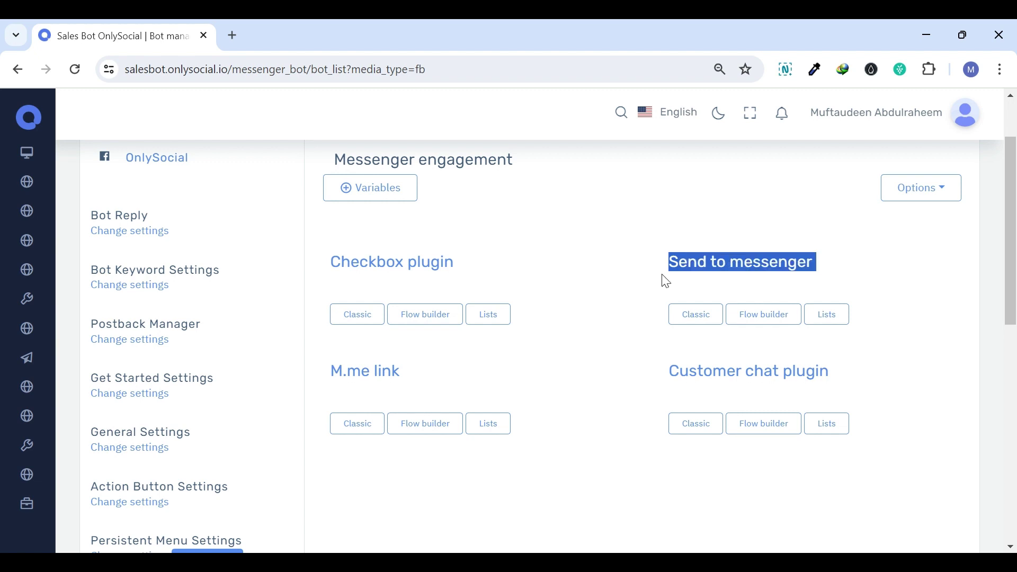
left_click_drag(666, 281, 813, 275)
left_click(827, 286)
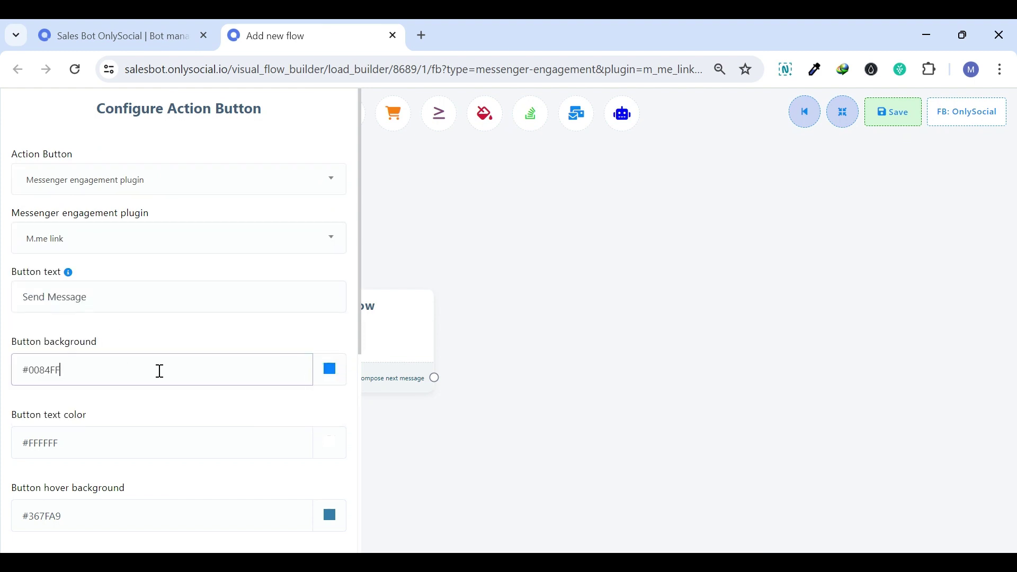
Change the M.me link button's background to a darker blue and set its reference to "m.mlink".
left_click(324, 369)
left_click(286, 338)
scroll(256, 295, "down", 6)
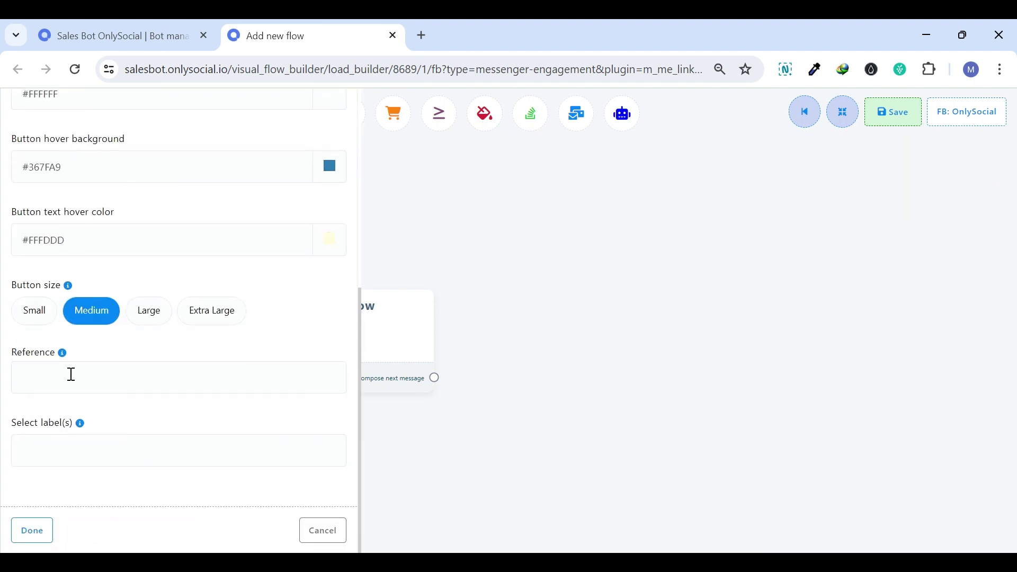
left_click(70, 373)
type("m.mlink")
left_click(33, 530)
Reposition the Start Bot Flow block and title it "M.Mlink".
left_click_drag(325, 352, 469, 295)
left_click(472, 293)
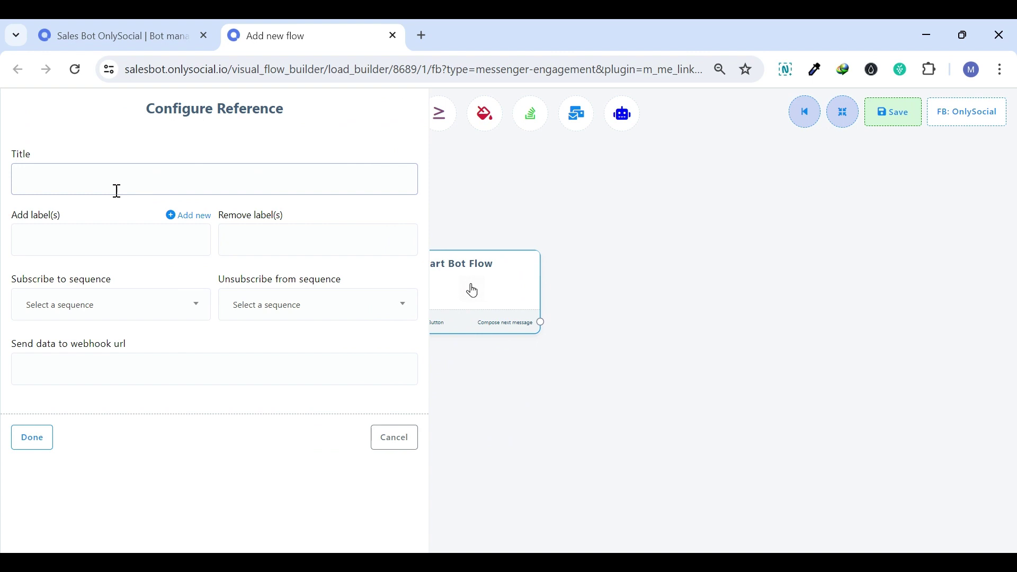
left_click(95, 242)
left_click(31, 438)
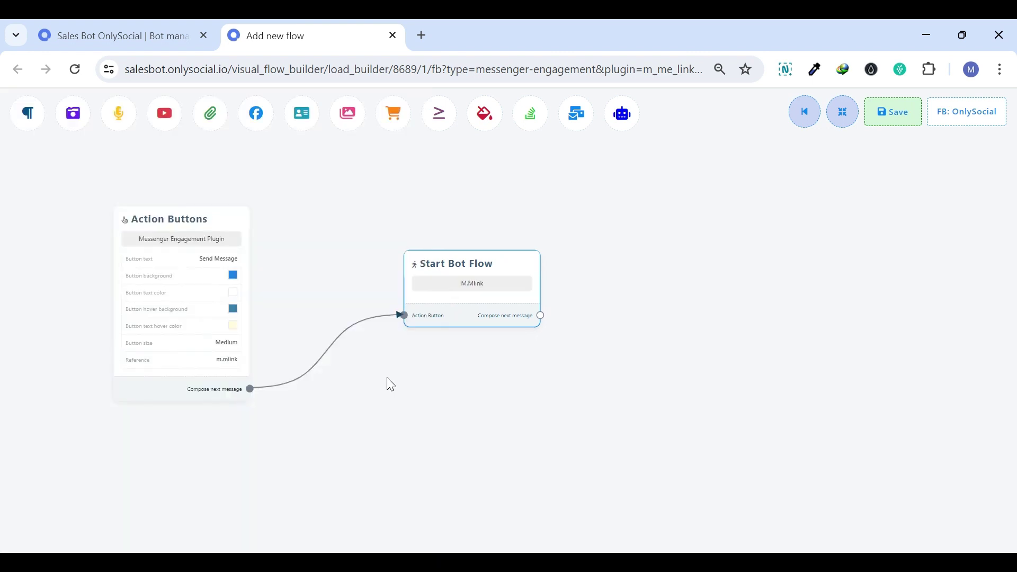
Move Start Bot Flow closer to the Action Buttons block and connect a Text block as its next message.
left_click_drag(462, 294, 344, 266)
left_click_drag(423, 287, 566, 270)
left_click(604, 275)
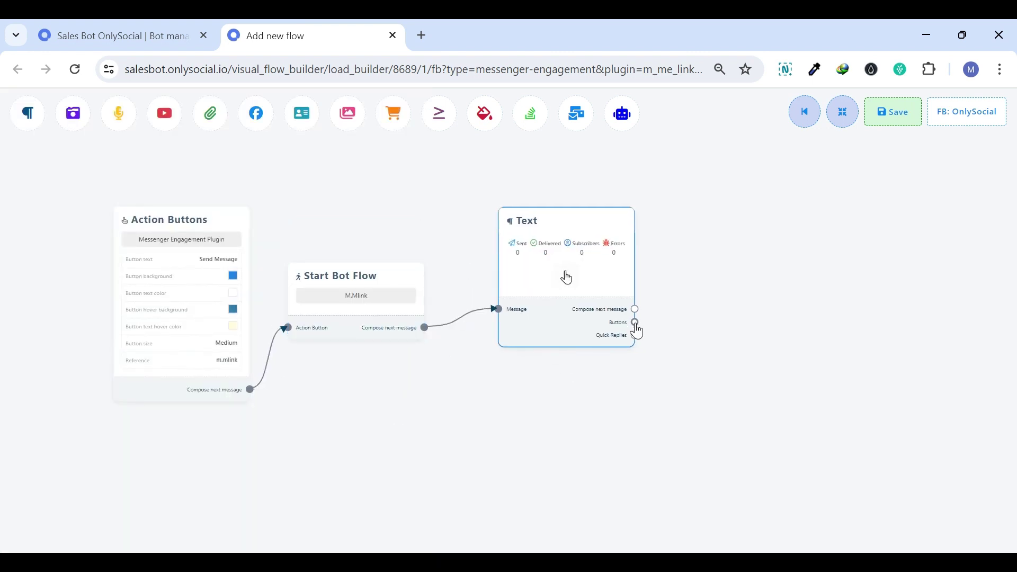
Attach a Button block to the Text block's Buttons output and connect an Image block after it.
left_click(635, 332)
left_click_drag(723, 351, 789, 268)
left_click(806, 284)
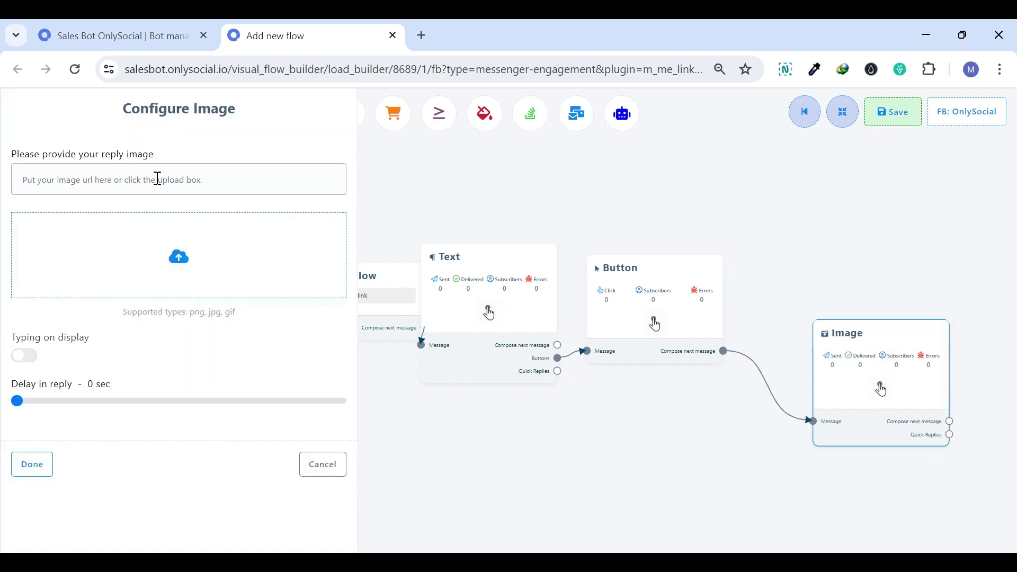
Give the Image block the uploaded flow_builder image URL on salesbot.onlysocial.io and toggle Typing on display.
left_click(156, 179)
type("ht")
key("ctrl+v")
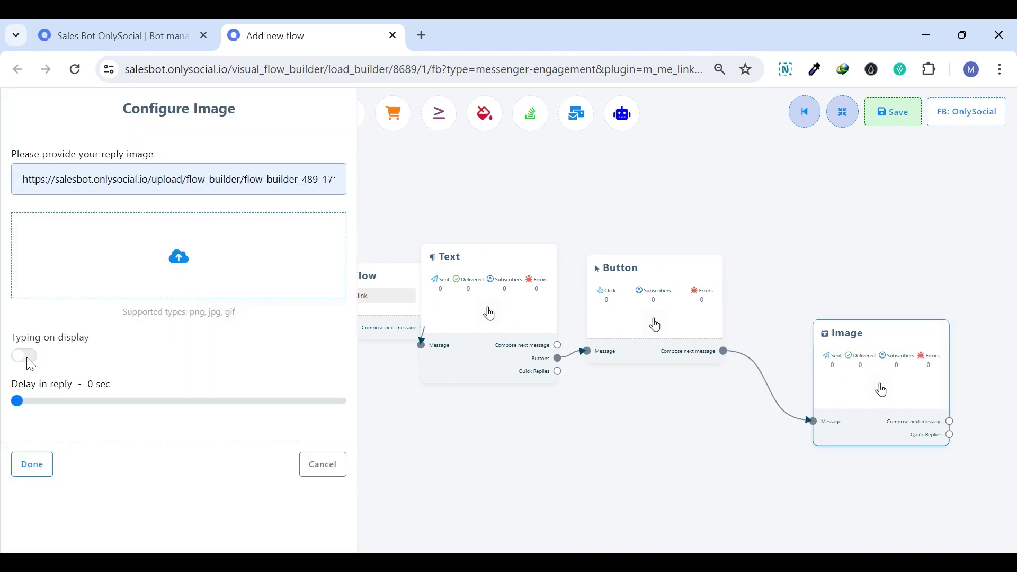
left_click(24, 355)
left_click(32, 464)
key("ctrl+shift+Tab")
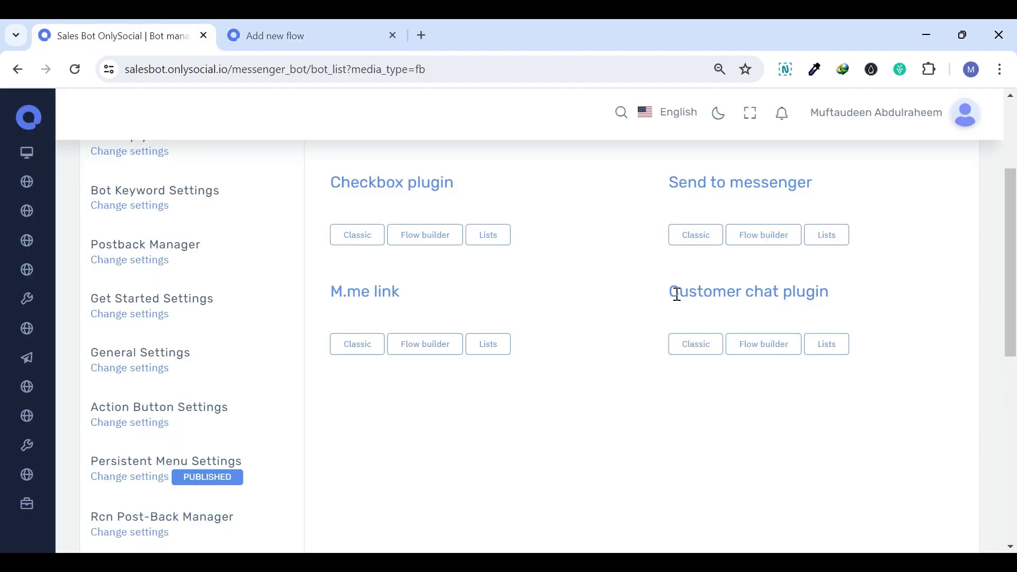
left_click(745, 357)
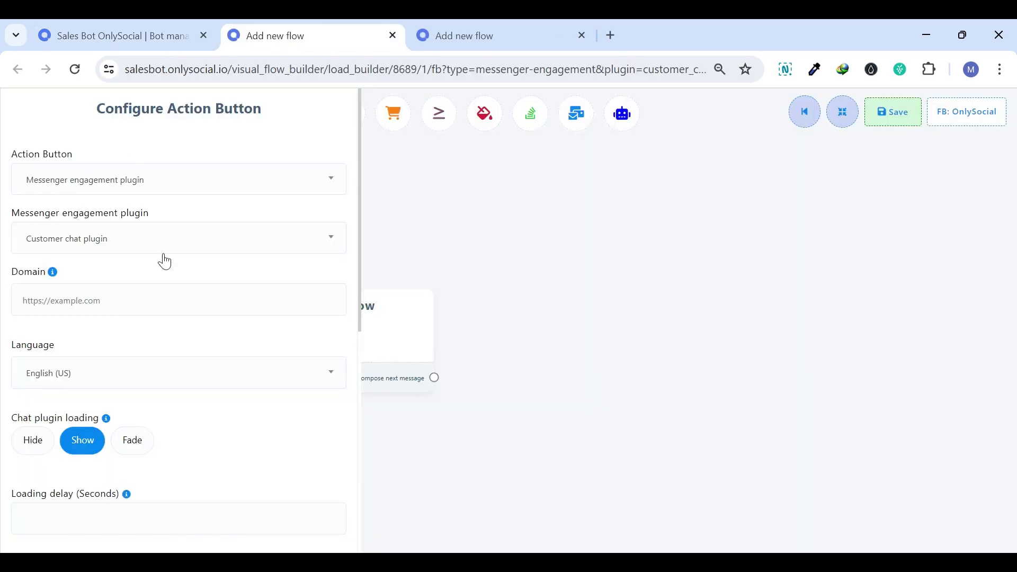
left_click(135, 300)
type("https://onl")
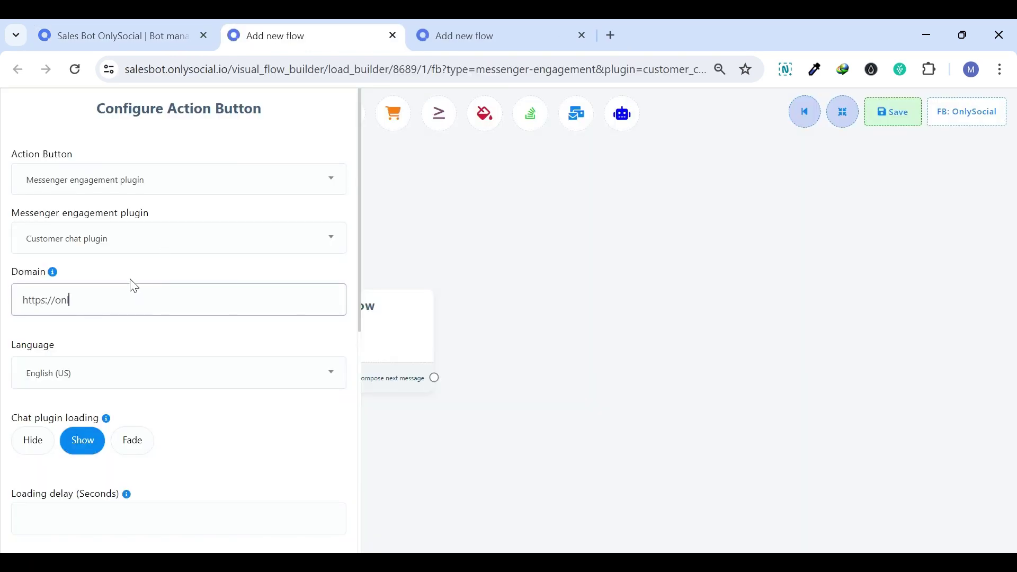
type("ysocial.io")
left_click(135, 280)
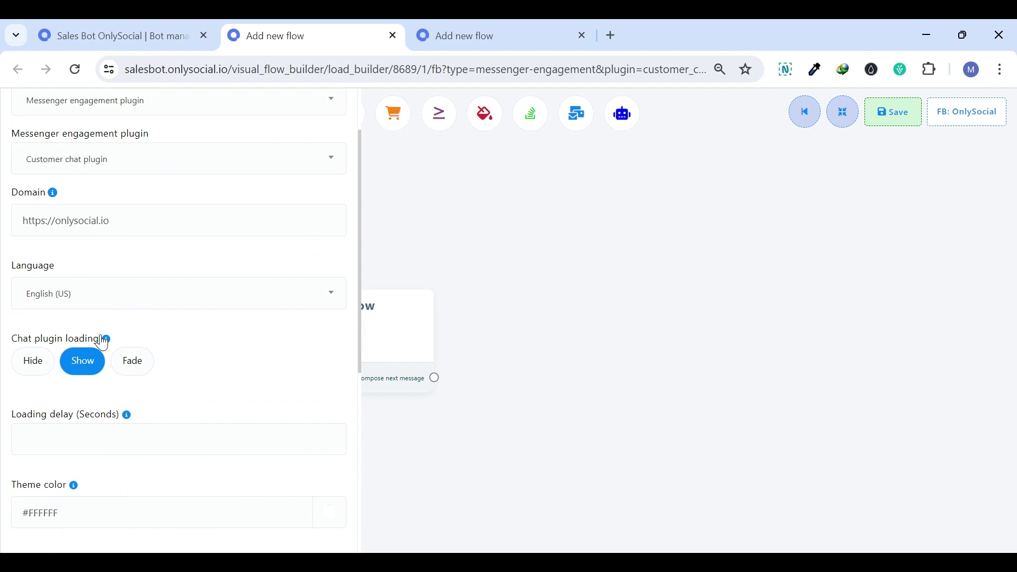
Set the Customer chat plugin loading to Hide and enter 50 as both the logged-in and not-logged-in greeting texts.
left_click_drag(103, 343, 64, 348)
left_click(34, 365)
scroll(172, 335, "down", 2)
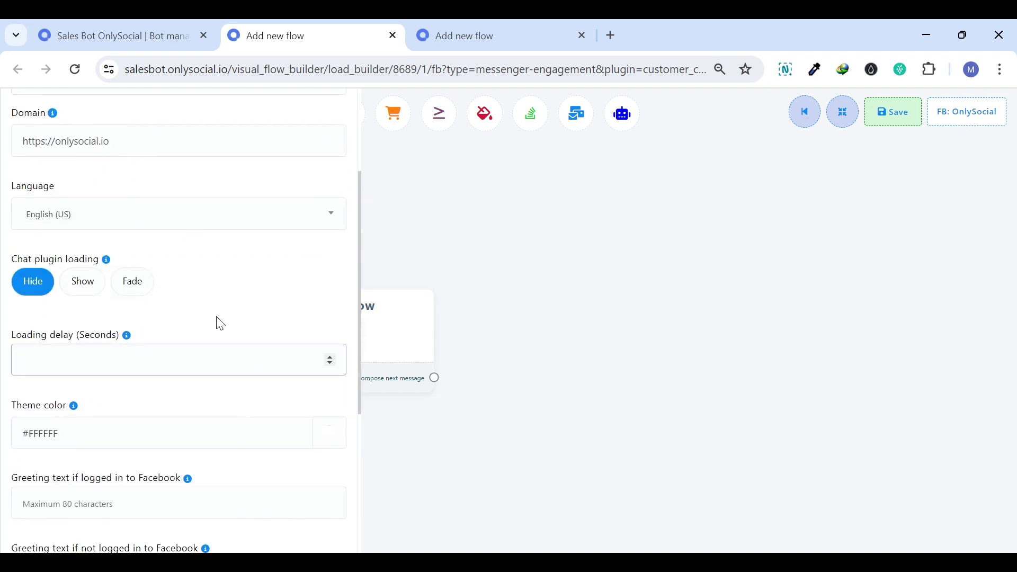
scroll(175, 297, "down", 5)
left_click(120, 242)
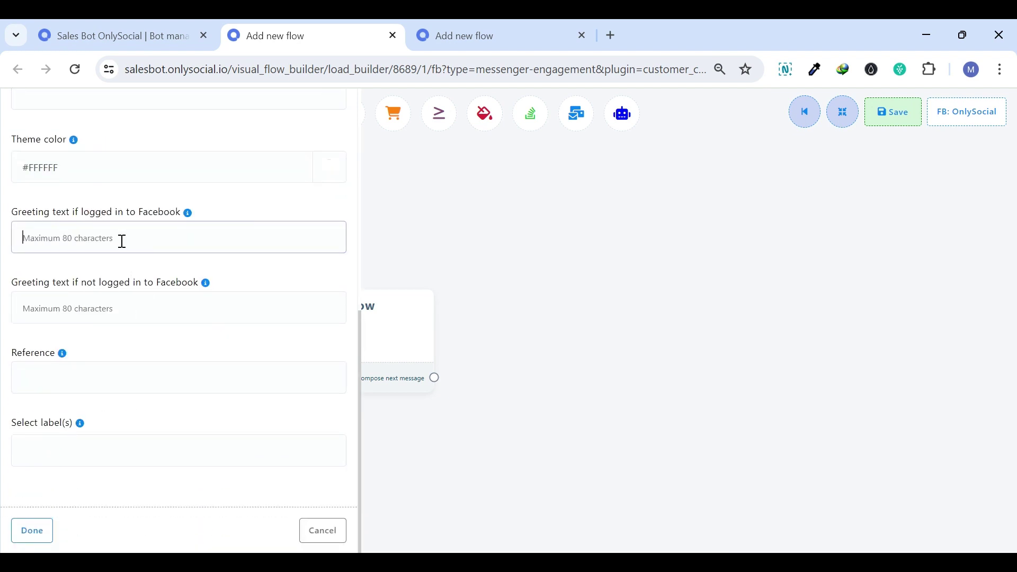
type("50")
left_click(87, 312)
type("50")
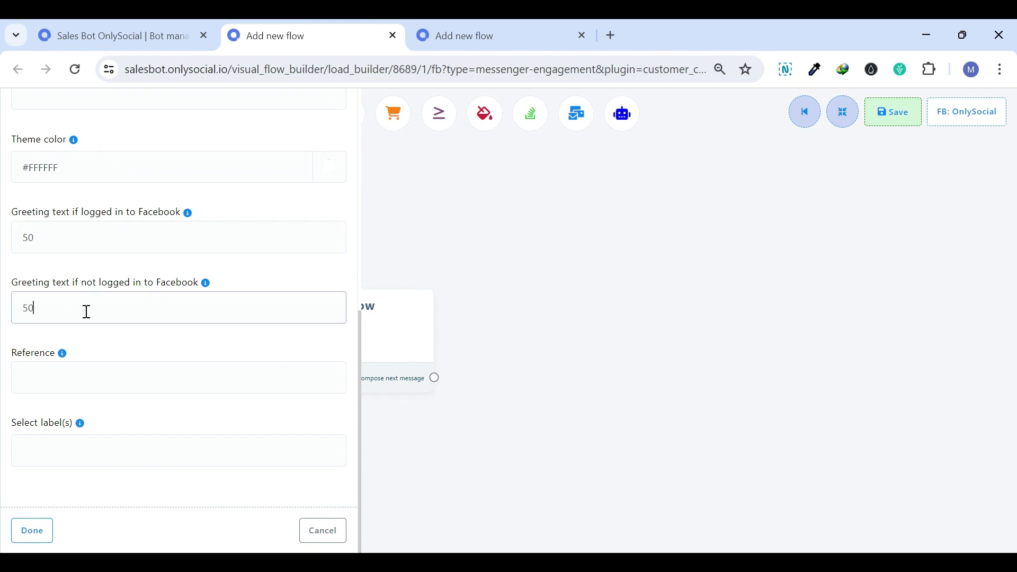
Set the plugin's reference to Messenger, apply the settings and reposition the start block on the canvas.
left_click(55, 389)
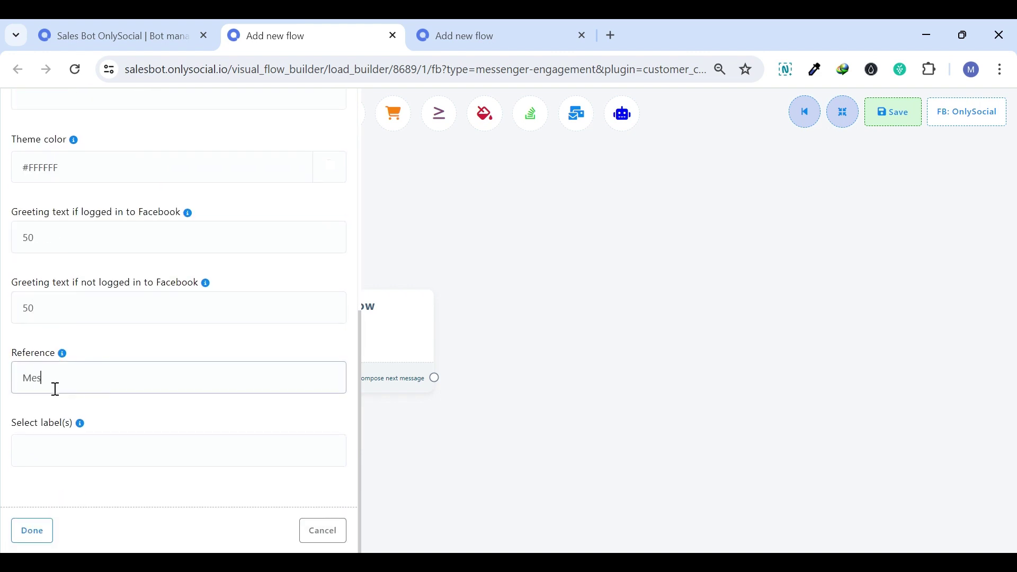
type("Messenger")
left_click(32, 531)
left_click_drag(348, 336, 534, 302)
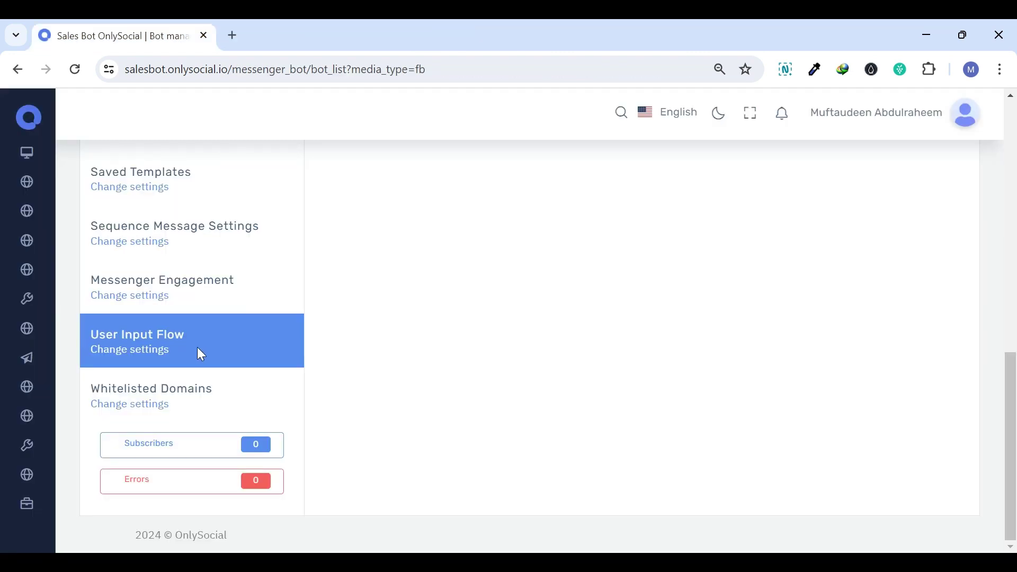
Open the User Input Flow settings in the Bot manager.
left_click_drag(197, 348, 105, 333)
left_click(279, 352)
left_click_drag(199, 349, 102, 338)
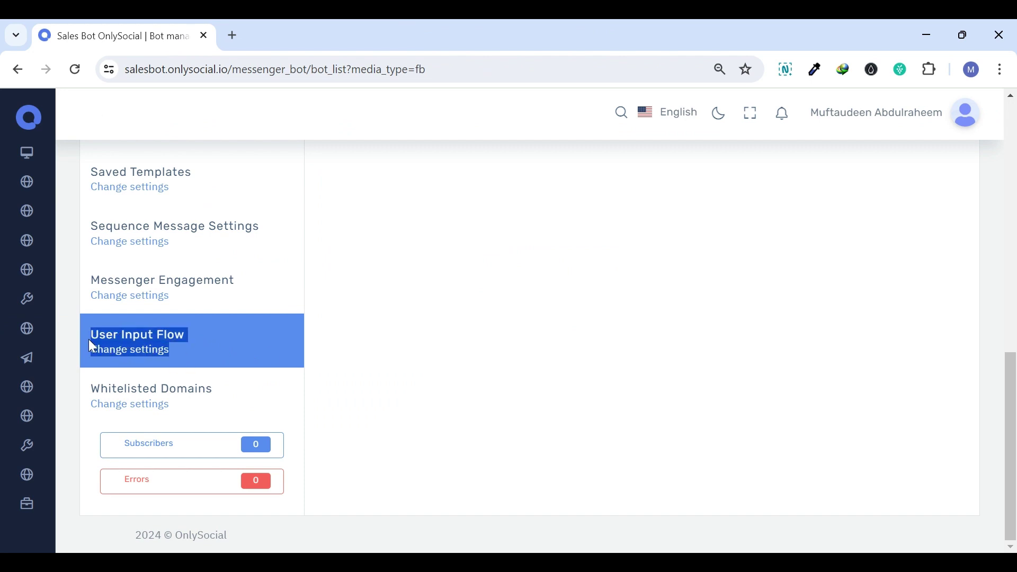
left_click(207, 347)
scroll(471, 354, "up", 10)
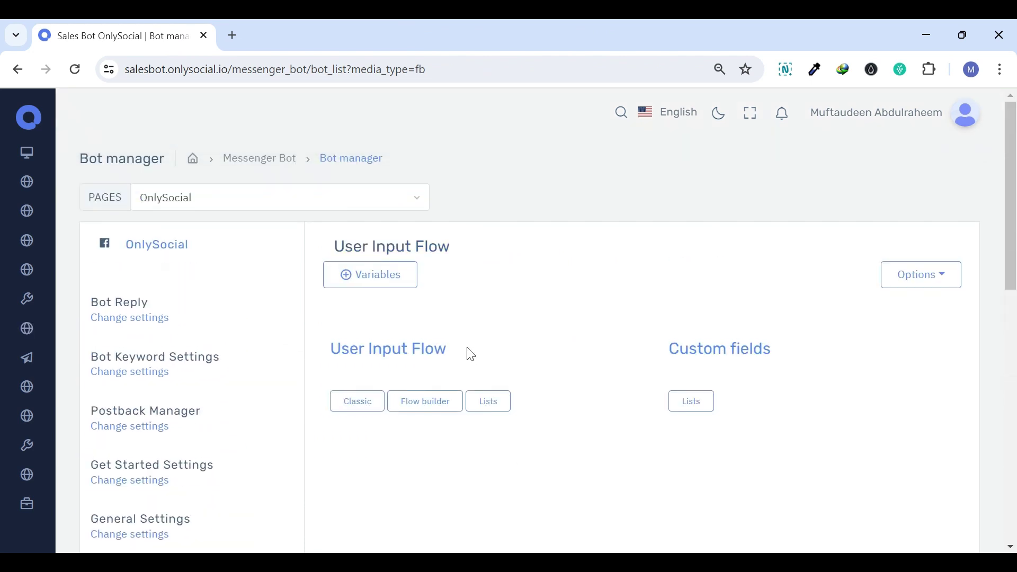
Review the User Input Flow and Custom fields sections of the User Input Flow page.
left_click_drag(452, 359, 336, 347)
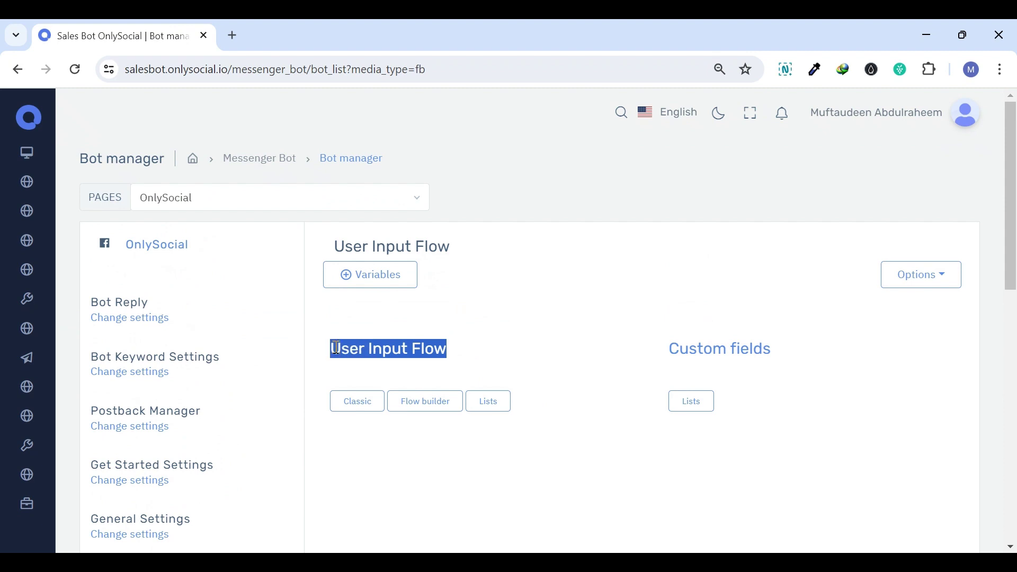
left_click(548, 351)
left_click_drag(654, 359, 831, 362)
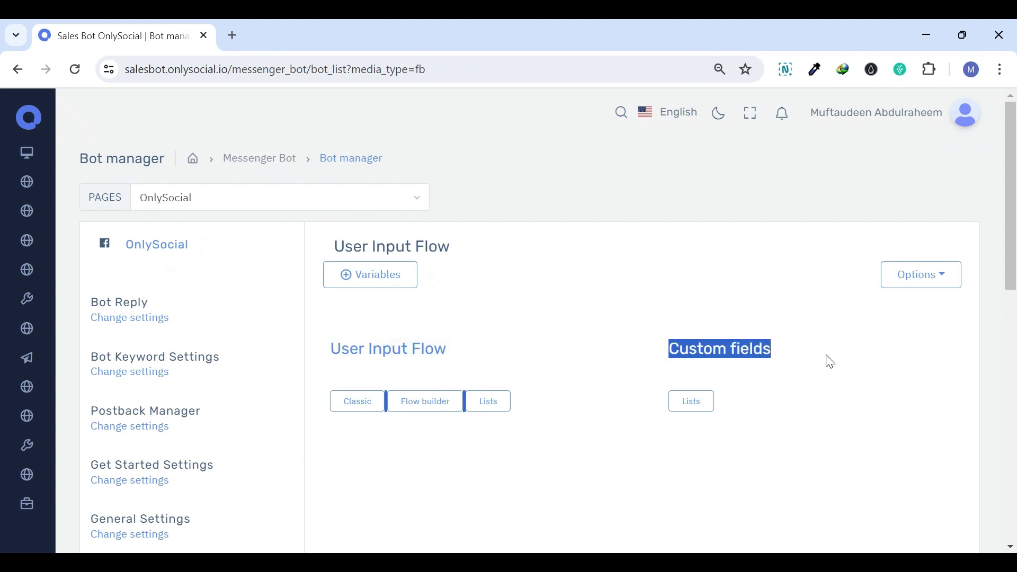
left_click(833, 361)
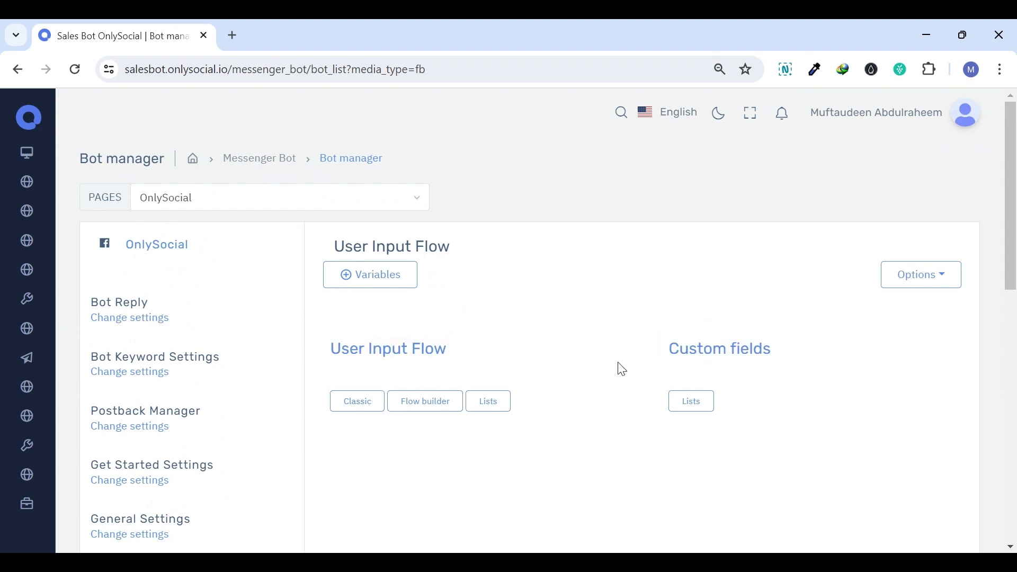
scroll(622, 356, "down", 1)
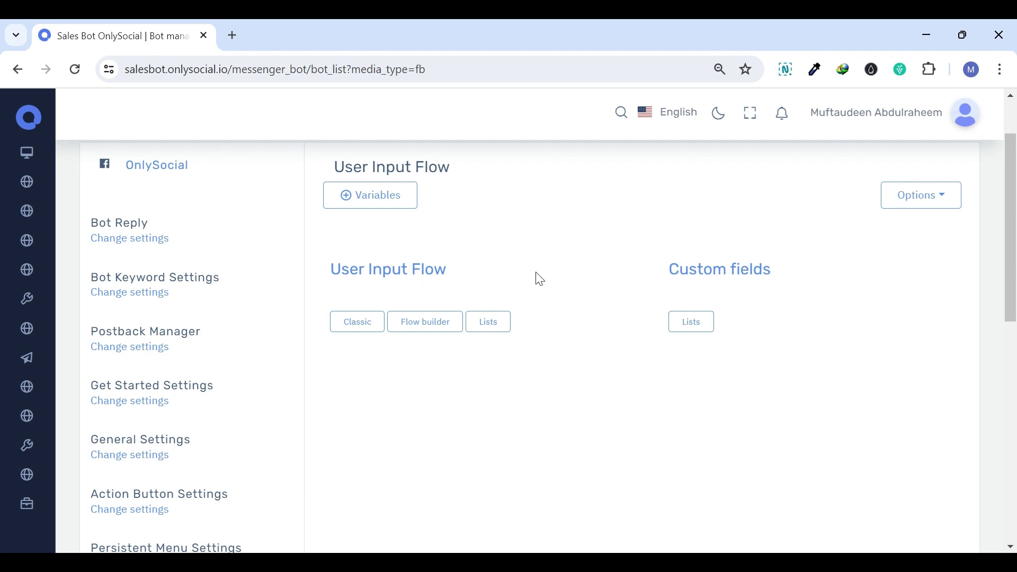
scroll(563, 286, "down", 6)
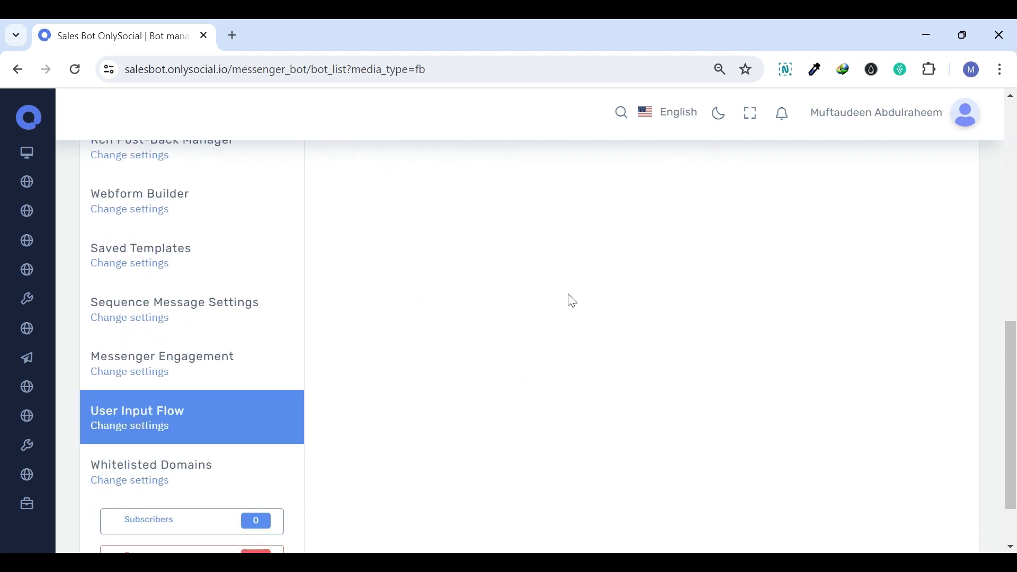
scroll(566, 294, "up", 7)
scroll(522, 316, "down", 1)
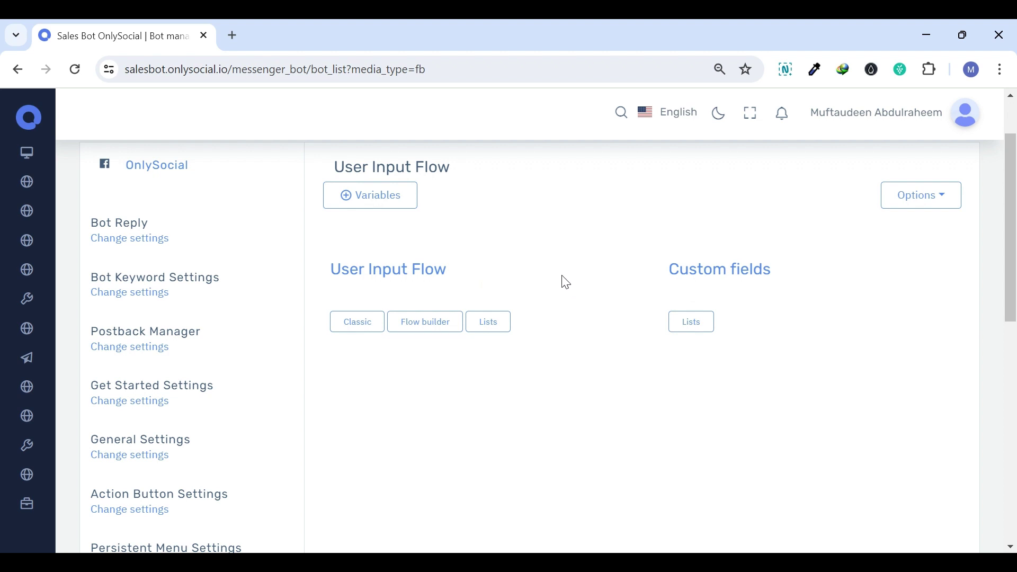
scroll(488, 328, "up", 2)
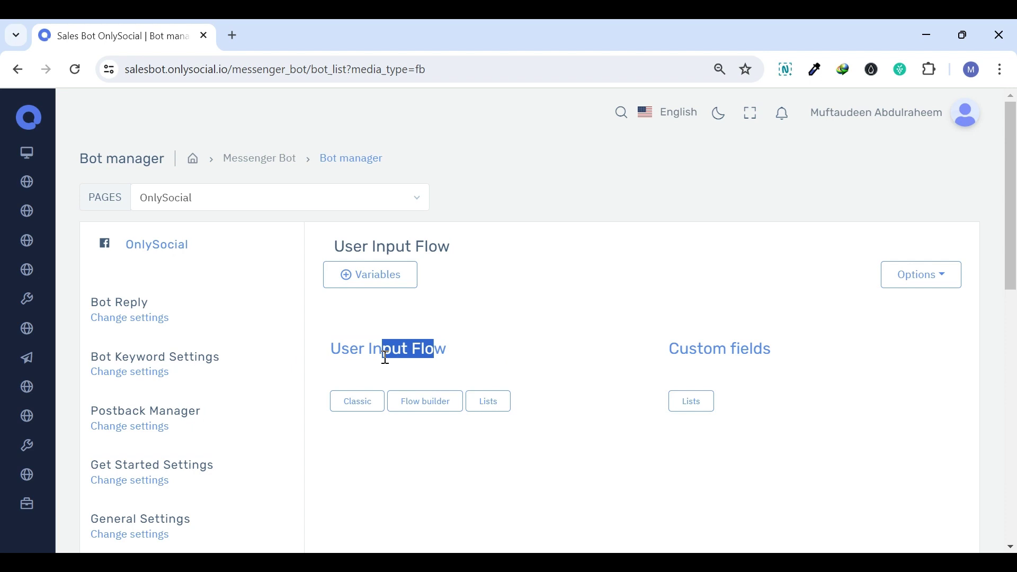
Start a flow builder input flow with keywords "Hello, hi, start, need help", exact keyword match, and the title "User name and Email".
left_click(425, 401)
double_click(125, 334)
left_click(212, 171)
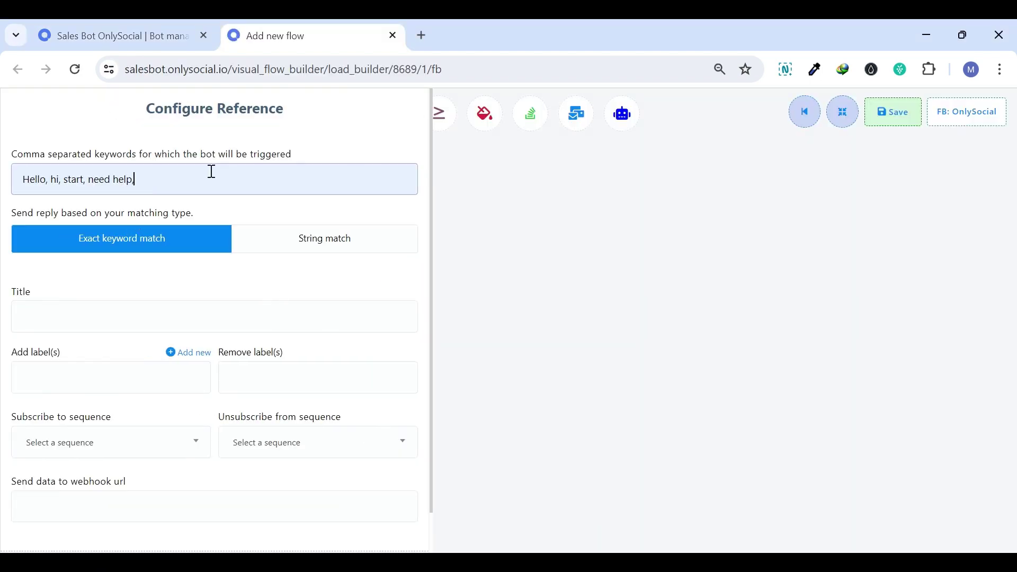
key("BackSpace")
left_click(50, 324)
type("Subscriber bot")
type("User name and Email")
scroll(82, 323, "down", 1)
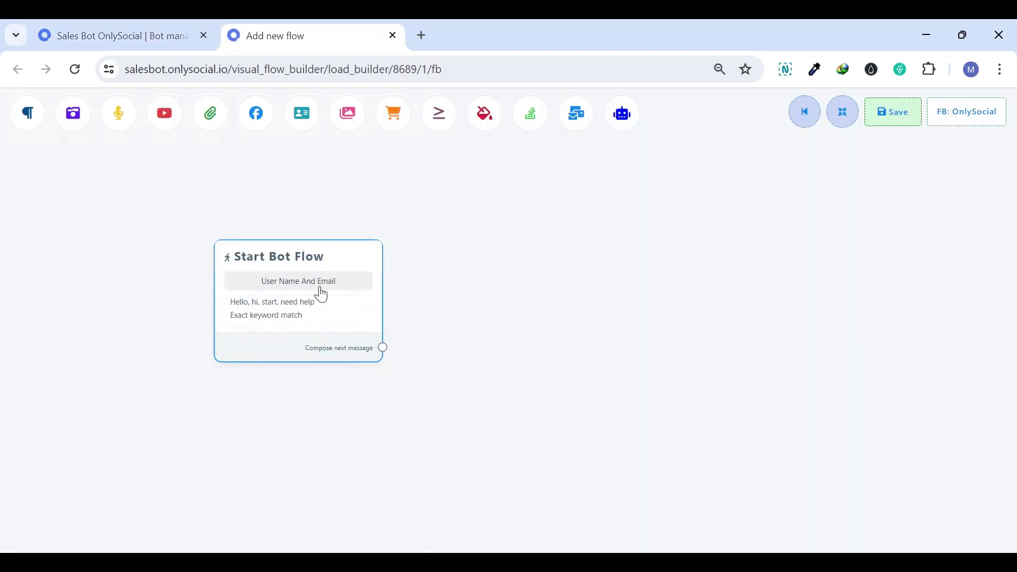
Connect a User Input Flow block after Start Bot Flow and add a new input flow named "Our users Email and useName".
left_click_drag(320, 291, 247, 223)
left_click_drag(309, 280, 403, 373)
left_click(442, 448)
left_click_drag(523, 517, 361, 258)
double_click(408, 280)
left_click(66, 188)
left_click(66, 242)
left_click(102, 254)
left_click(157, 354)
left_click(31, 318)
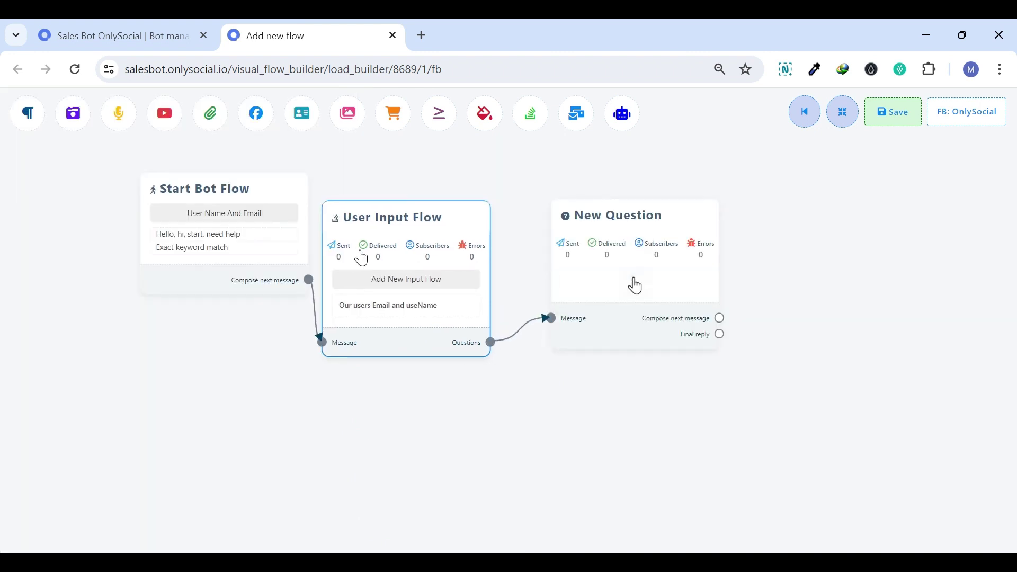
Configure the first New Question block as free keyboard input asking "what is your Email address".
left_click(23, 180)
left_click(70, 318)
type("what")
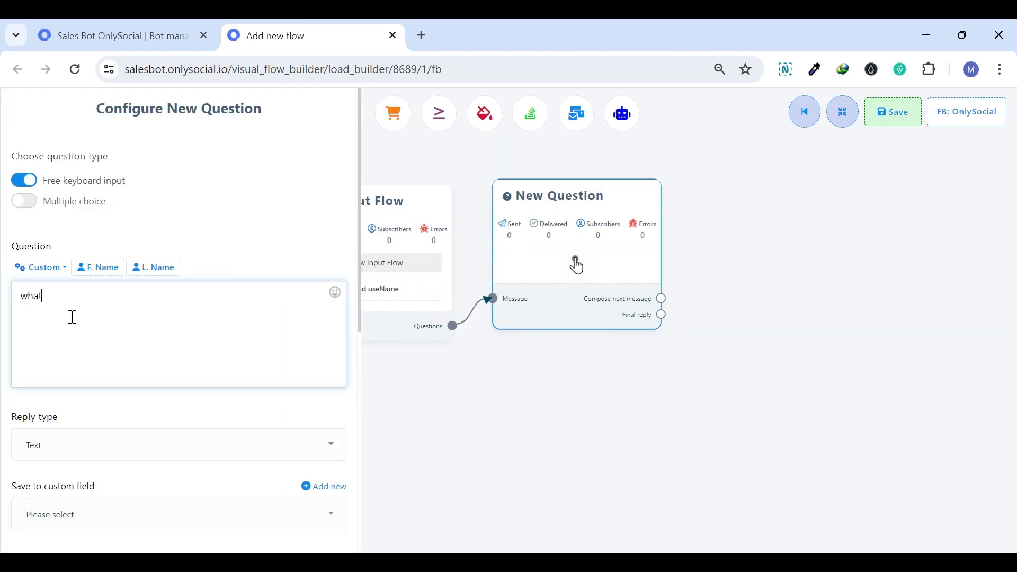
type(" is your Email address")
scroll(94, 333, "down", 3)
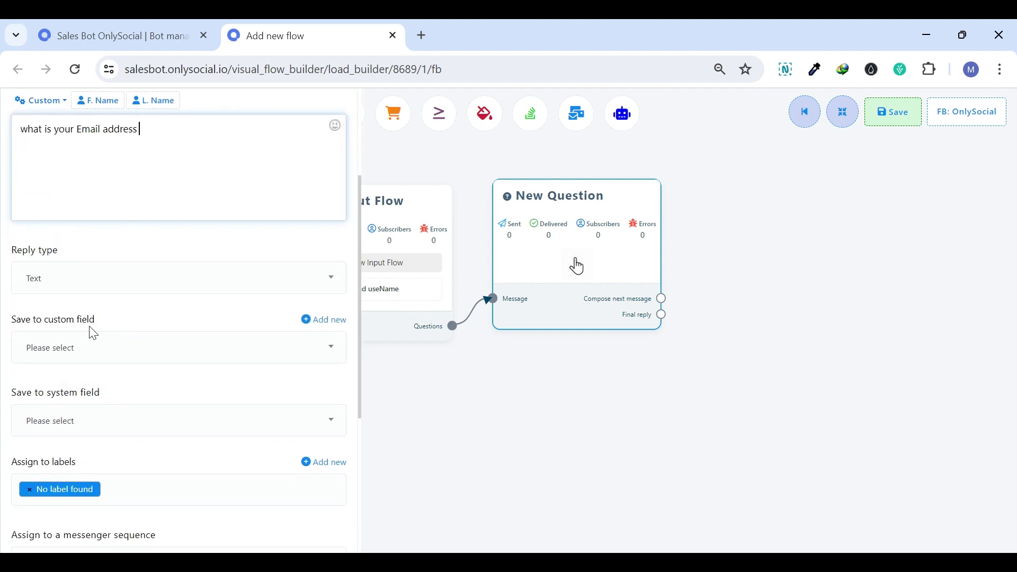
Add the custom field User Email with reply type Text for the email question and apply the question settings.
left_click(96, 278)
left_click(323, 319)
left_click(106, 426)
type("User Email")
scroll(111, 349, "down", 3)
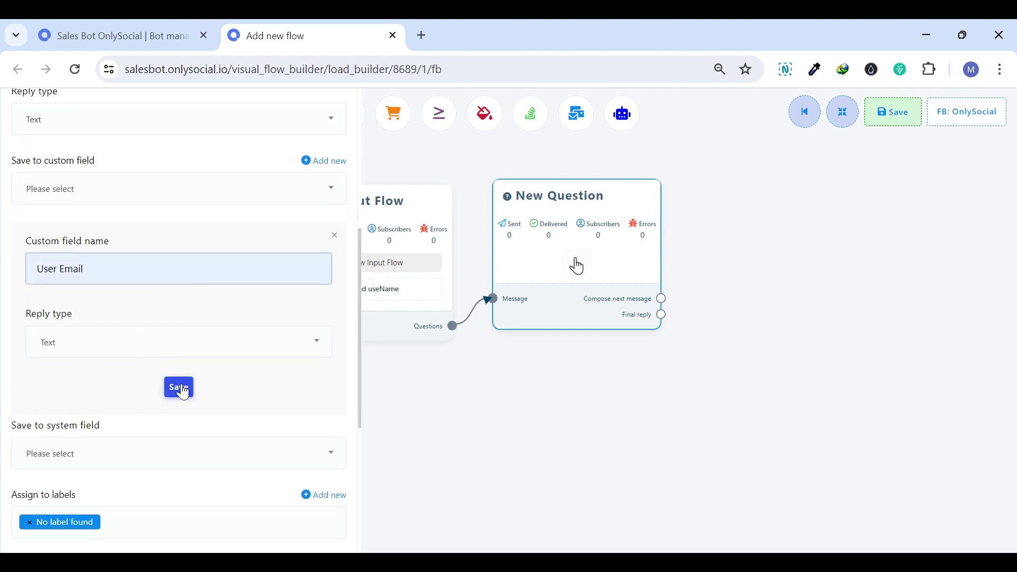
scroll(183, 392, "down", 2)
left_click(195, 254)
left_click(39, 538)
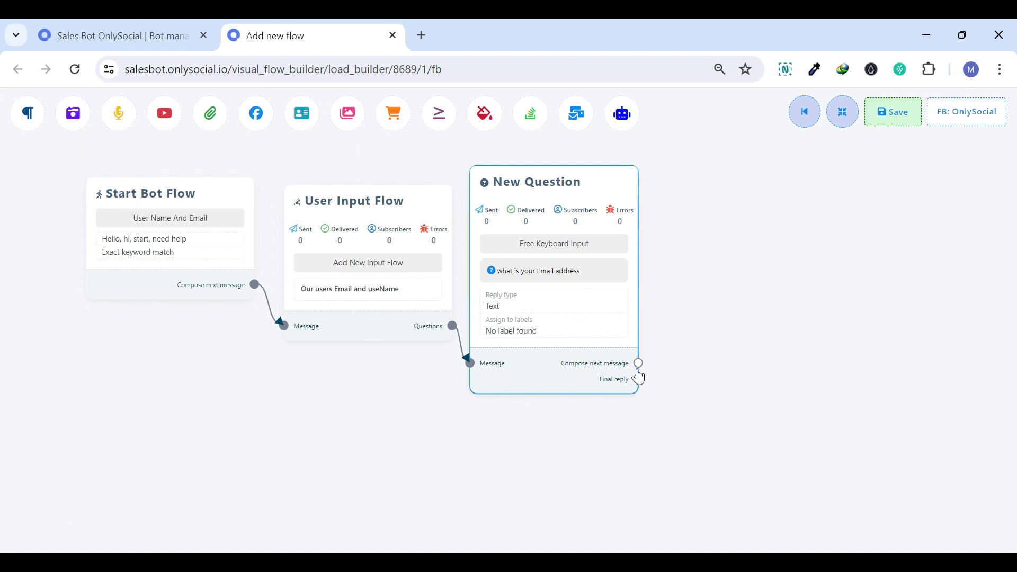
Connect a second New Question block after the email question, asking "what is your User Name".
left_click_drag(639, 365, 697, 253)
type("what is y")
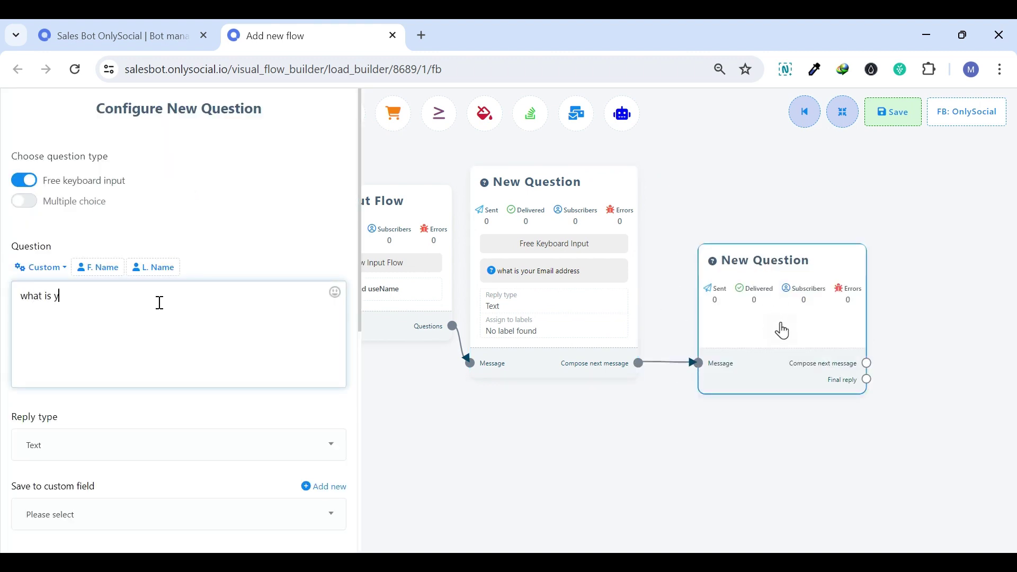
type("our User Name")
scroll(159, 302, "down", 3)
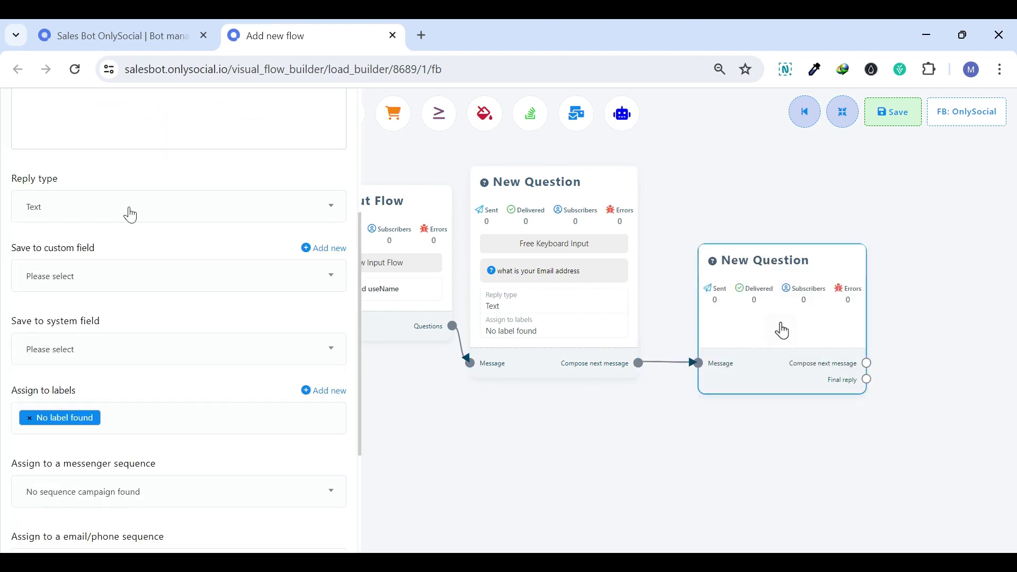
Add a custom field named UserName for the user name question.
scroll(130, 213, "up", 1)
left_click(324, 328)
left_click(153, 434)
type("UserName")
scroll(136, 421, "down", 3)
left_click(185, 327)
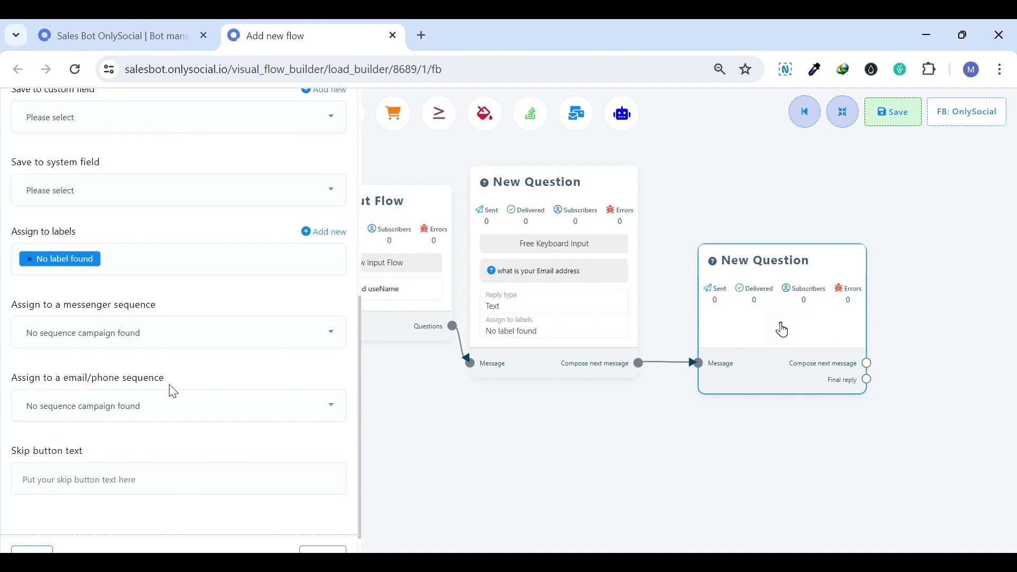
Attach a Text block as the user name question's final reply and enter a message starting "thank you for given us the".
left_click_drag(772, 377, 818, 322)
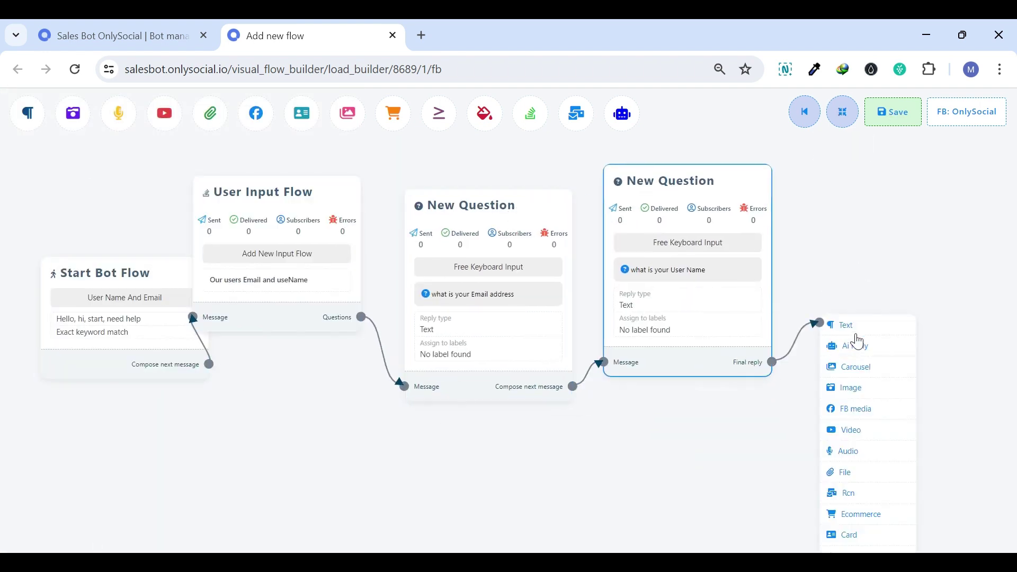
left_click(848, 326)
left_click_drag(895, 286, 602, 225)
double_click(618, 357)
left_click(178, 249)
type("thank you for gi")
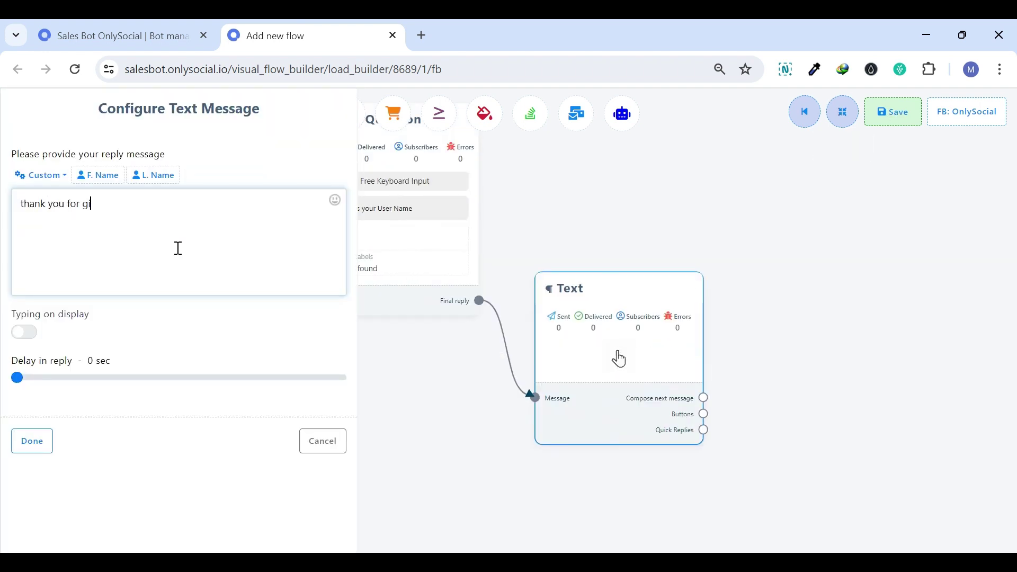
type("ven us the")
type("s your Email address")
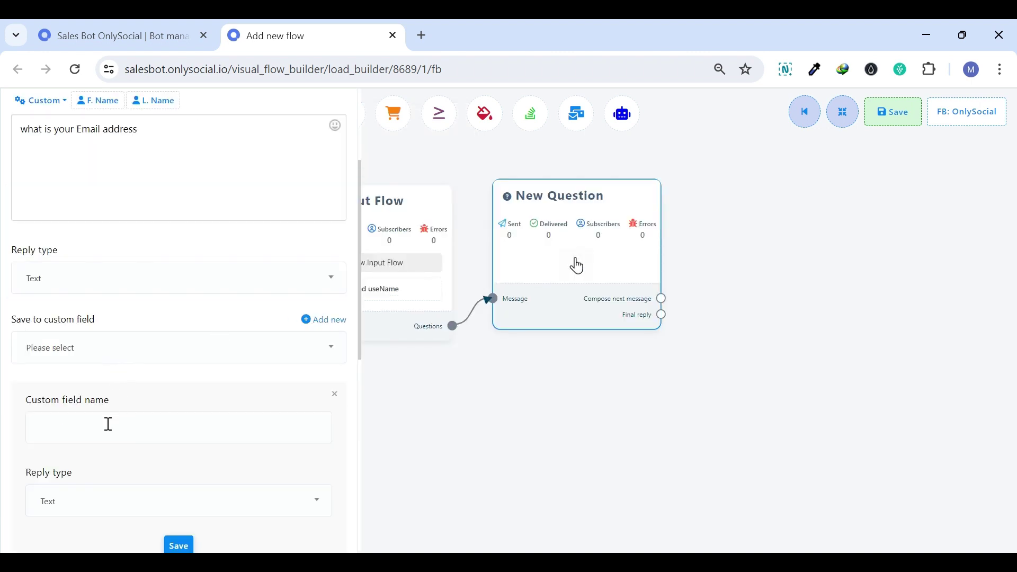
Name the email question's new custom field User Email, keep its reply type as Text and save it.
left_click(108, 425)
left_click(142, 502)
scroll(152, 388, "down", 3)
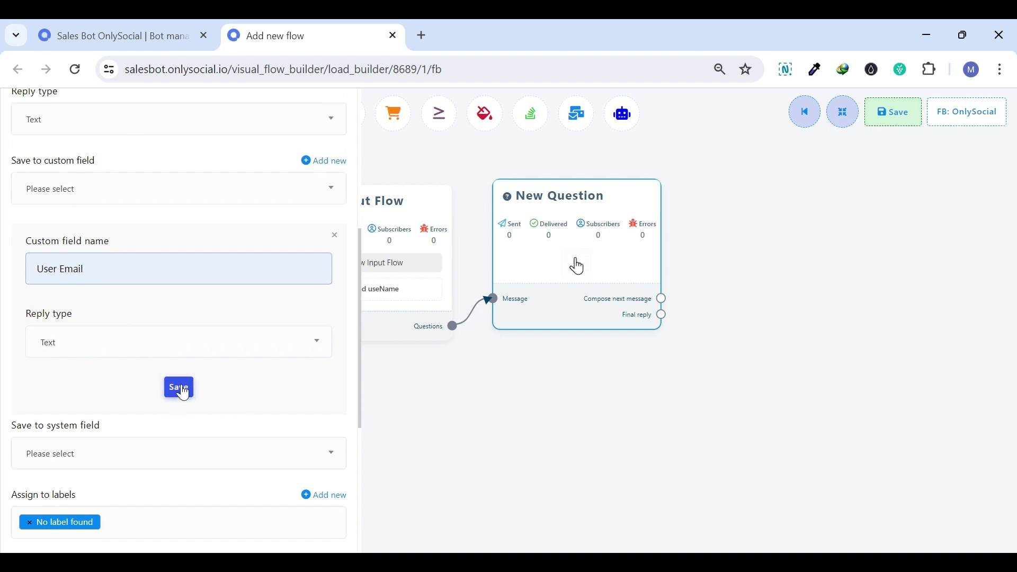
scroll(127, 385, "down", 2)
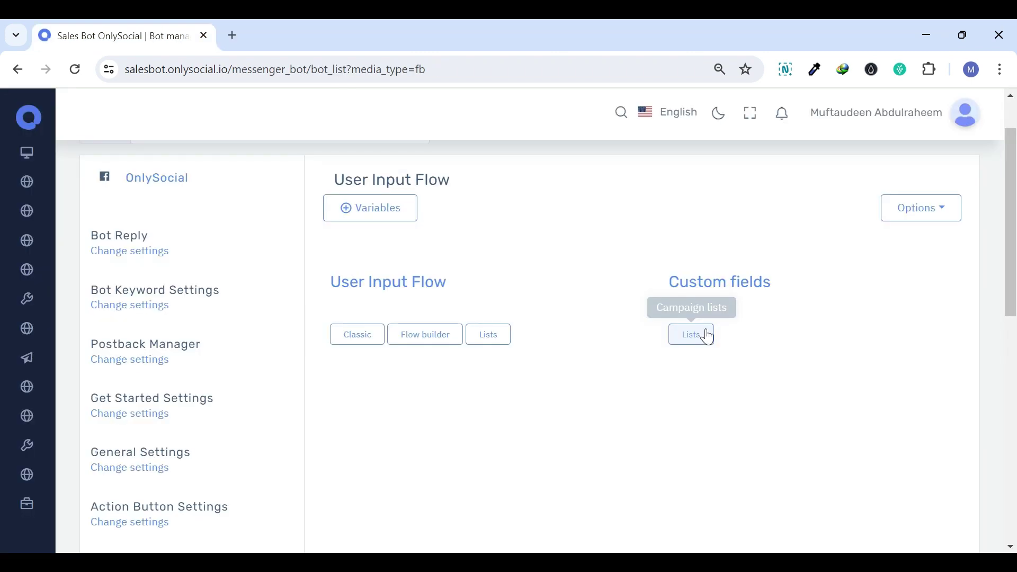
Open the custom fields list and review the User Email and UserName entries.
left_click(708, 336)
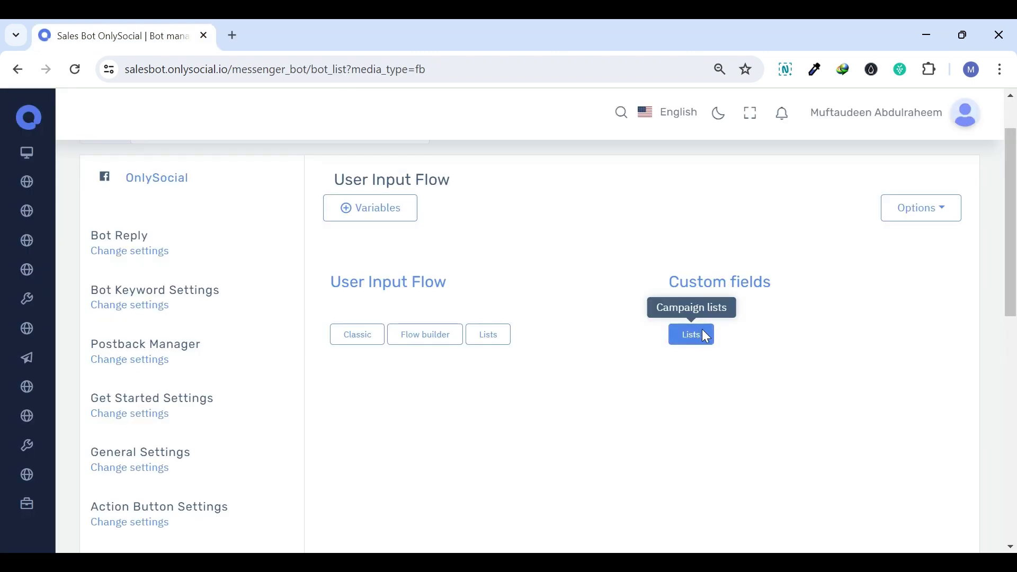
scroll(423, 320, "down", 2)
scroll(448, 344, "down", 4)
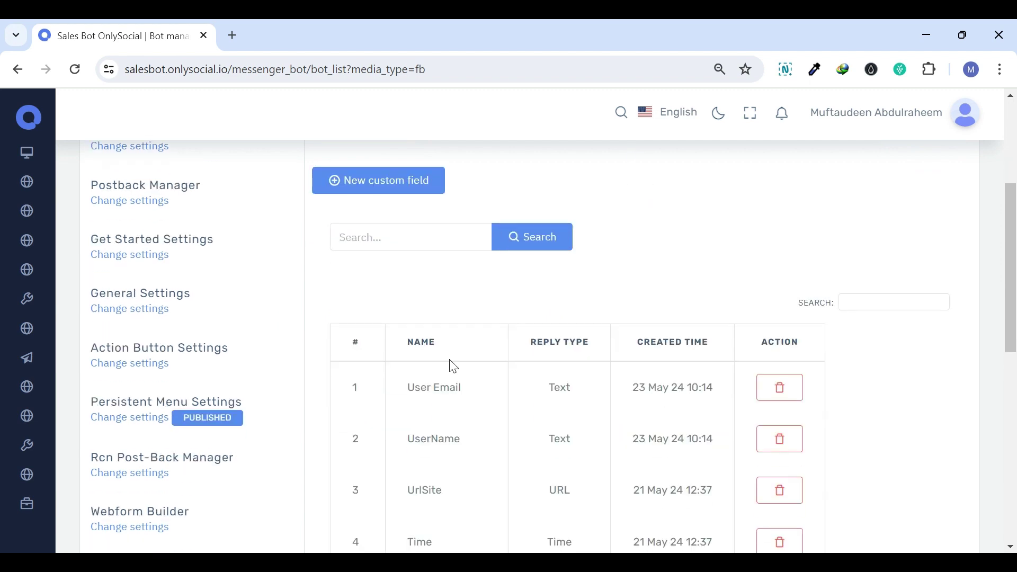
left_click_drag(475, 243, 408, 241)
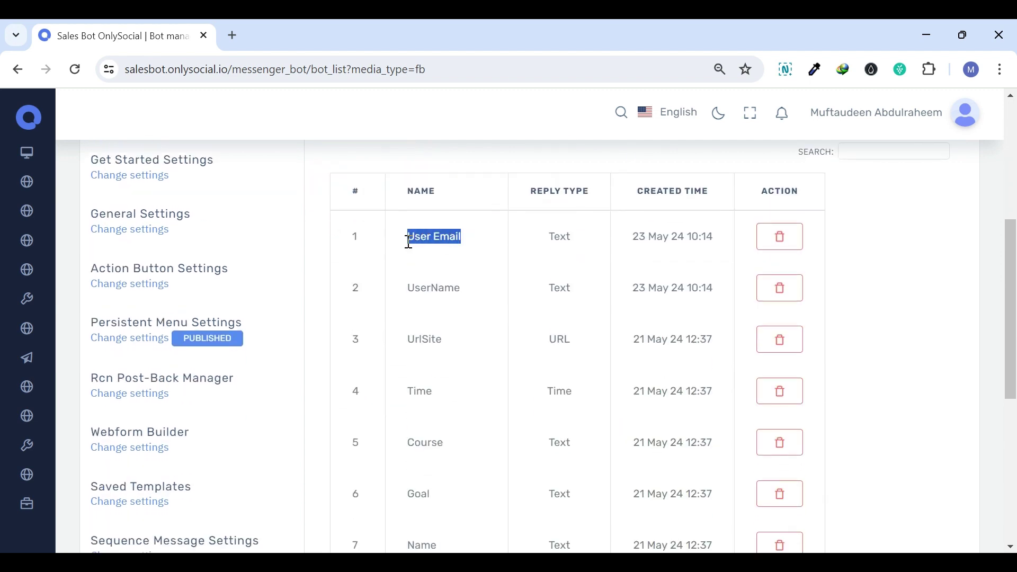
left_click(457, 237)
mouse_move(475, 294)
left_mouse_down()
mouse_move(409, 288)
mouse_move(475, 286)
left_mouse_up()
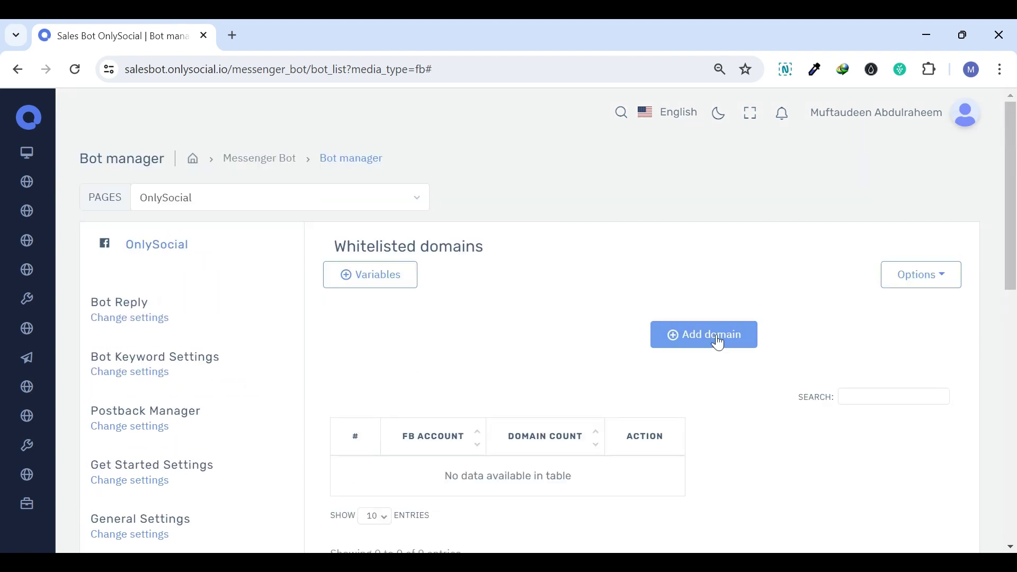
left_click(719, 341)
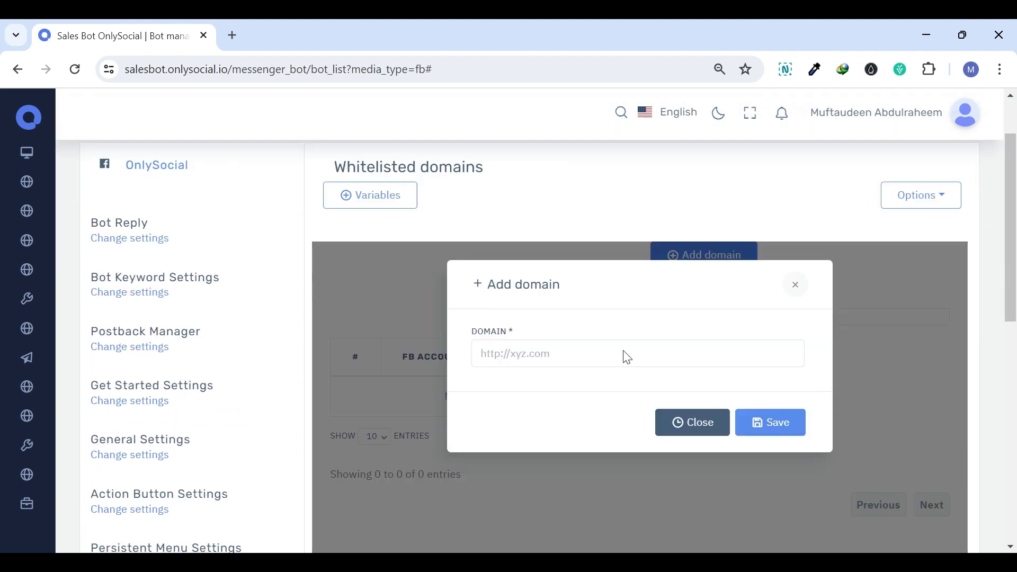
left_click(628, 358)
type("https://onlysocial.io")
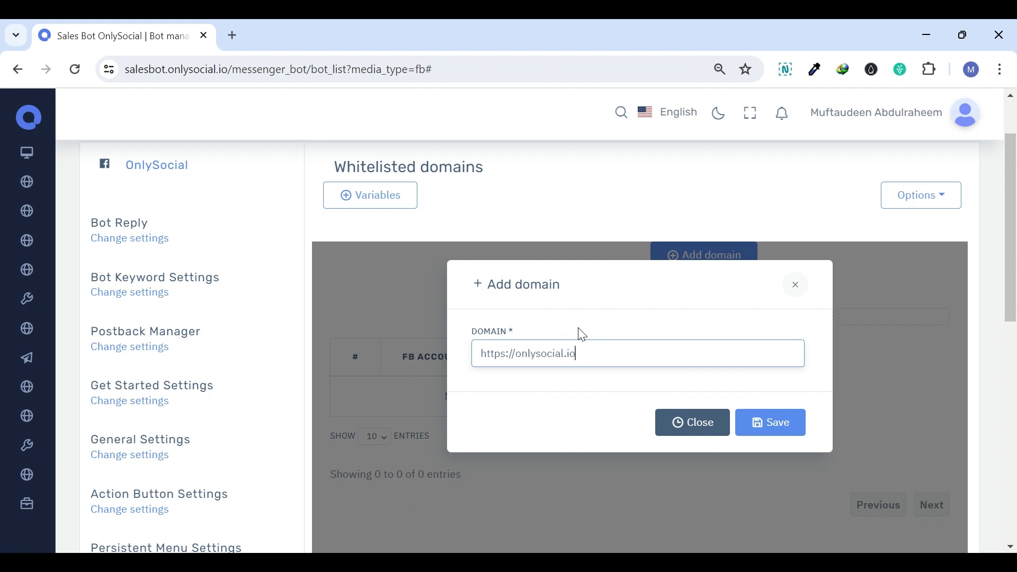
left_click(775, 423)
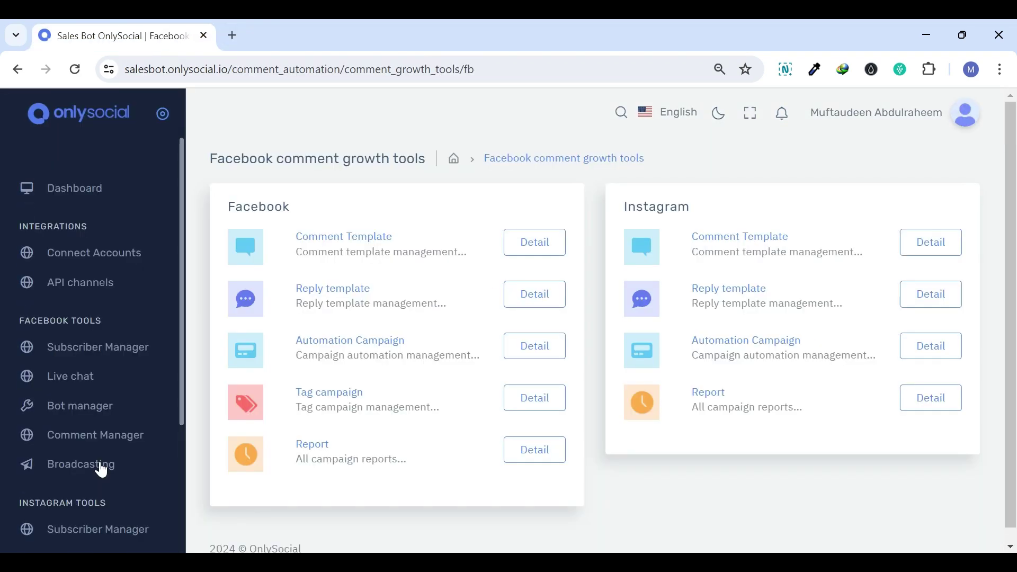
Open the Comment Manager and look over the Facebook comment growth tools.
left_click(84, 437)
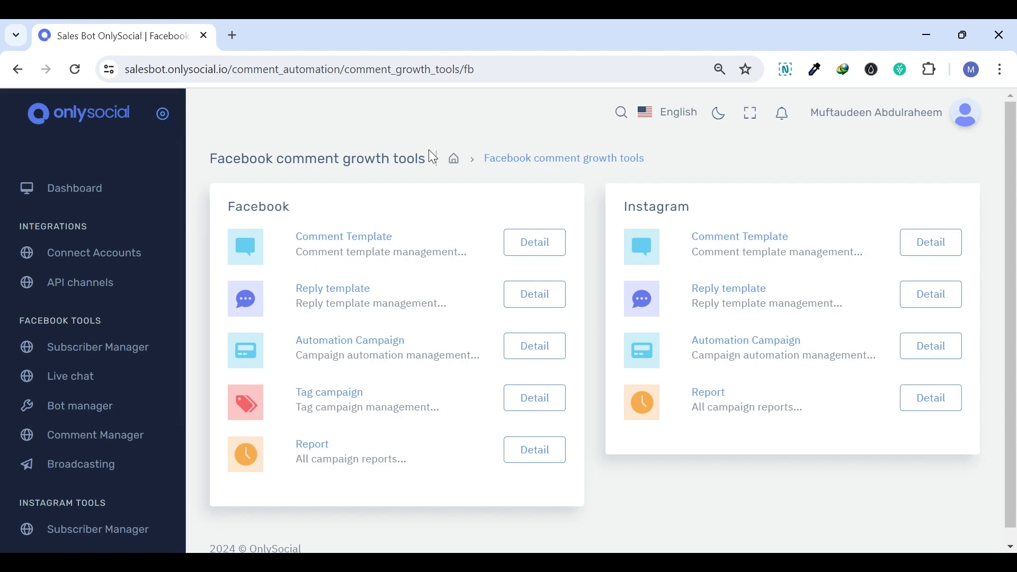
left_click_drag(428, 155, 209, 159)
left_click(330, 125)
left_click_drag(433, 155, 214, 164)
left_click(334, 130)
scroll(429, 306, "down", 1)
scroll(429, 306, "up", 1)
left_click_drag(426, 159, 233, 158)
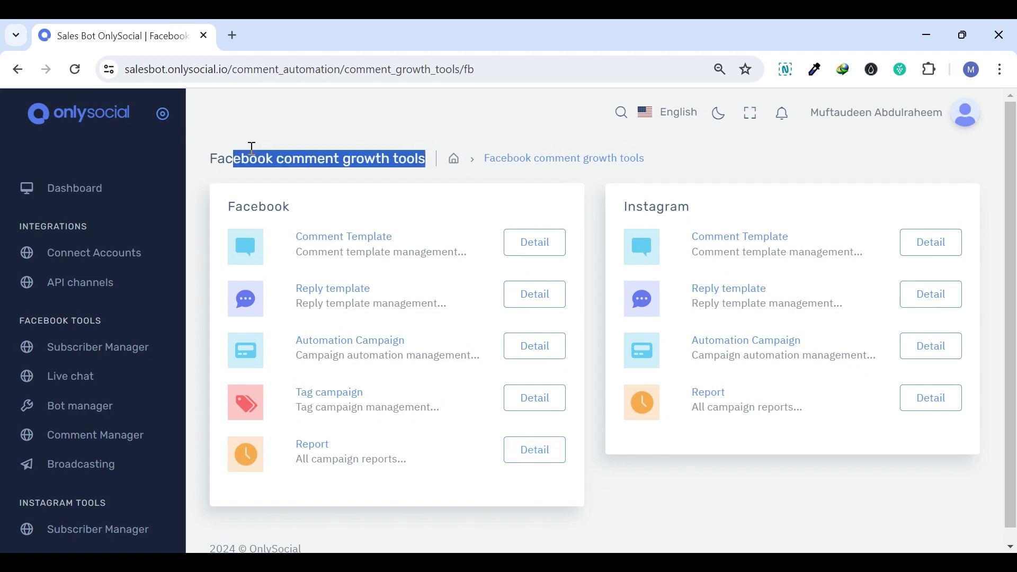
left_click(351, 150)
left_click_drag(428, 158, 217, 164)
left_click(332, 130)
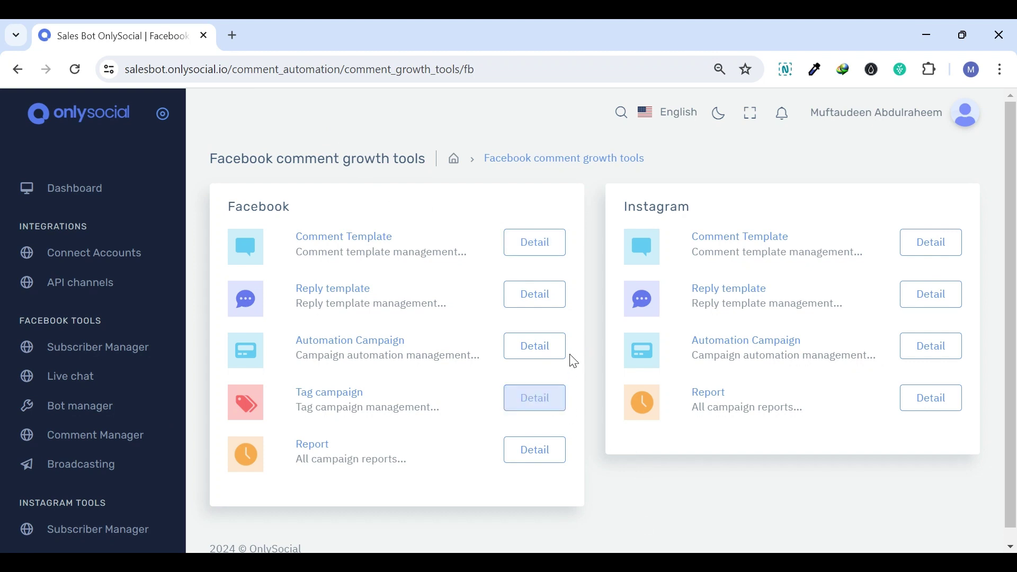
Create and save a Facebook comment template named "customers question" with an auto comment starting "we have received all your questions and we will get back to you".
left_click(545, 244)
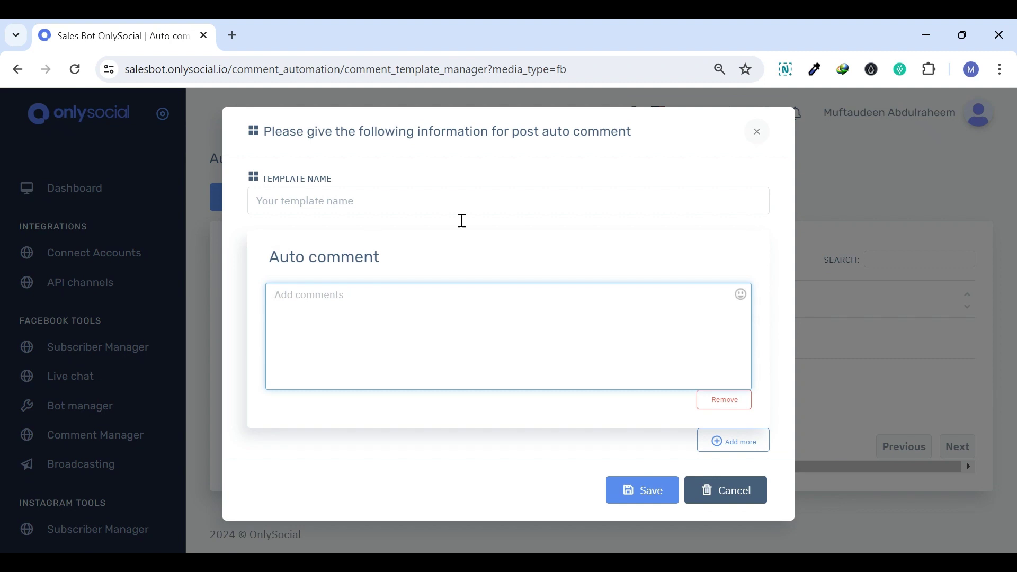
left_click(316, 201)
type("customers q")
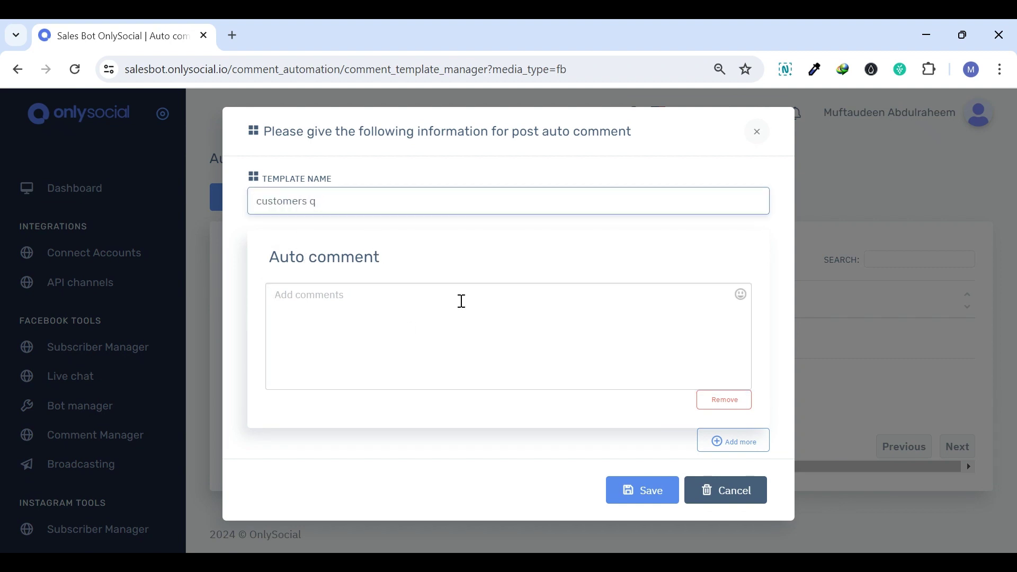
type("uestion")
left_click(374, 321)
type("w")
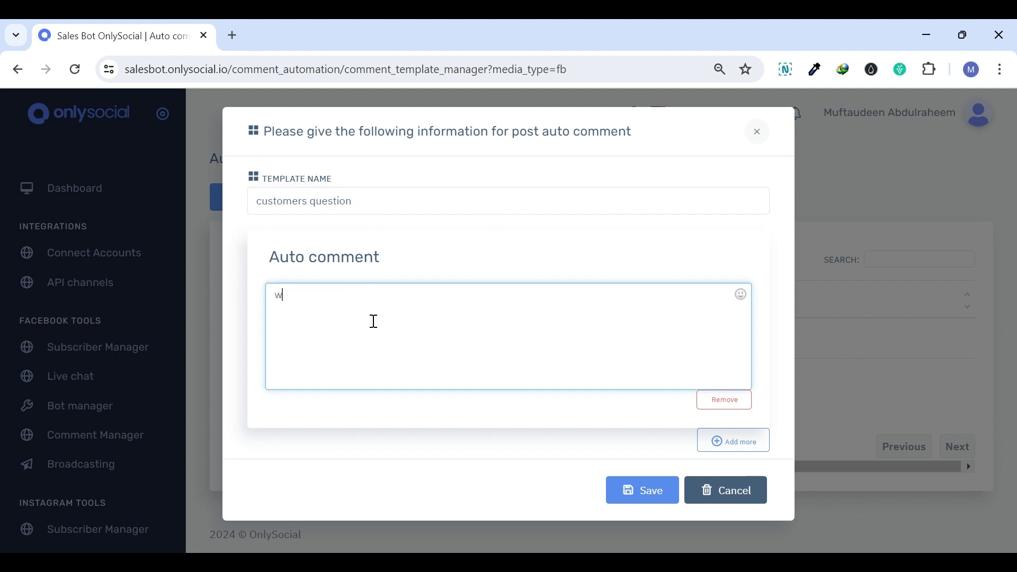
type("e have received all your questions and we will get back to you soon")
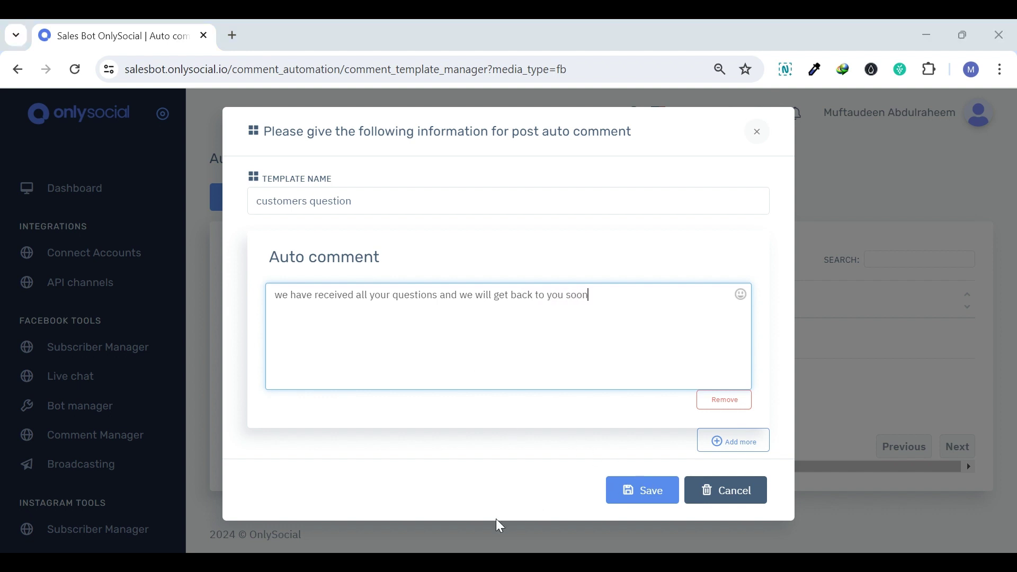
left_click(650, 490)
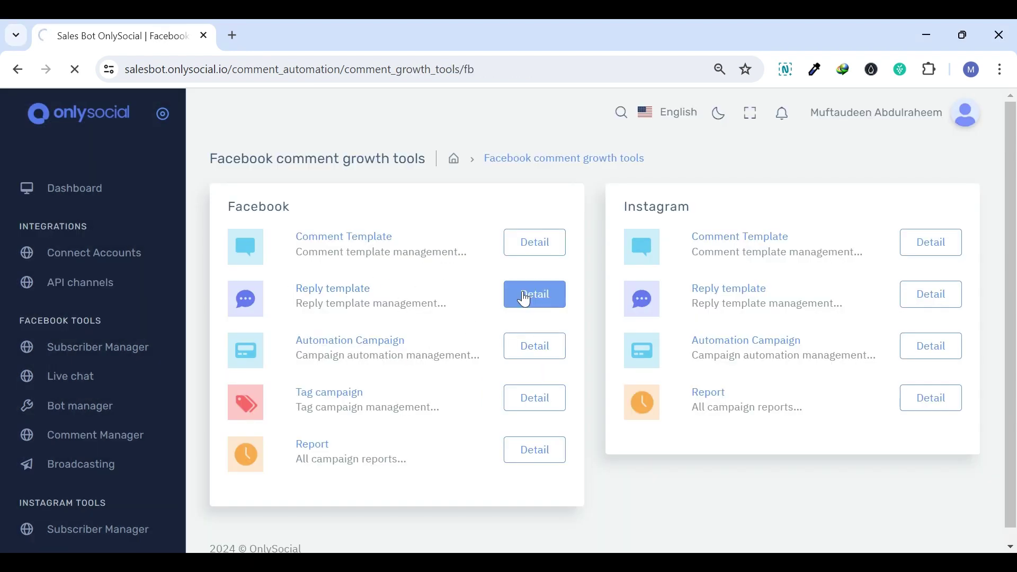
Start a new reply template for the TheHub NG page, with offensive comments hidden and the SalesBot keywords message template for private replies.
left_click(527, 295)
left_click(312, 207)
left_click(583, 197)
left_click(448, 295)
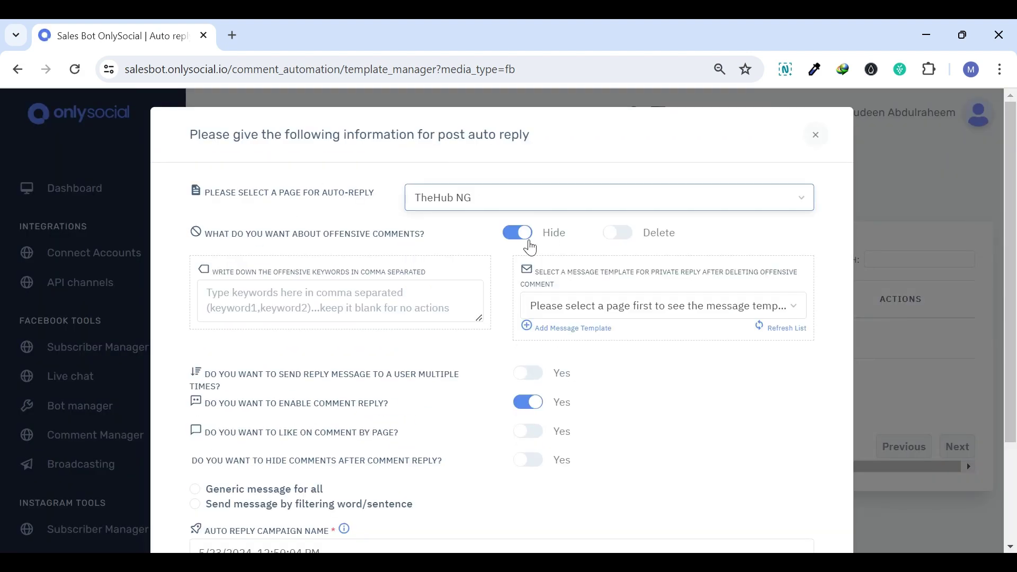
scroll(613, 265, "down", 1)
left_click(613, 233)
left_click(620, 302)
scroll(359, 288, "up", 1)
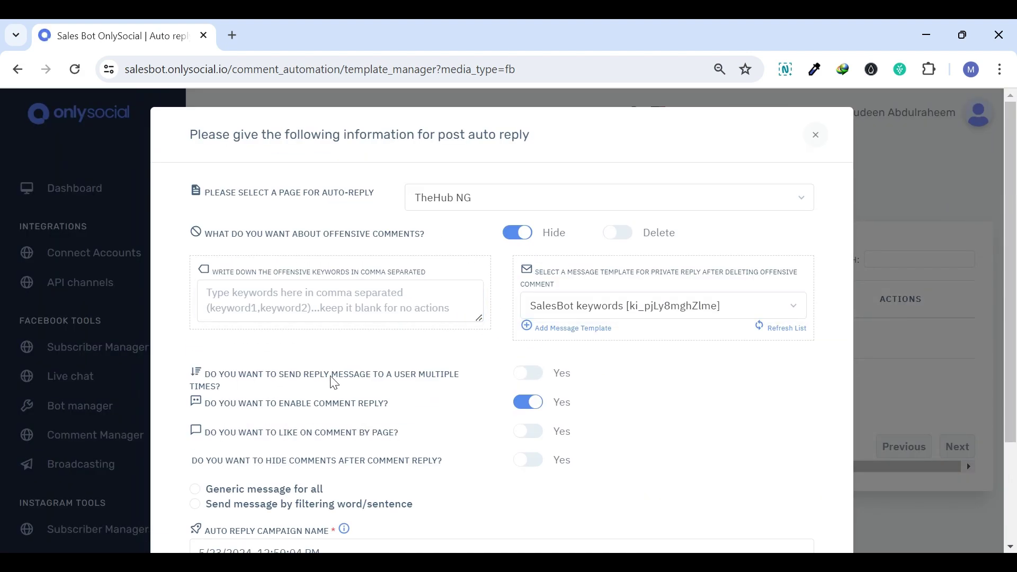
Allow reply messages to be sent to a user multiple times and choose Generic message for all.
left_click(529, 373)
scroll(371, 366, "down", 1)
left_click(195, 409)
Enter the comment reply "thank you for patience, we will get back to you soon" and check the image URL and private reply template fields.
scroll(441, 297, "down", 3)
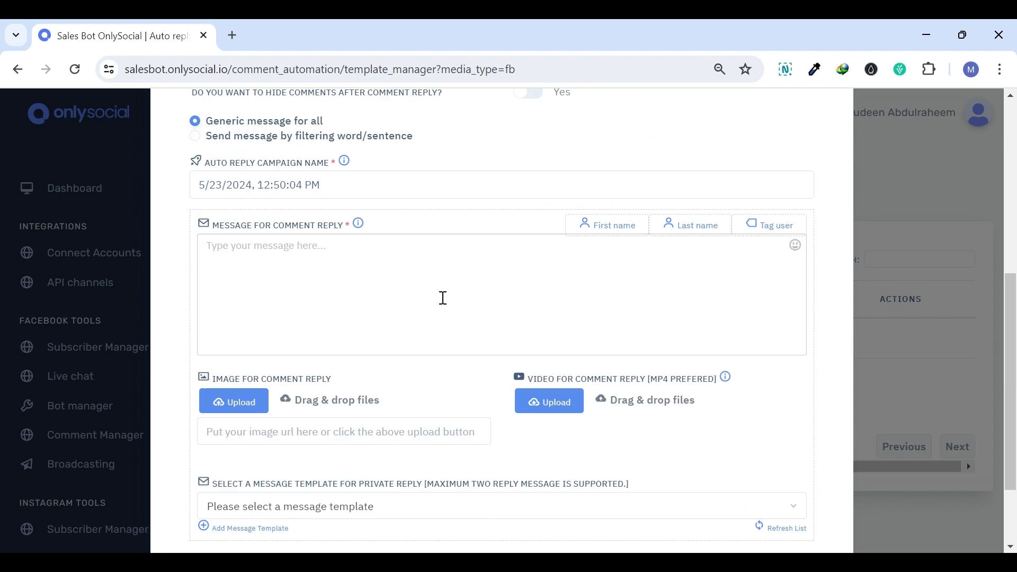
left_click(304, 358)
type("th")
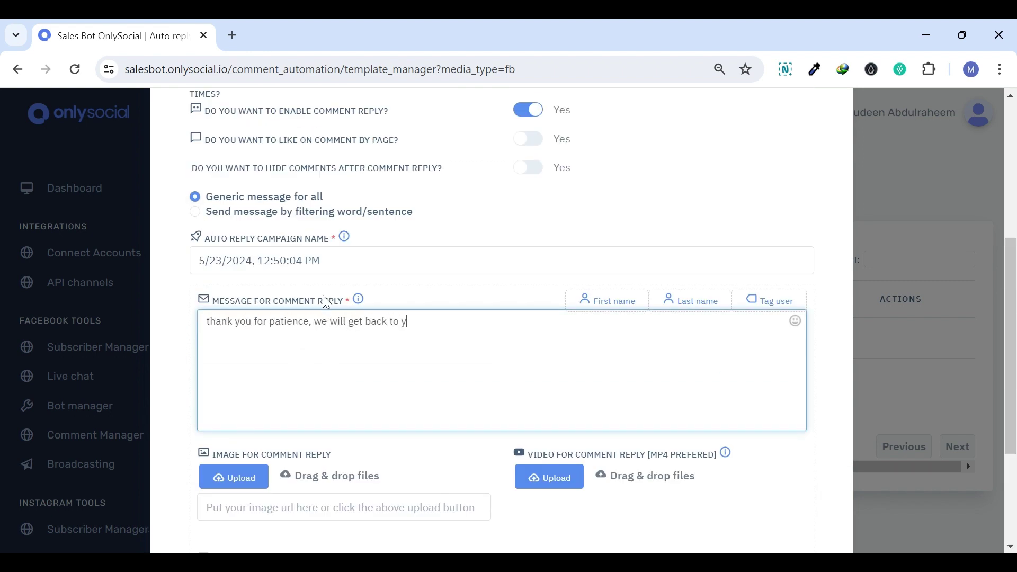
scroll(326, 302, "down", 4)
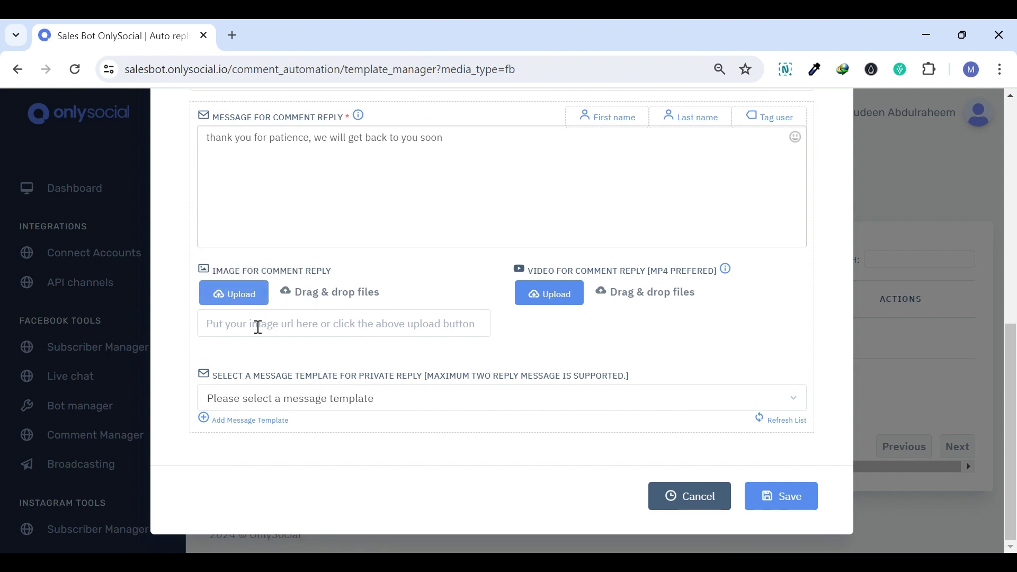
left_click(257, 324)
left_click(410, 397)
left_click(406, 177)
scroll(517, 336, "up", 10)
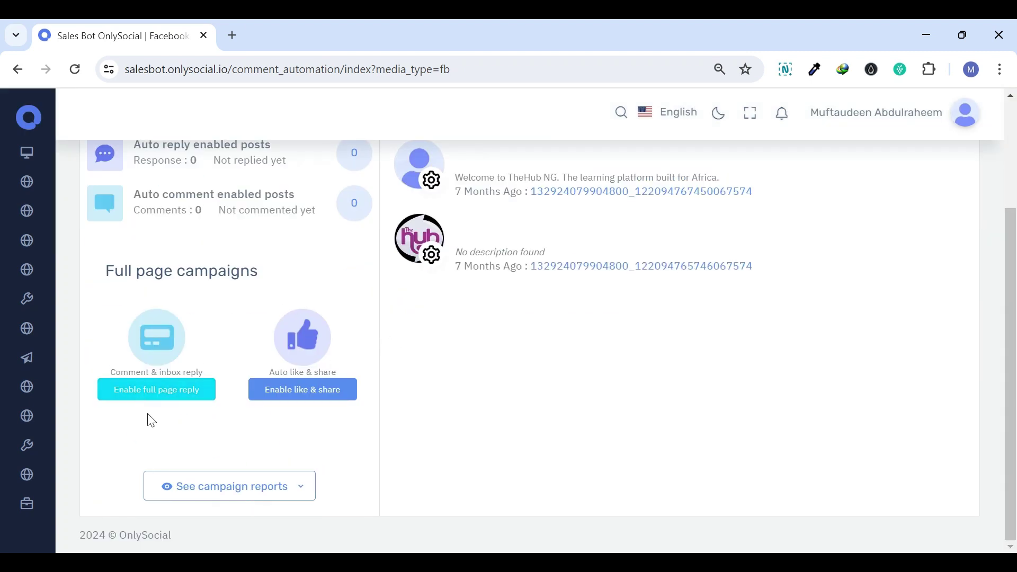
Open TheHub NG's full page reply settings and examine the campaign name and AI training data fields under Automated reply by ai.
scroll(469, 374, "down", 2)
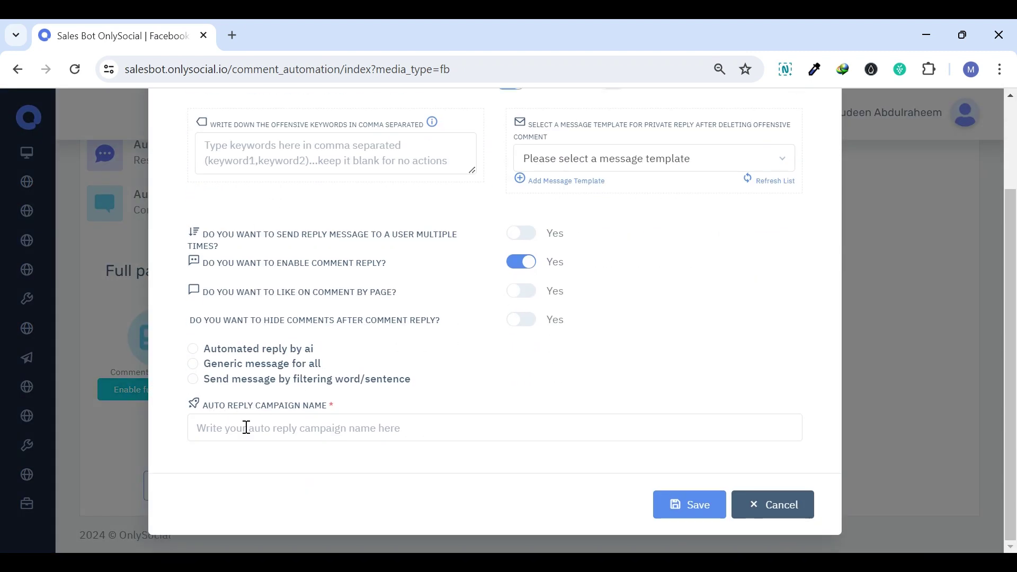
left_click(193, 348)
left_click(273, 428)
Compare the Generic message for all and Send message by filtering word/sentence options, and close the full page reply settings.
scroll(276, 382, "down", 4)
left_click(284, 317)
scroll(284, 317, "up", 4)
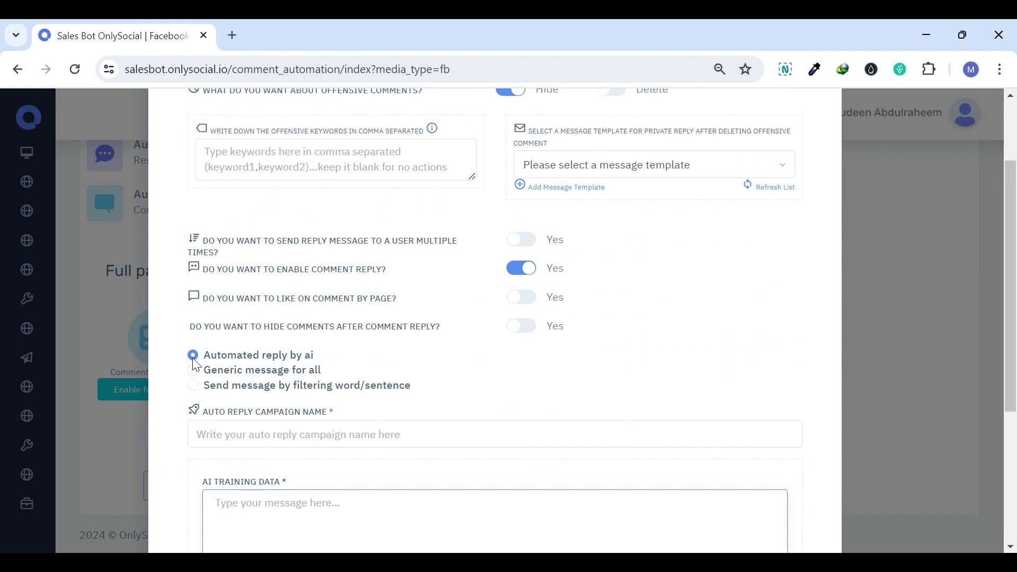
left_click(193, 368)
scroll(296, 377, "down", 5)
scroll(316, 404, "up", 5)
left_click(207, 386)
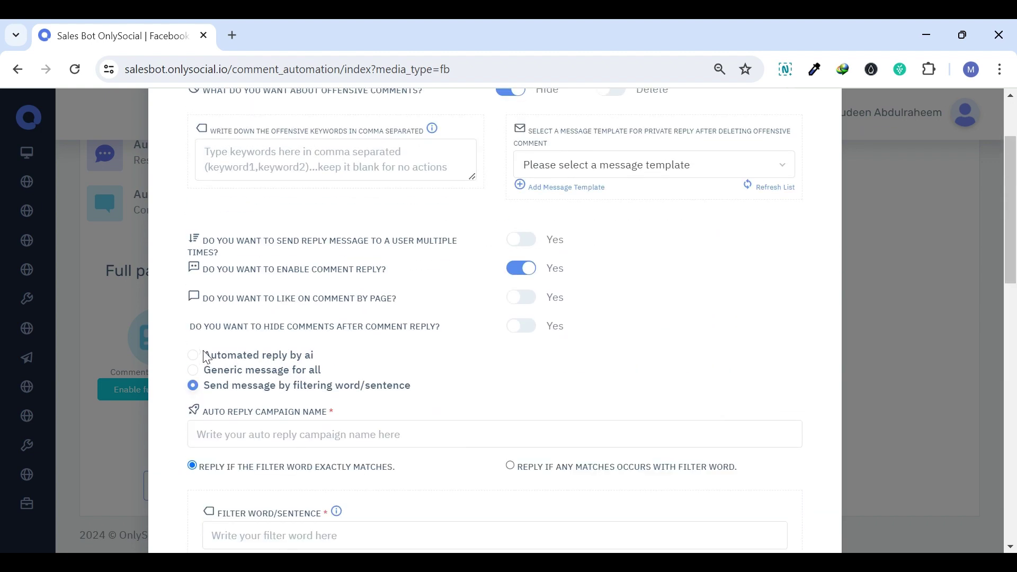
left_click(207, 370)
scroll(521, 256, "up", 3)
left_click(804, 135)
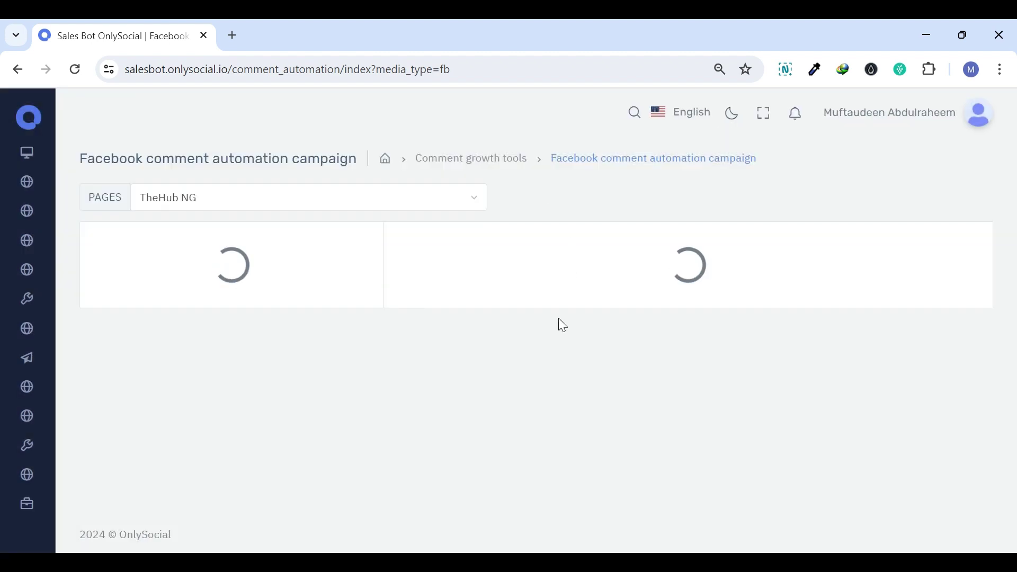
Open the full page auto like and share settings and preview the auto share and auto like options, leaving both disabled.
left_click(318, 388)
left_click(502, 211)
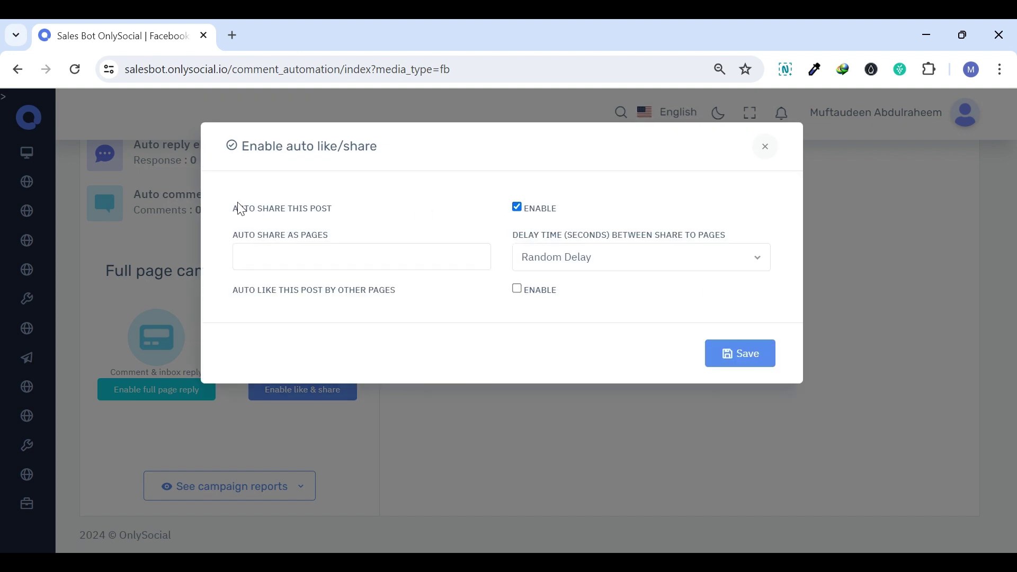
left_click(499, 215)
left_click(545, 236)
left_click(547, 236)
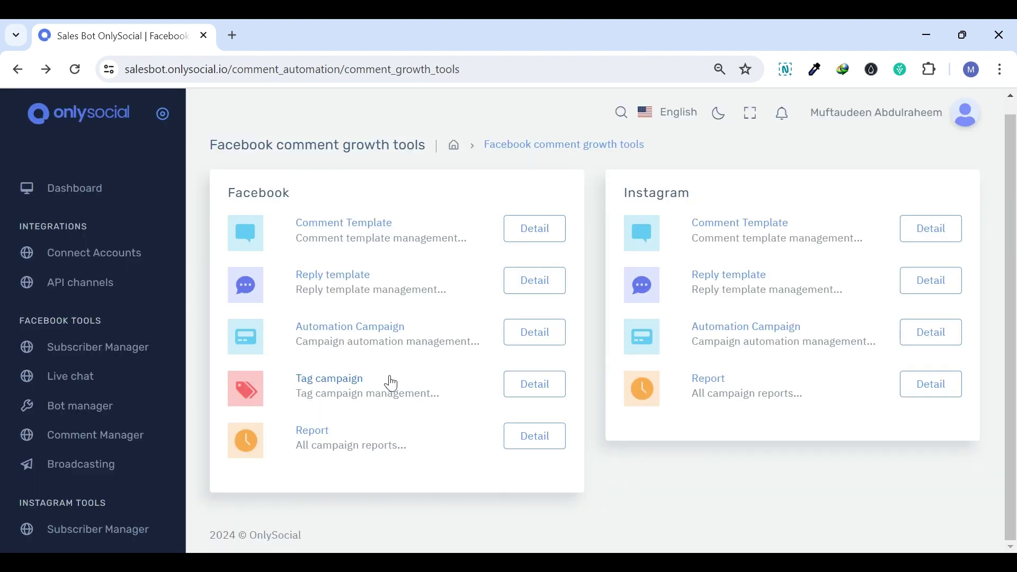
View the Facebook Tag campaign list and return to the comment growth tools.
left_click_drag(296, 381, 381, 395)
left_click(429, 390)
left_click_drag(298, 404, 432, 400)
left_click(433, 421)
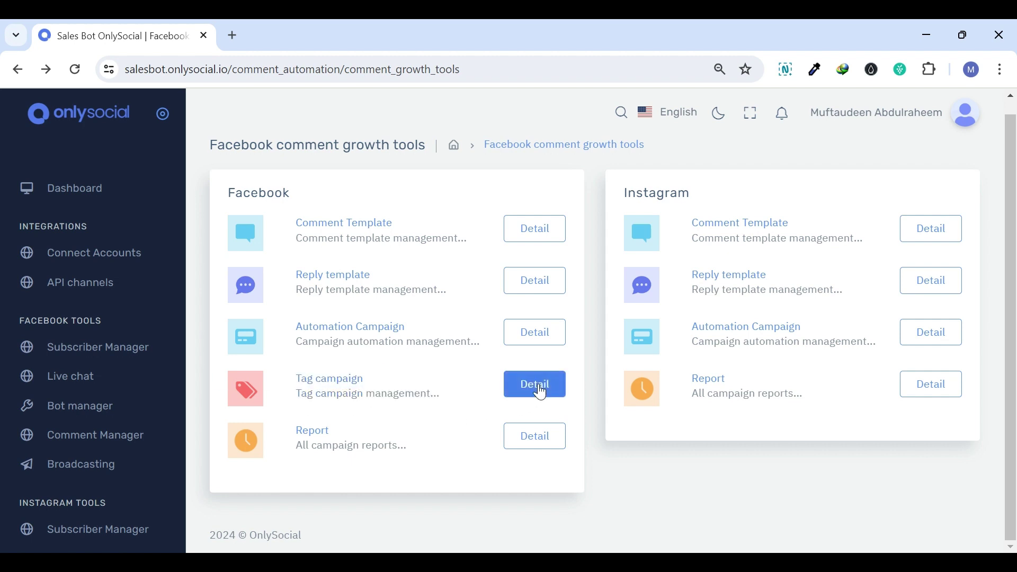
left_click(541, 392)
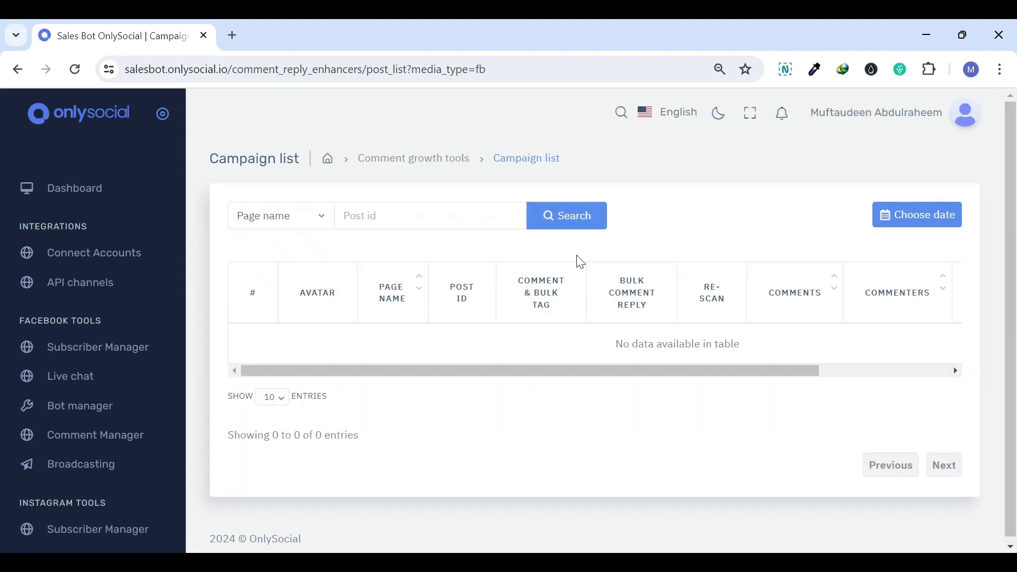
key("alt+Left")
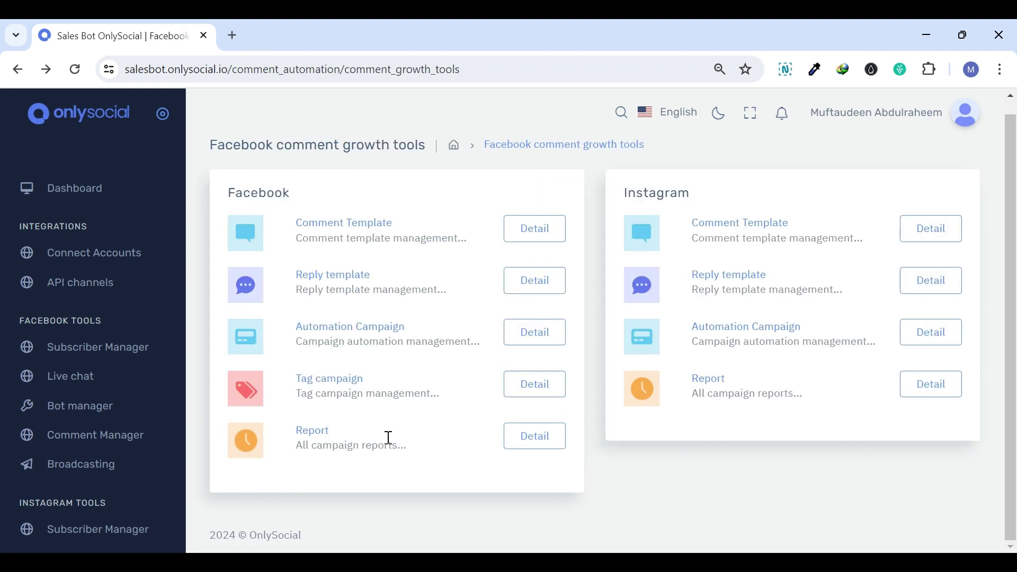
Open the Facebook comment Report section and review the Auto Comment Report and Auto Reply Report cards.
left_click_drag(298, 445, 429, 455)
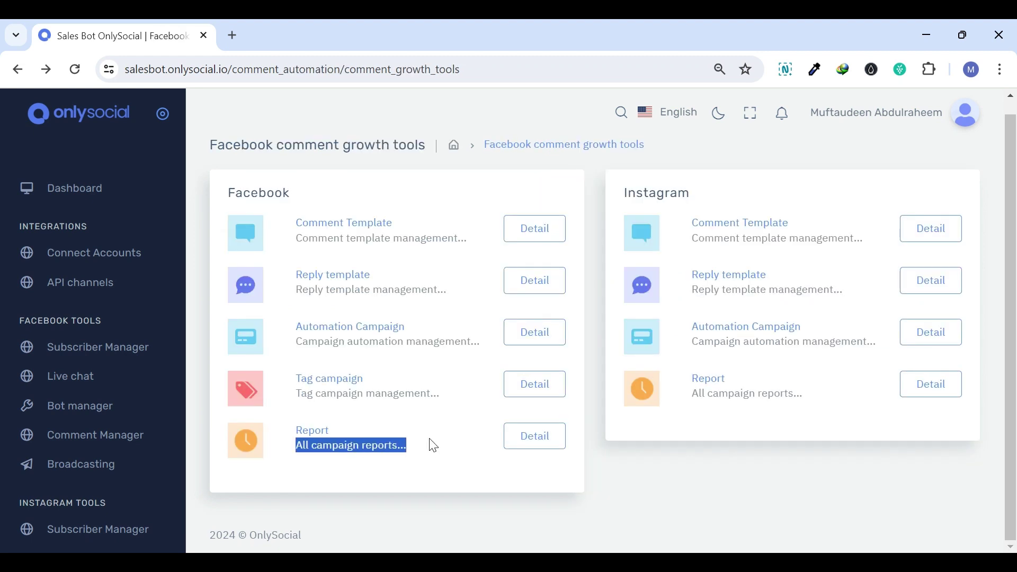
left_click(430, 447)
left_click(540, 442)
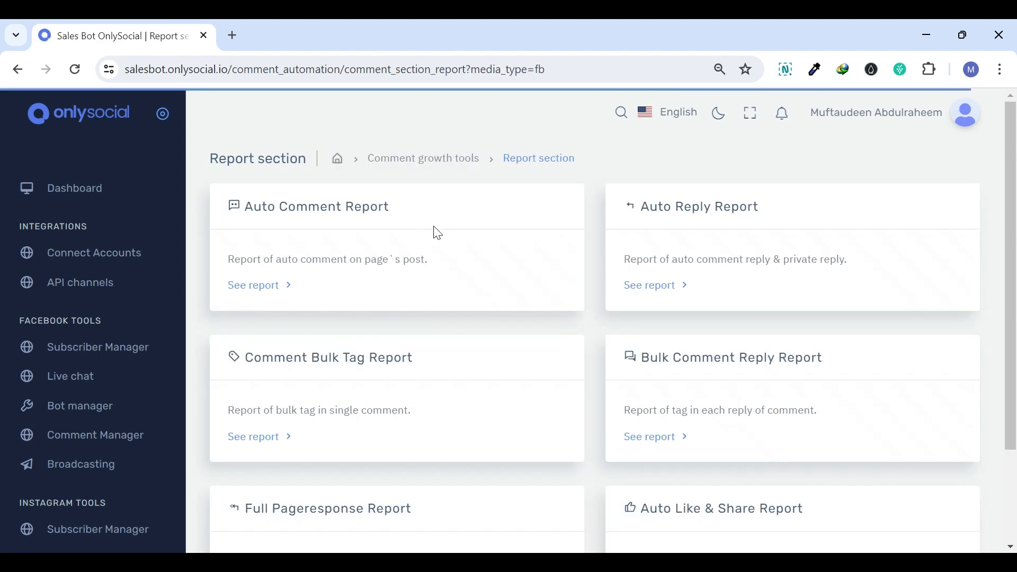
scroll(435, 232, "down", 1)
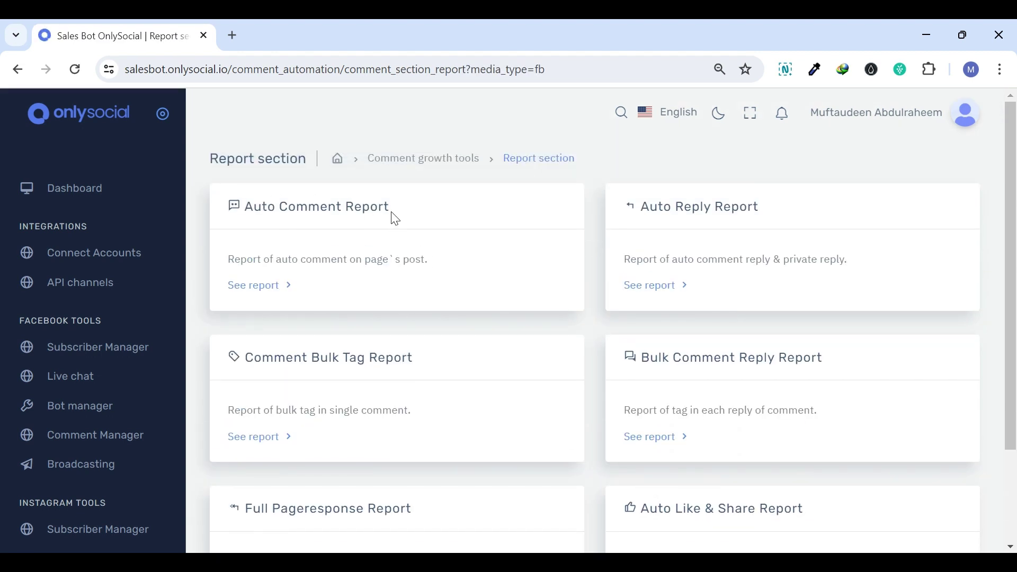
left_click_drag(390, 207, 252, 207)
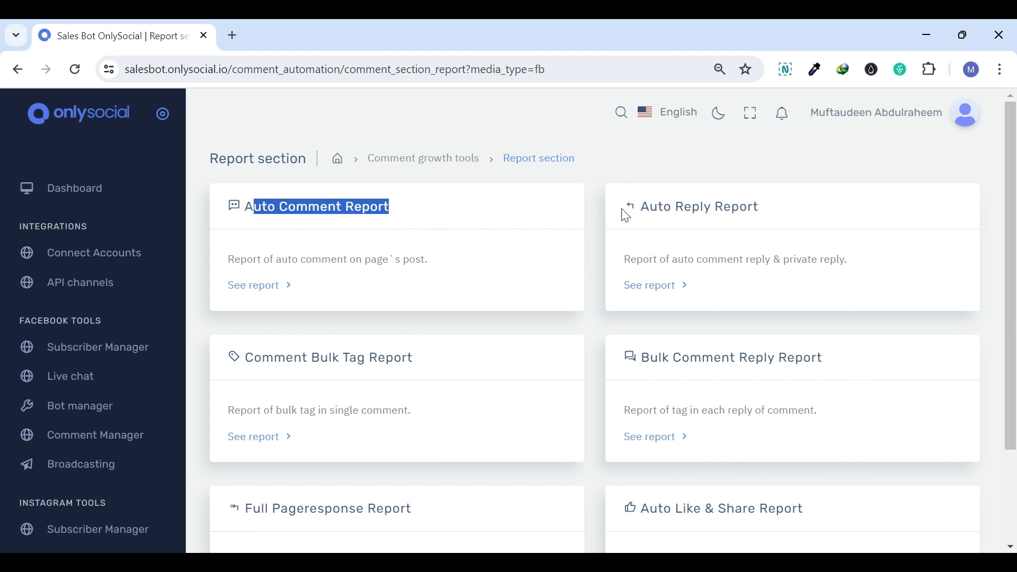
left_click_drag(684, 209, 722, 227)
left_click(456, 291)
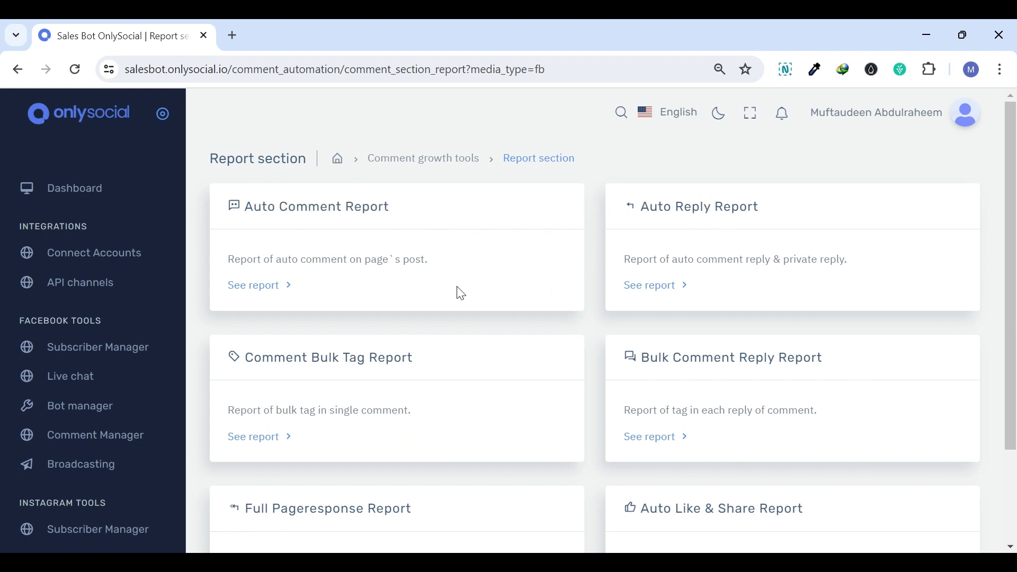
Review the Comment Bulk Tag Report and Bulk Comment Reply Report cards.
scroll(434, 280, "down", 3)
left_click_drag(440, 250, 238, 250)
left_click(249, 261)
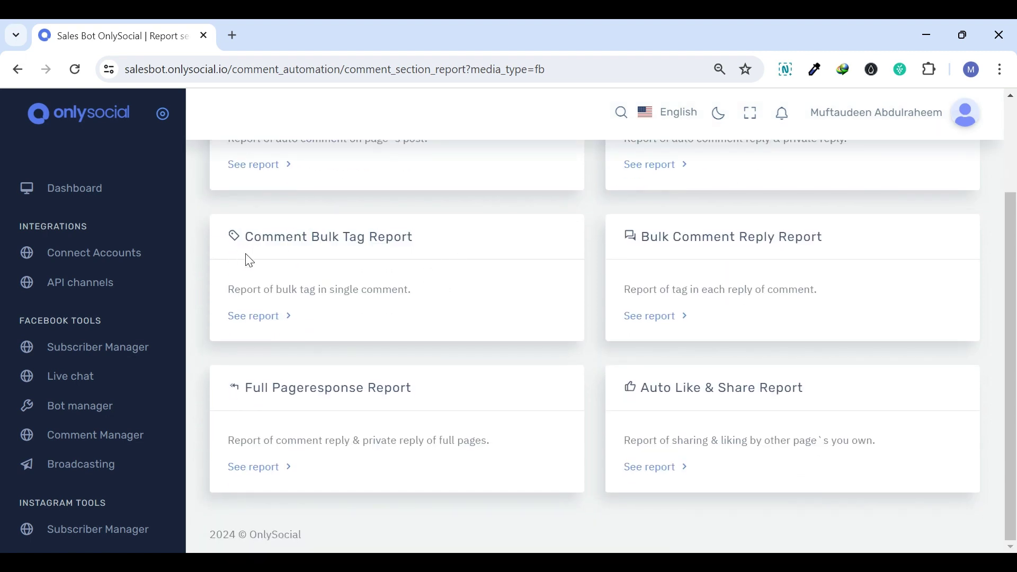
left_click_drag(837, 246, 613, 275)
left_click(470, 321)
scroll(240, 392, "up", 3)
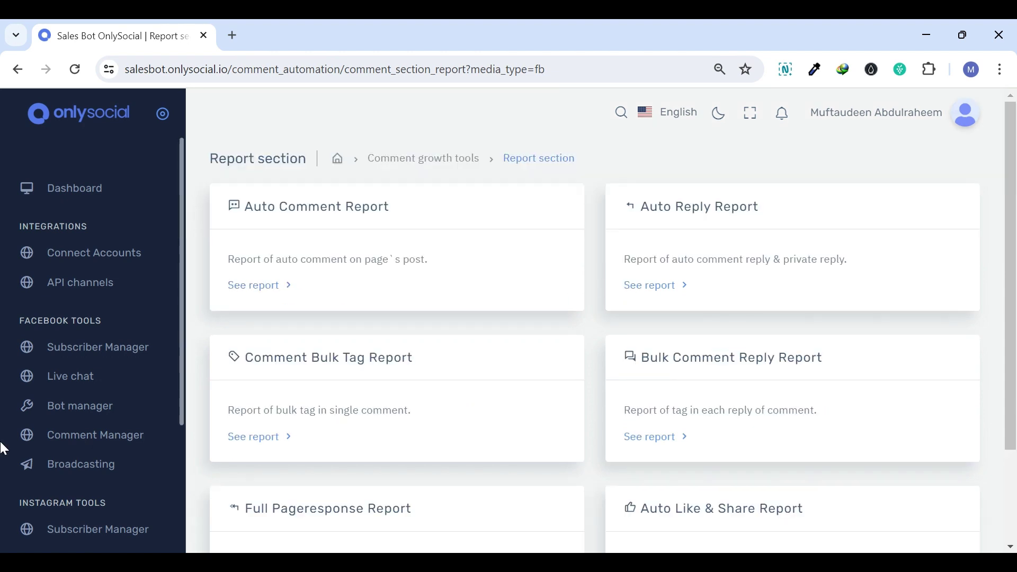
Open Facebook Broadcasting and look through the SMS, email and Sms/email sequence campaigner sections.
left_click(78, 467)
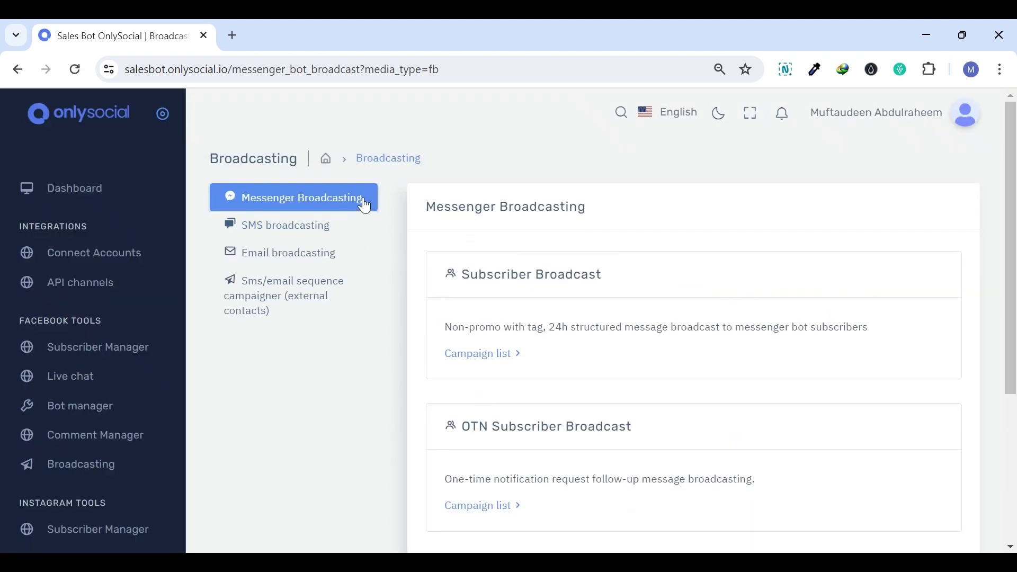
left_click(343, 232)
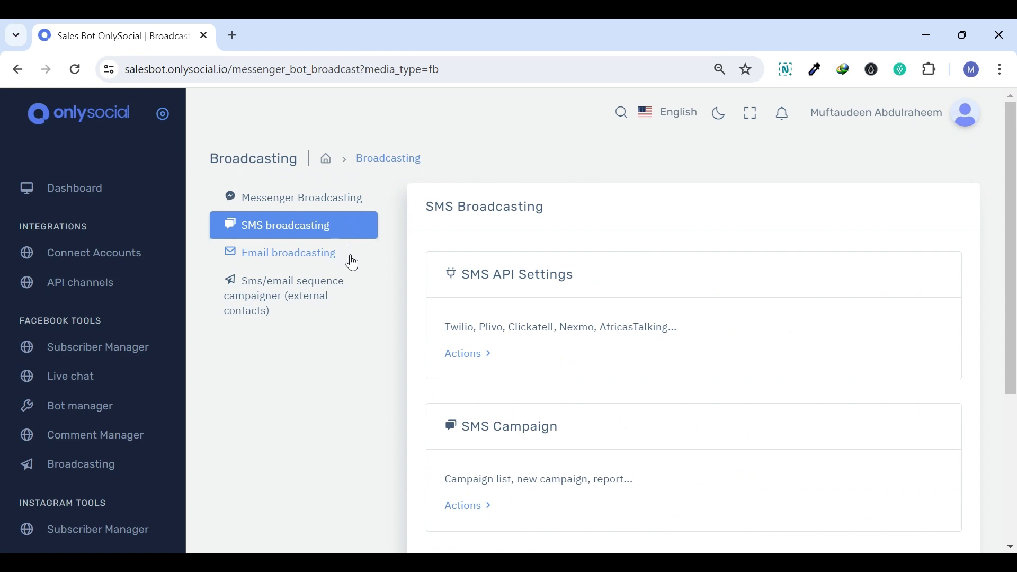
left_click(352, 263)
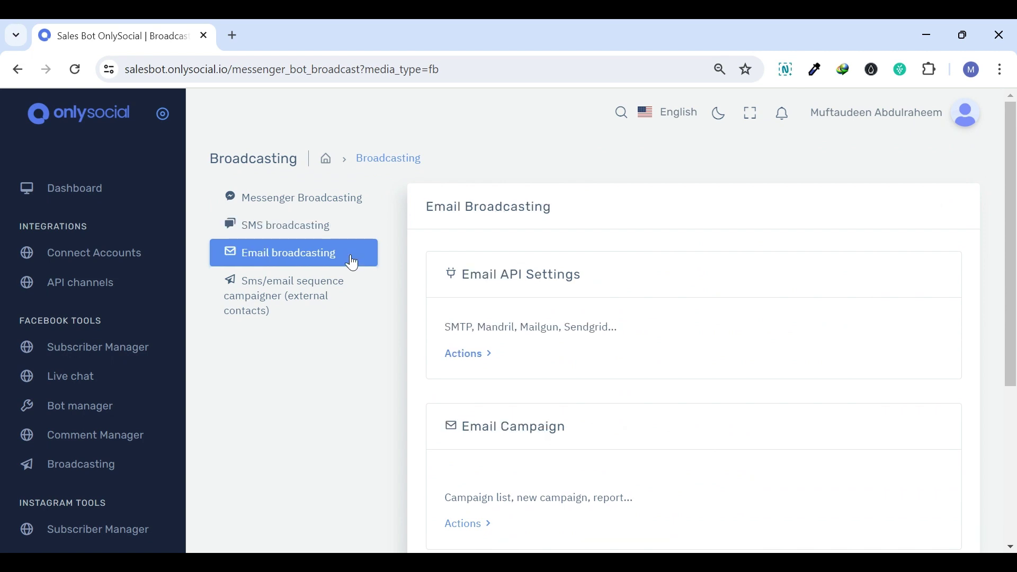
left_click(358, 297)
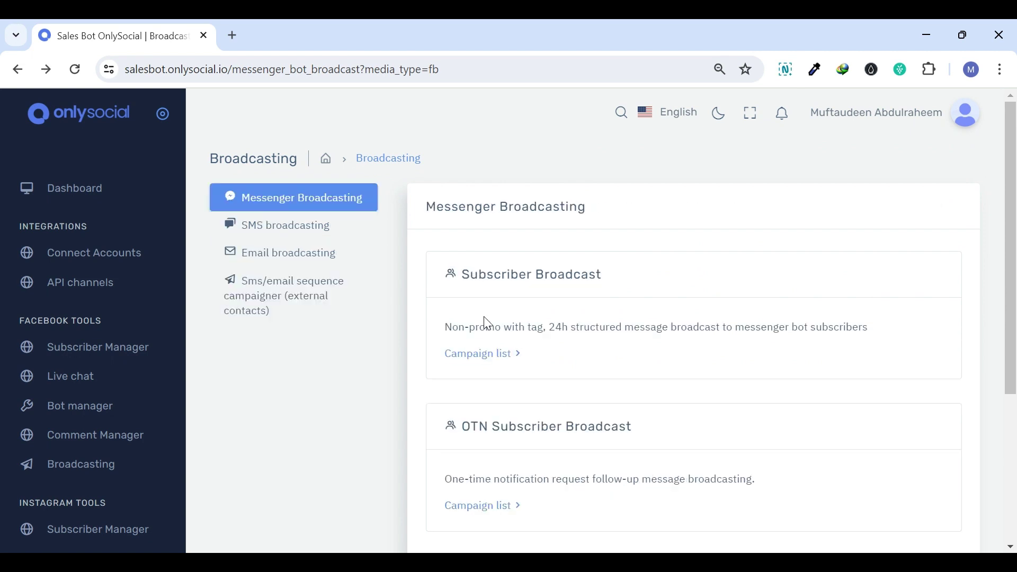
Review the Messenger Broadcasting cards and open a new campaign form from the Subscriber Broadcast campaign list.
scroll(563, 291, "down", 4)
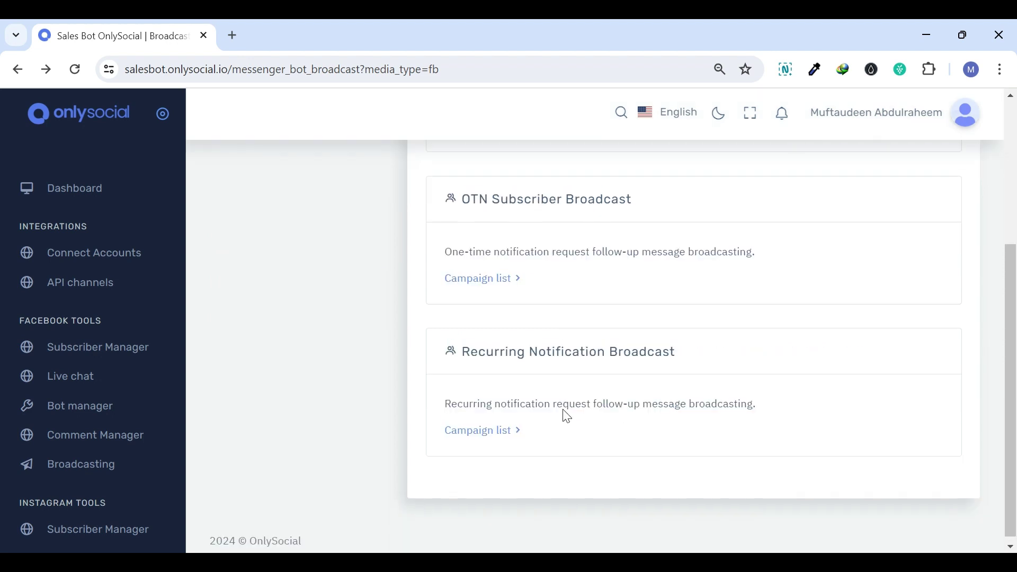
scroll(546, 289, "up", 4)
left_click(488, 359)
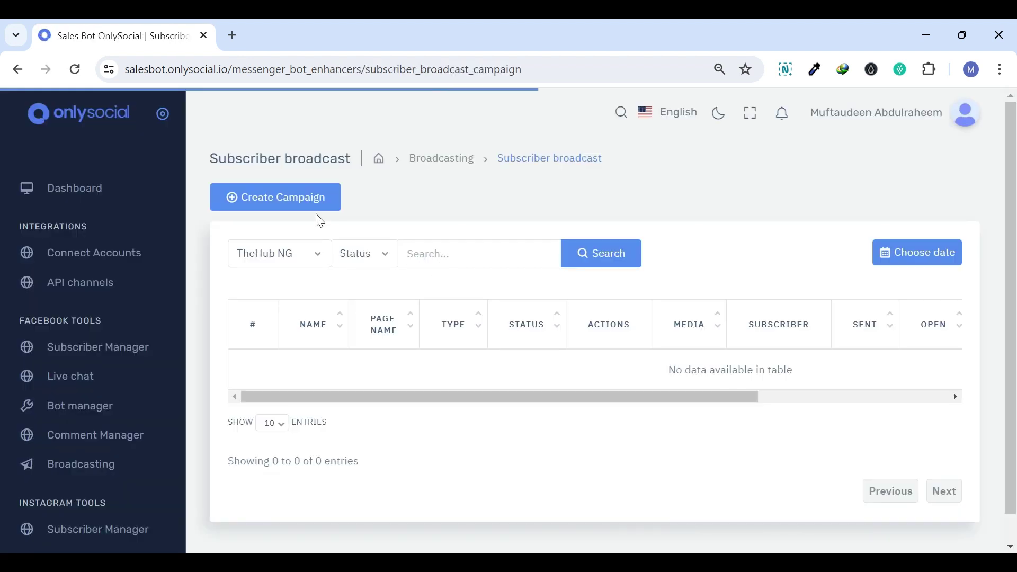
left_click(313, 200)
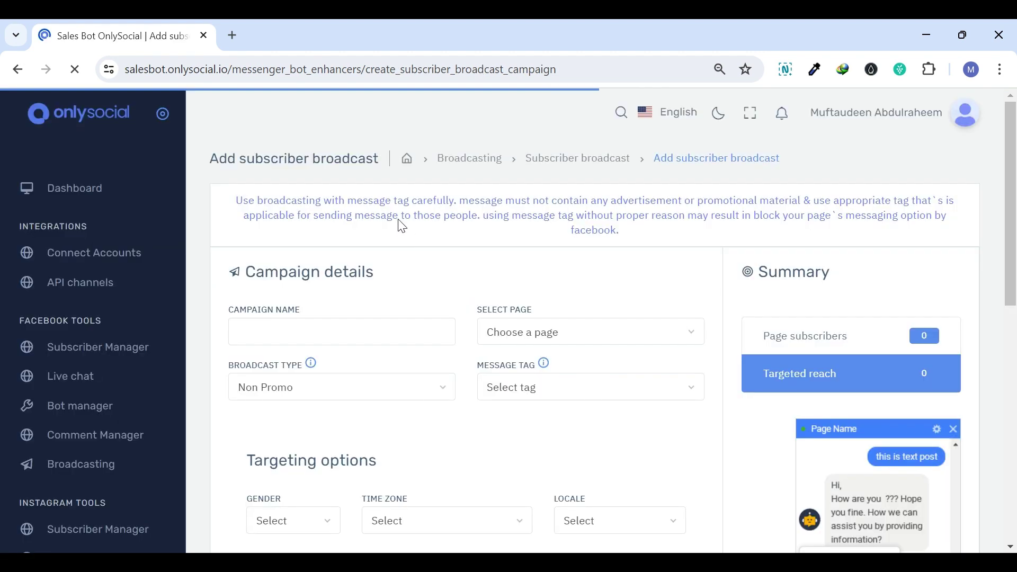
Look through the subscriber broadcast form's campaign details, targeting options and message template, and return to Broadcasting.
left_click(295, 332)
scroll(610, 299, "down", 5)
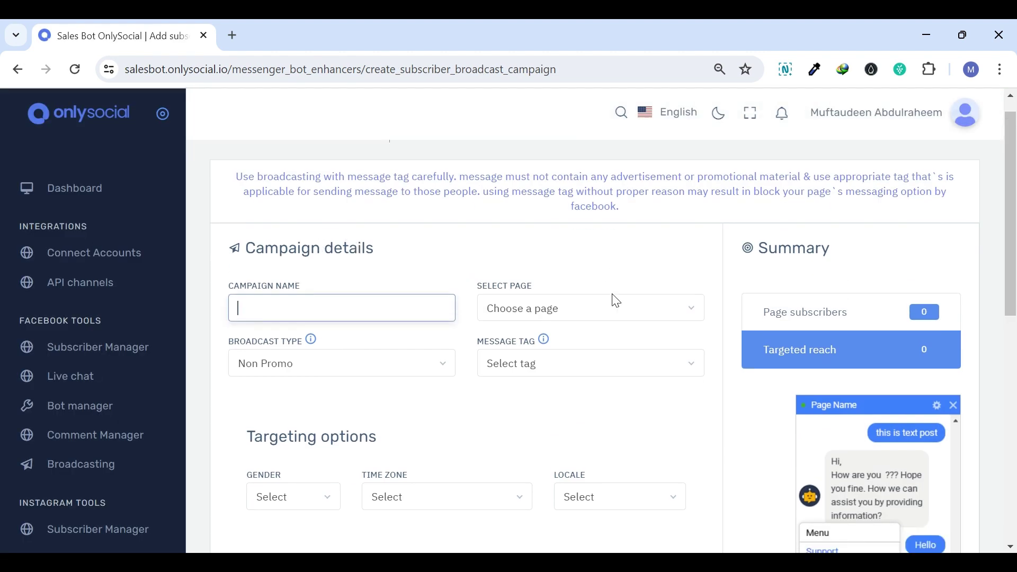
scroll(344, 302, "up", 3)
scroll(329, 308, "down", 6)
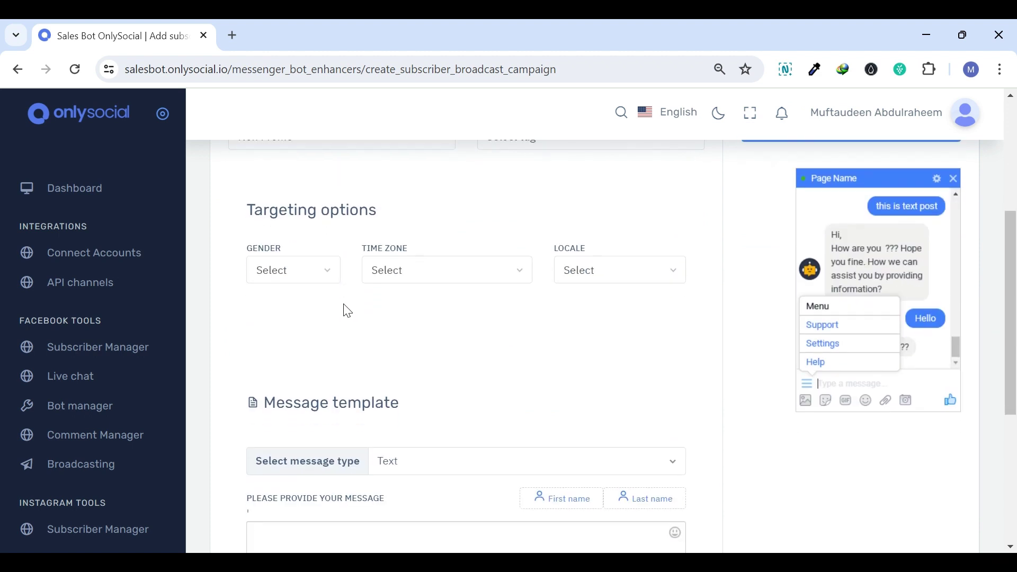
key("alt+Left")
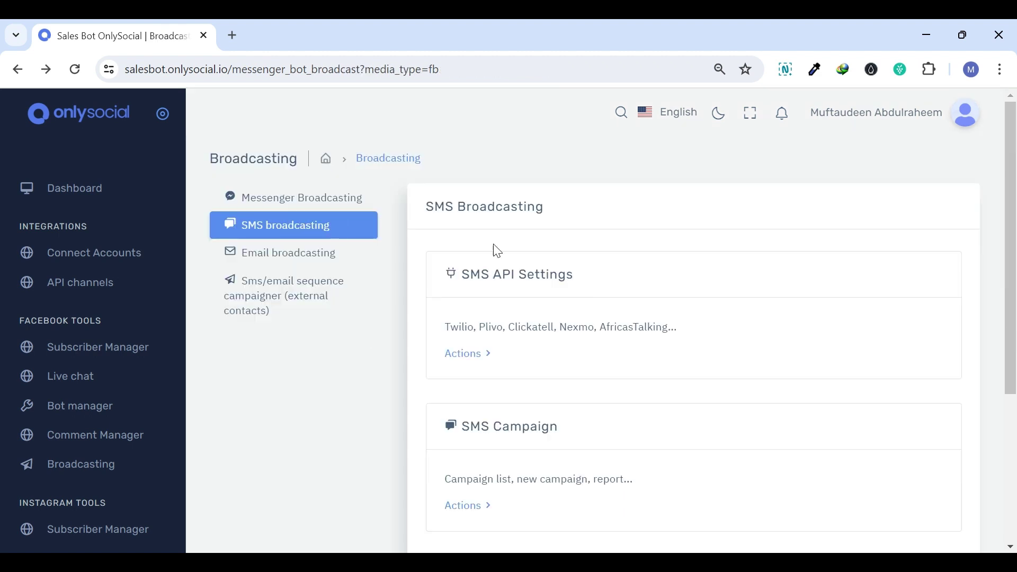
Review the SMS broadcasting cards and open a new SMS campaign form from SMS Campaign.
scroll(522, 344, "down", 5)
scroll(540, 261, "up", 5)
scroll(524, 276, "down", 1)
scroll(527, 289, "down", 3)
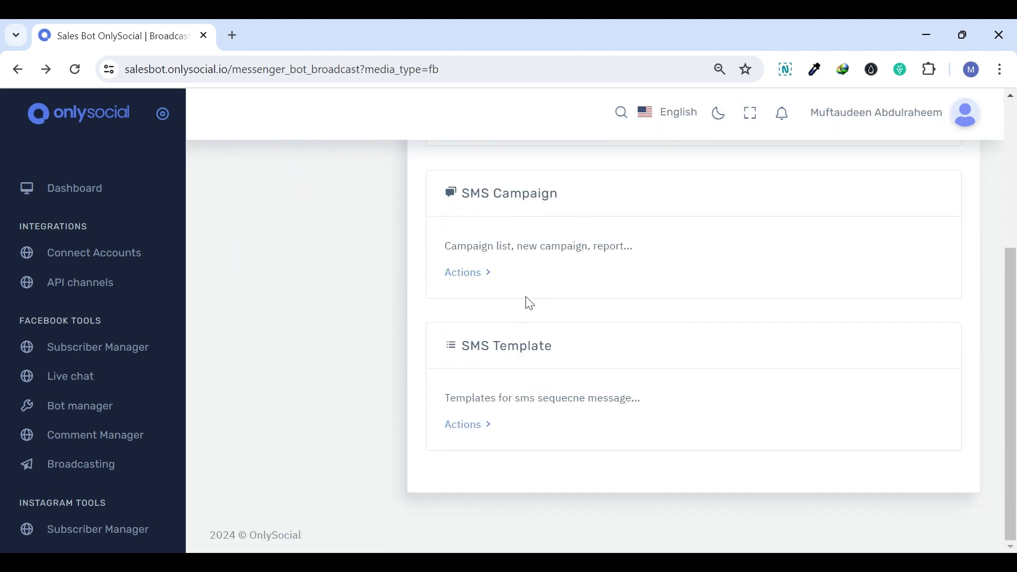
scroll(522, 296, "up", 3)
left_click(489, 433)
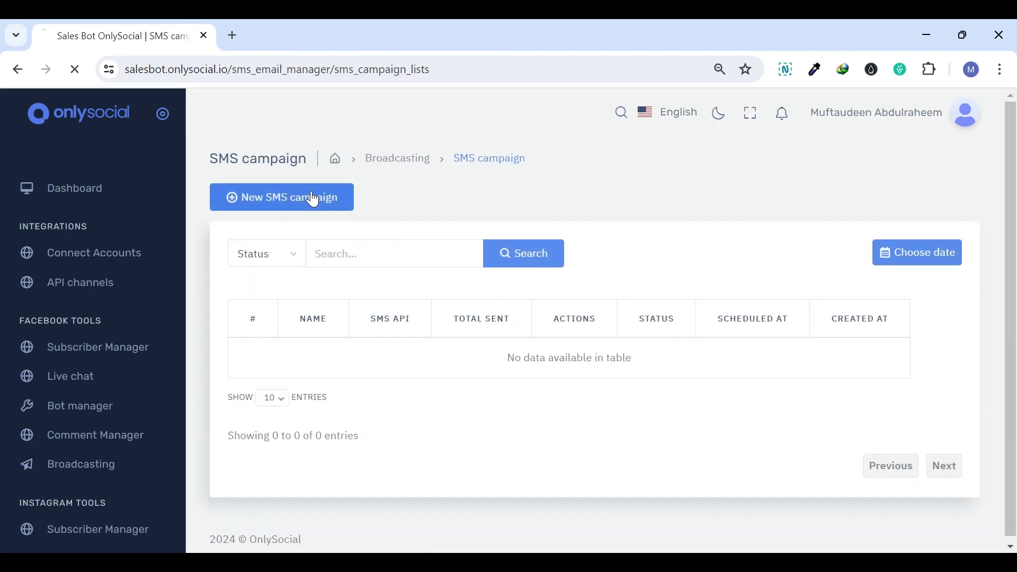
left_click(311, 197)
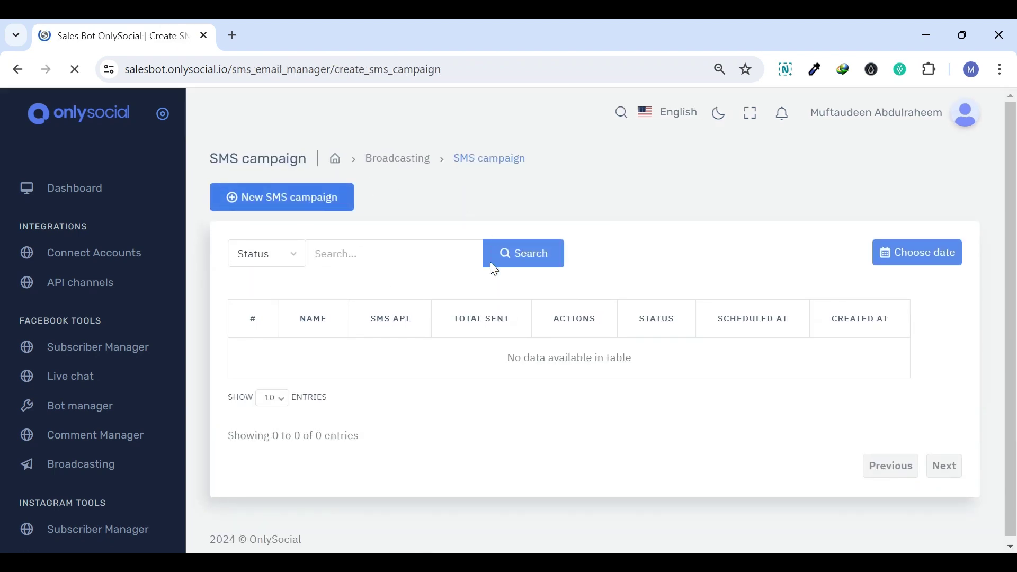
Examine the SMS campaign's name, SMS API choices and message field.
scroll(518, 239, "down", 3)
scroll(344, 270, "up", 3)
left_click(251, 275)
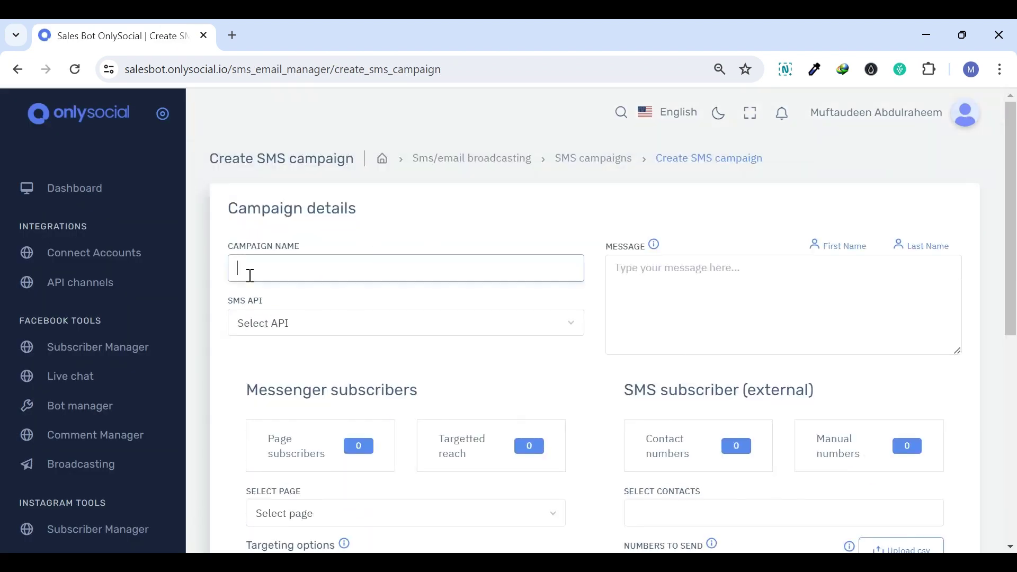
left_click(307, 326)
left_click(268, 377)
left_click(310, 324)
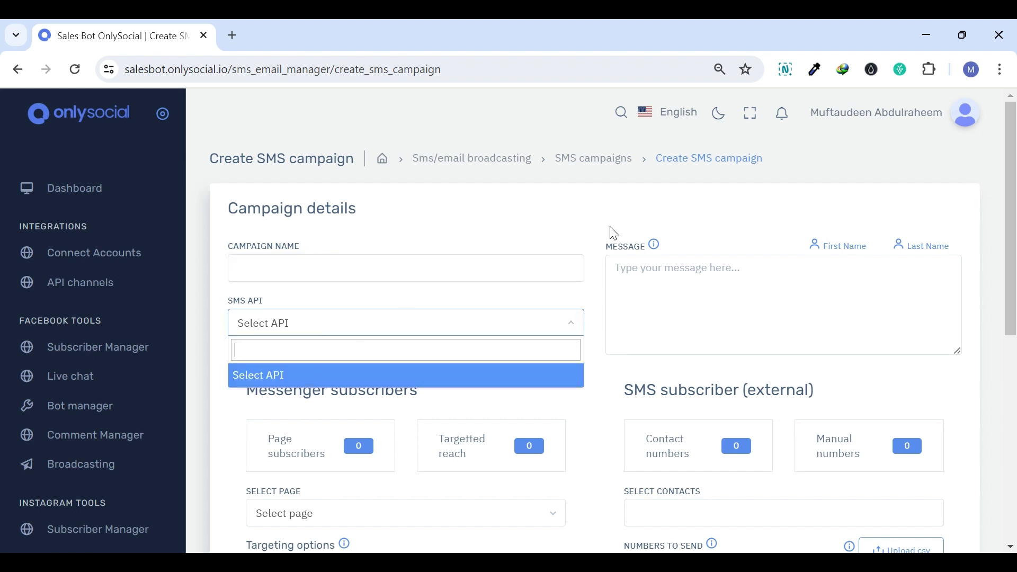
left_click(686, 291)
Examine the SMS campaign's Messenger subscribers and external SMS subscriber sections, including the contact selection.
scroll(415, 320, "down", 3)
left_click_drag(276, 281, 497, 291)
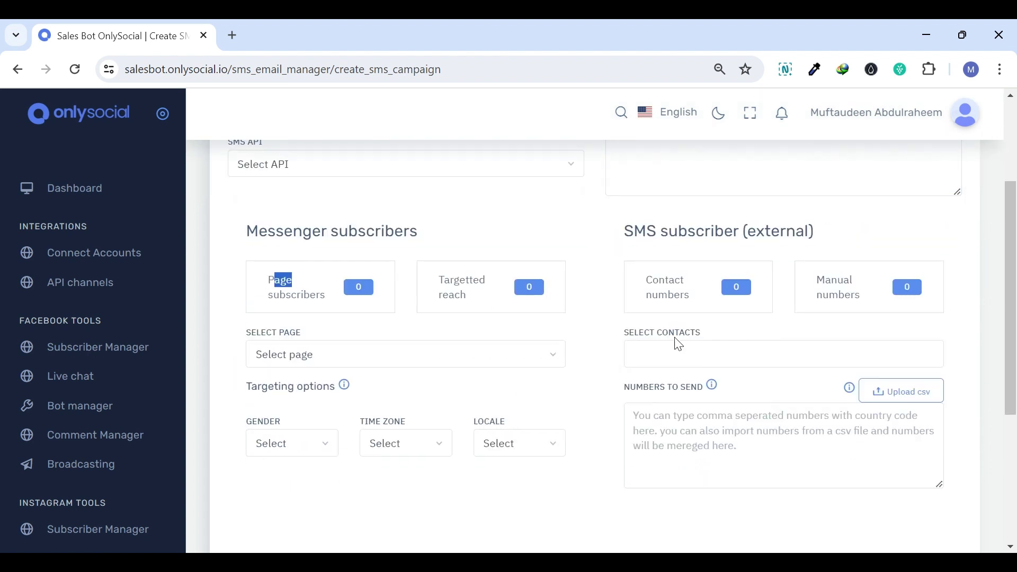
left_click(648, 356)
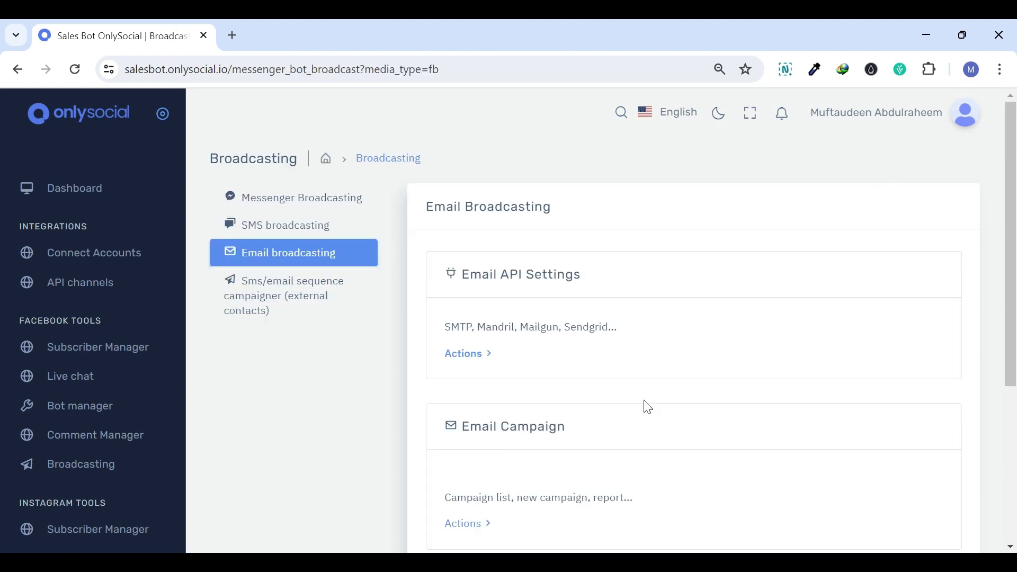
scroll(536, 275, "down", 3)
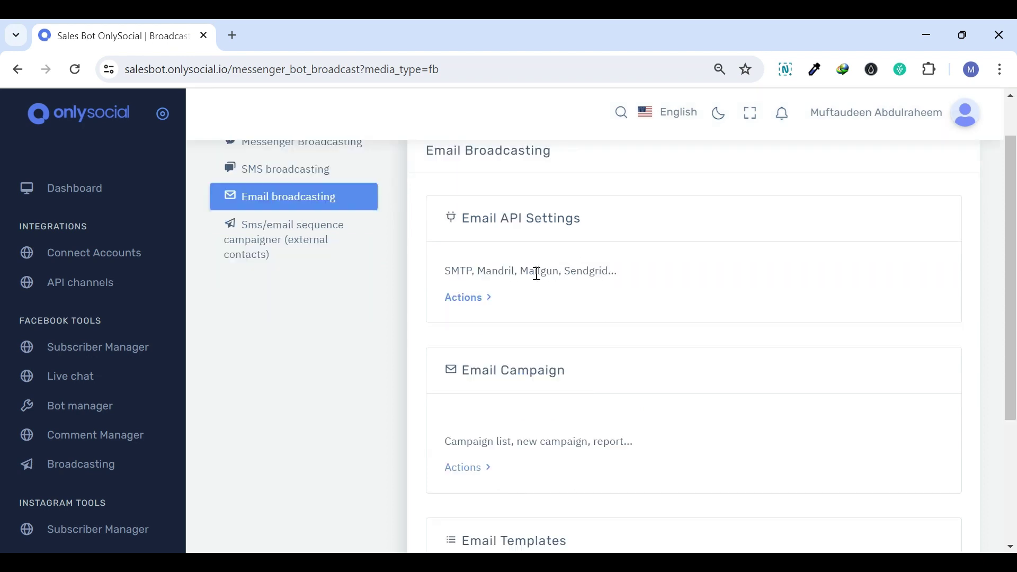
Review the Email Broadcasting cards and open a new email campaign form from Email Campaign.
scroll(534, 300, "up", 3)
left_click(486, 353)
scroll(501, 344, "down", 3)
left_click(527, 318)
scroll(530, 322, "down", 3)
left_click(471, 273)
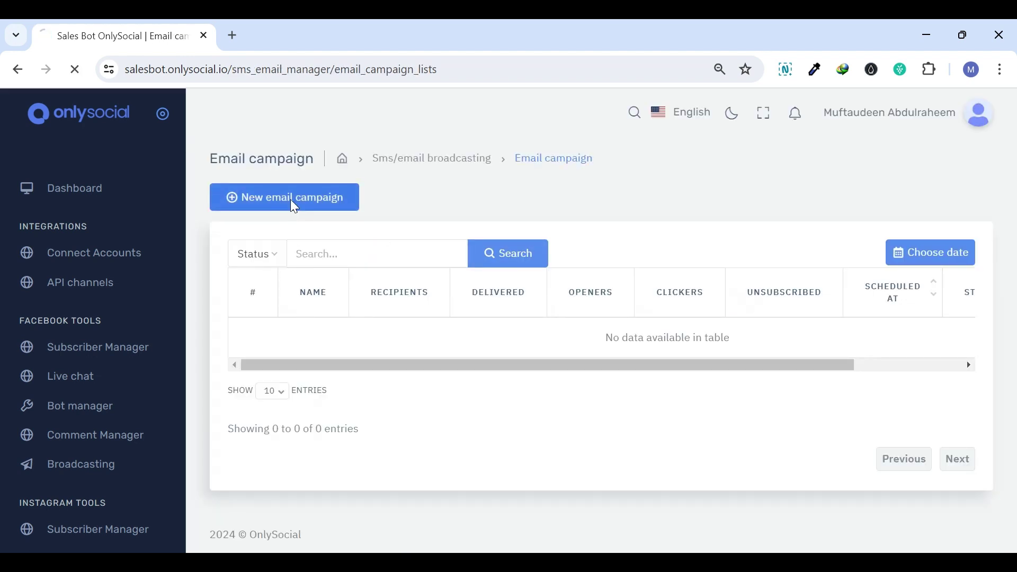
left_click(290, 199)
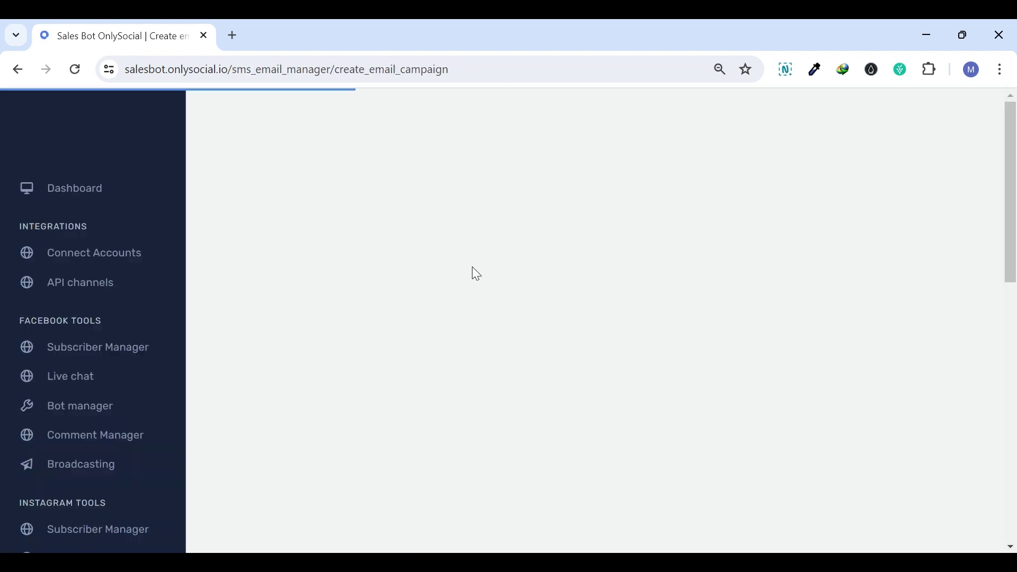
Compare the drag and drop and rich text editor options in the email campaign form.
scroll(456, 266, "down", 1)
scroll(286, 229, "up", 1)
left_click(388, 268)
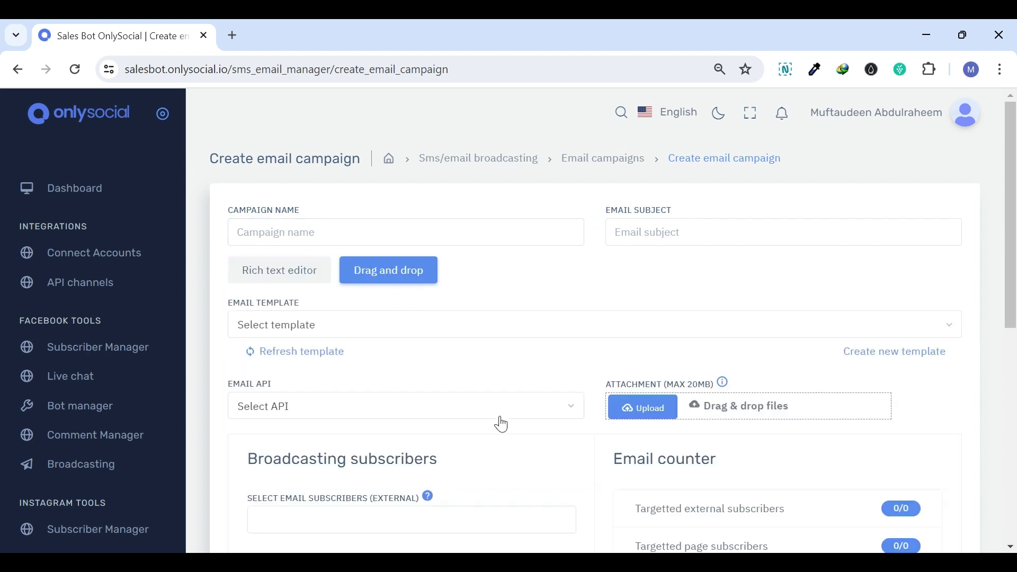
scroll(342, 318, "down", 1)
left_click(277, 195)
scroll(482, 297, "down", 6)
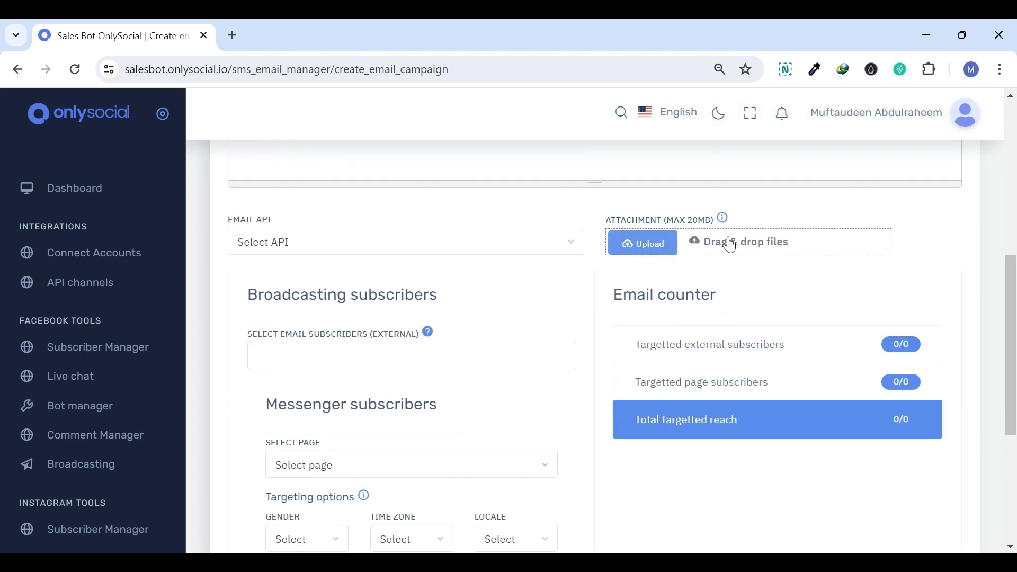
Examine the email campaign's subscriber selection, picking TheHub NG as the Messenger page, and look through the remaining targeting options.
left_click(368, 360)
left_click(374, 464)
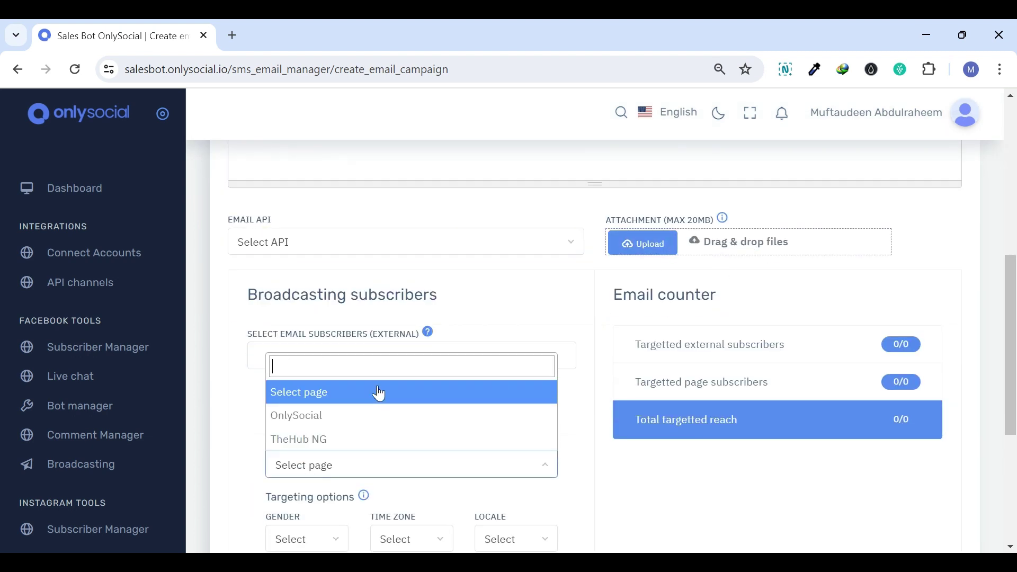
left_click(381, 438)
scroll(401, 297, "down", 5)
left_click(361, 285)
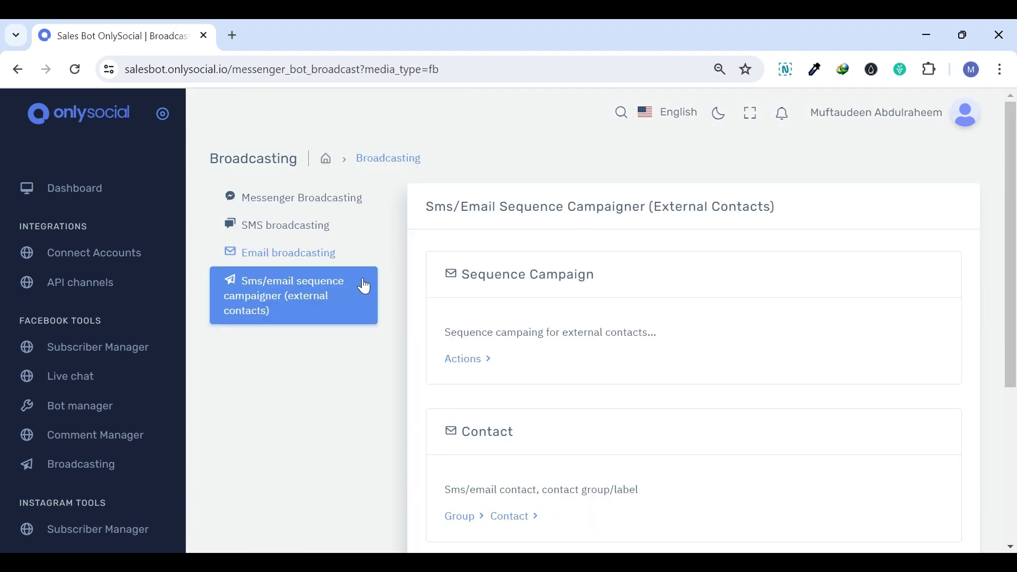
scroll(622, 326, "down", 3)
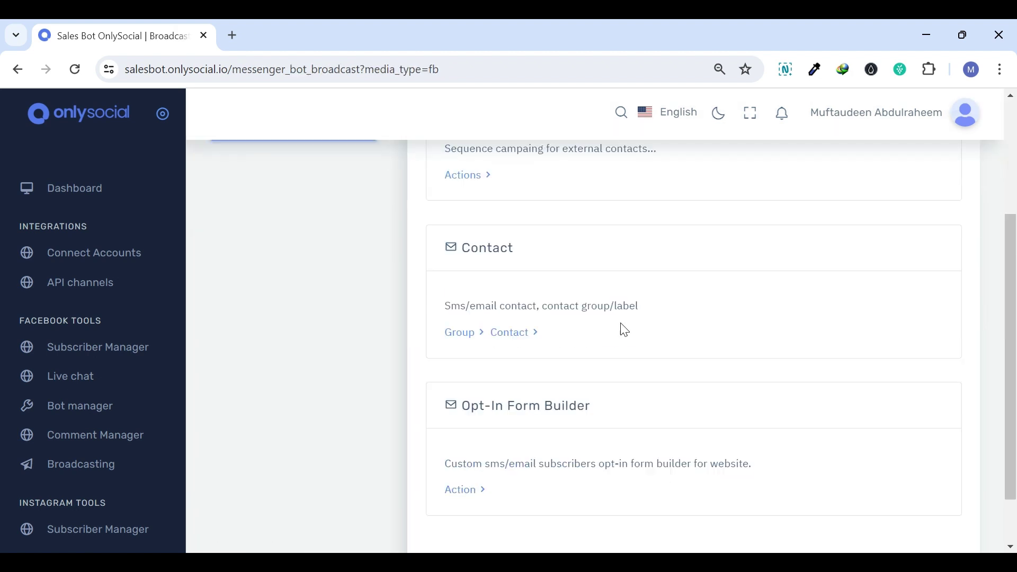
Open the Sequence Campaign list for external contacts and look over its form for adding a sequence.
scroll(610, 331, "up", 3)
left_click(469, 361)
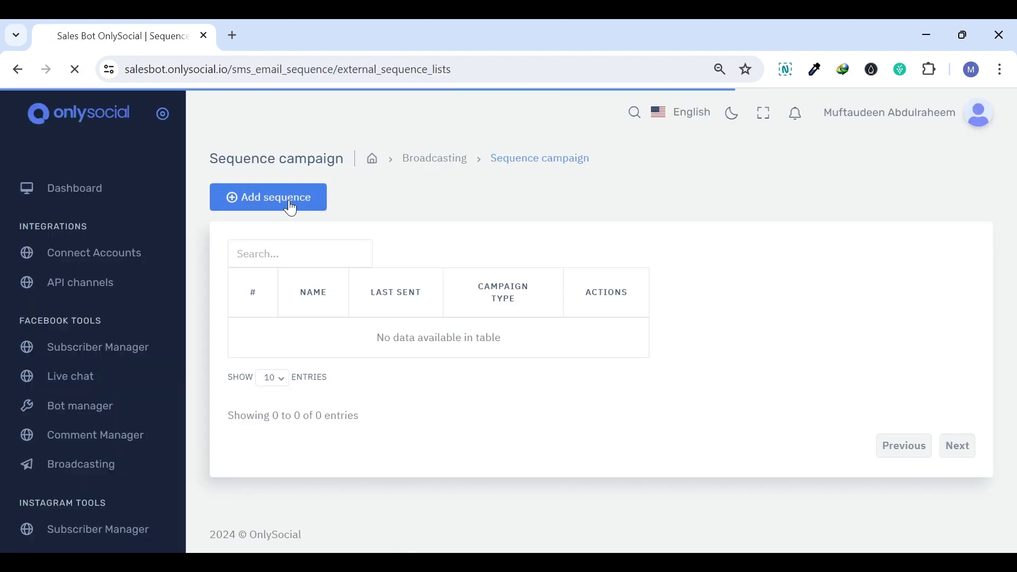
left_click(286, 198)
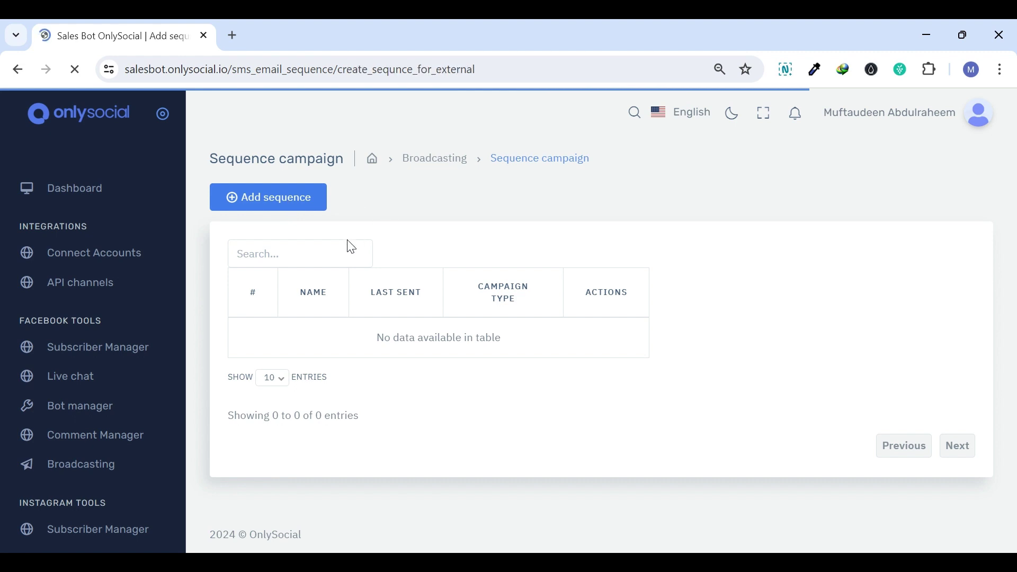
scroll(345, 202, "down", 5)
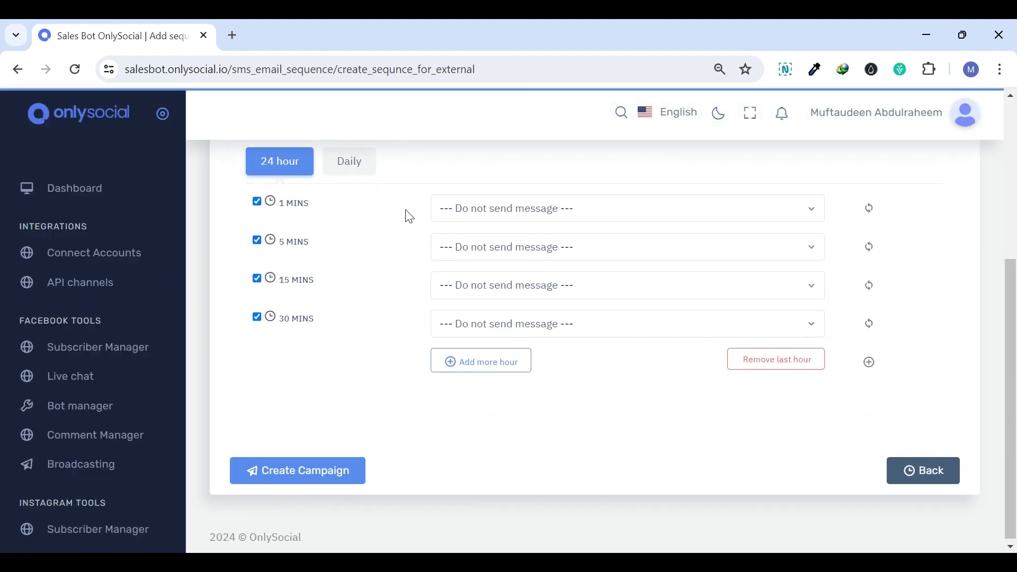
scroll(398, 238, "up", 5)
Examine the sequence's campaign name field and compare the SMS and Email sequence types.
left_click(310, 206)
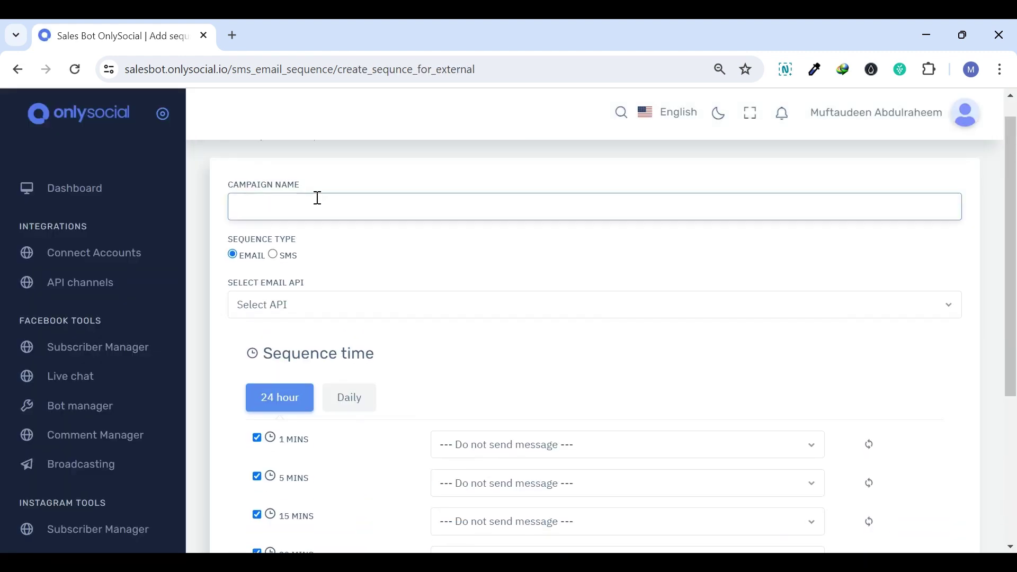
left_click(273, 255)
left_click(233, 255)
scroll(450, 249, "down", 3)
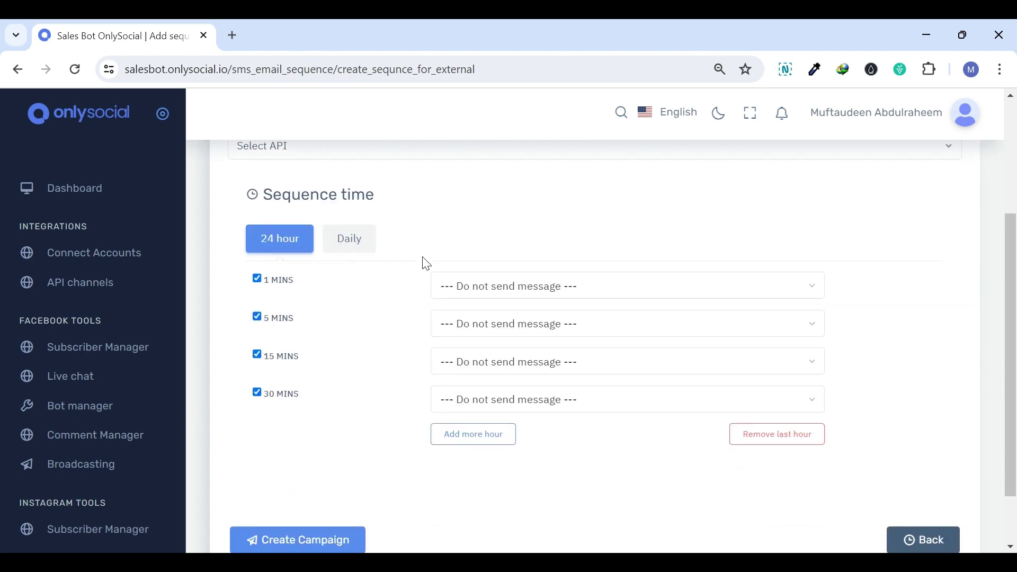
Compare the Daily and 24 hour sequence times and check the hour and campaign creation options.
left_click(351, 240)
left_click(278, 240)
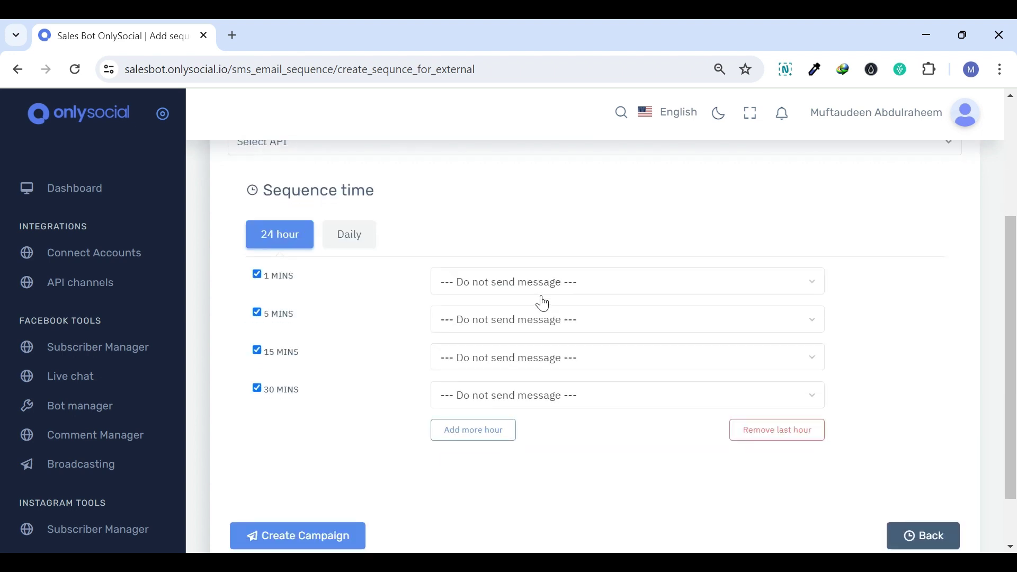
scroll(546, 265, "down", 1)
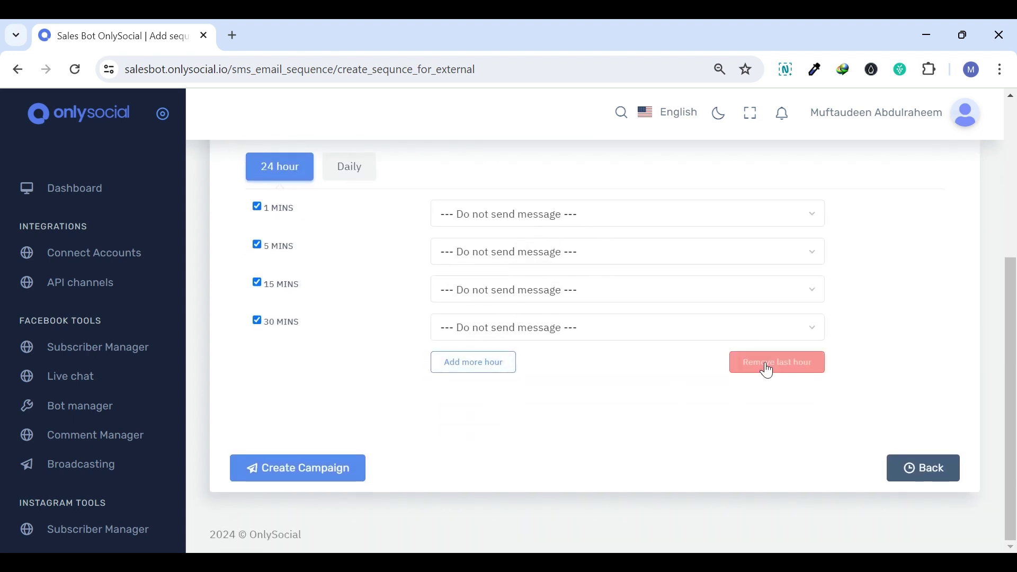
left_click(347, 473)
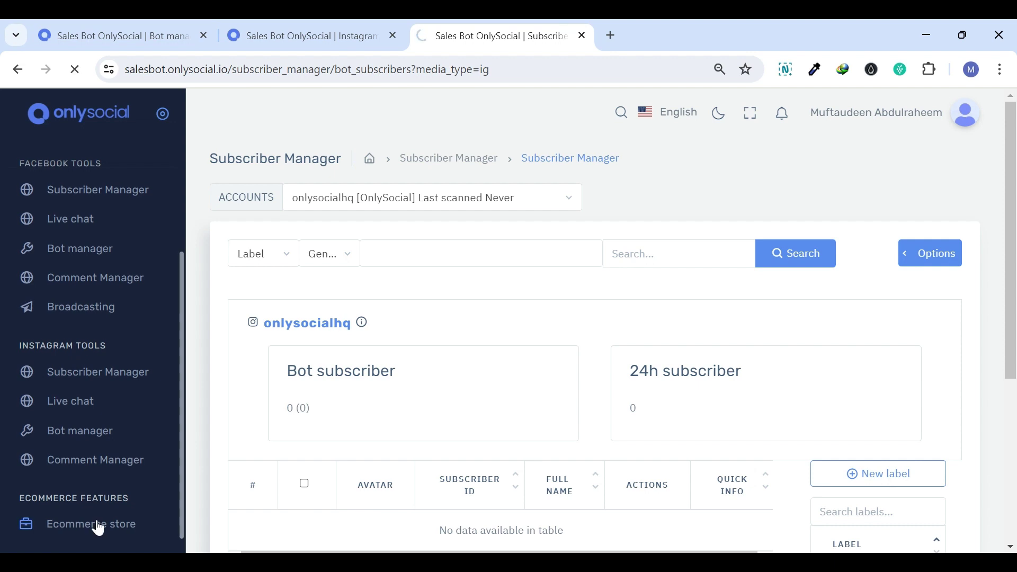
Open the Ecommerce store section and look through the store creation form.
left_click(98, 524)
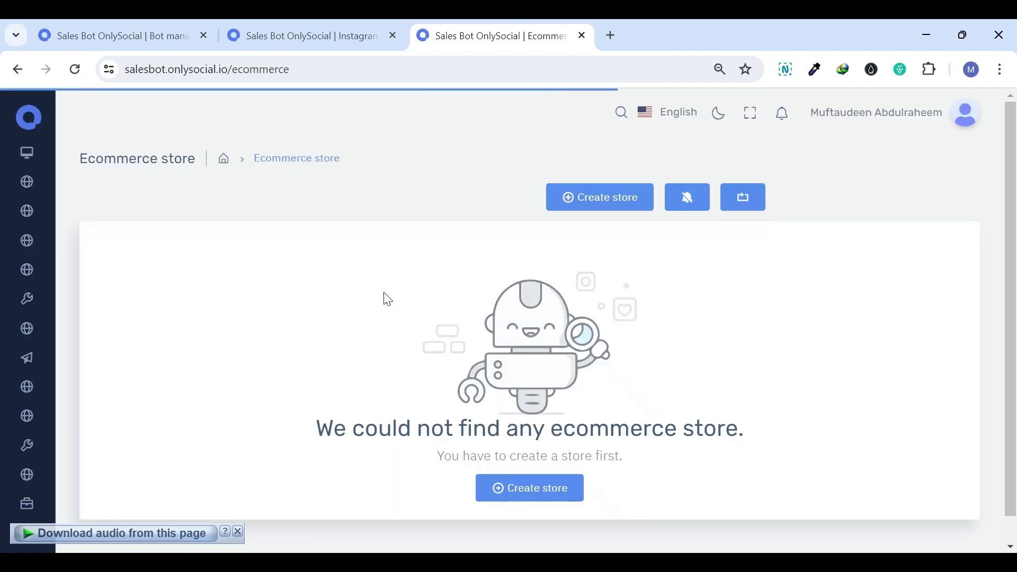
scroll(371, 297, "down", 2)
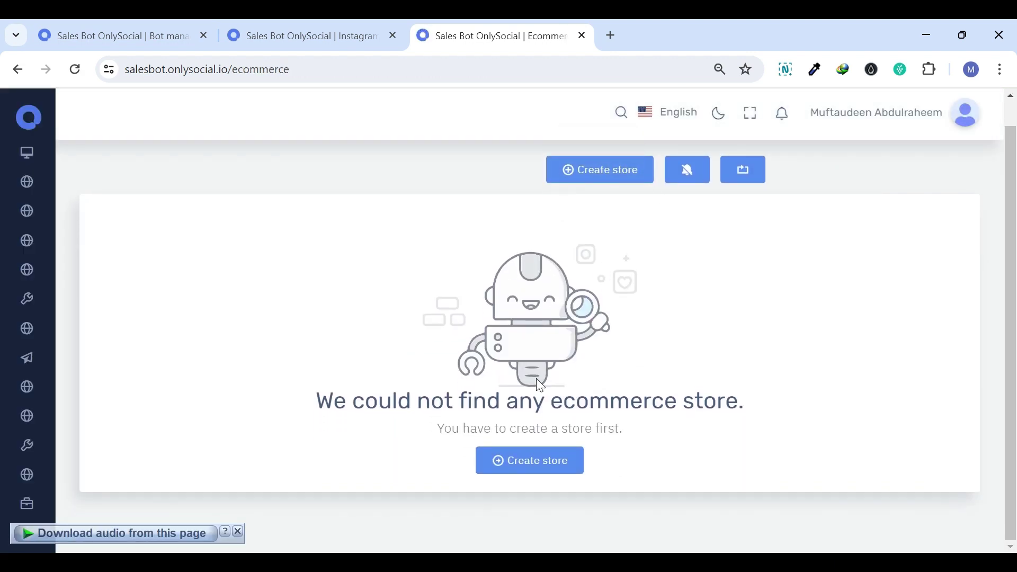
left_click(534, 460)
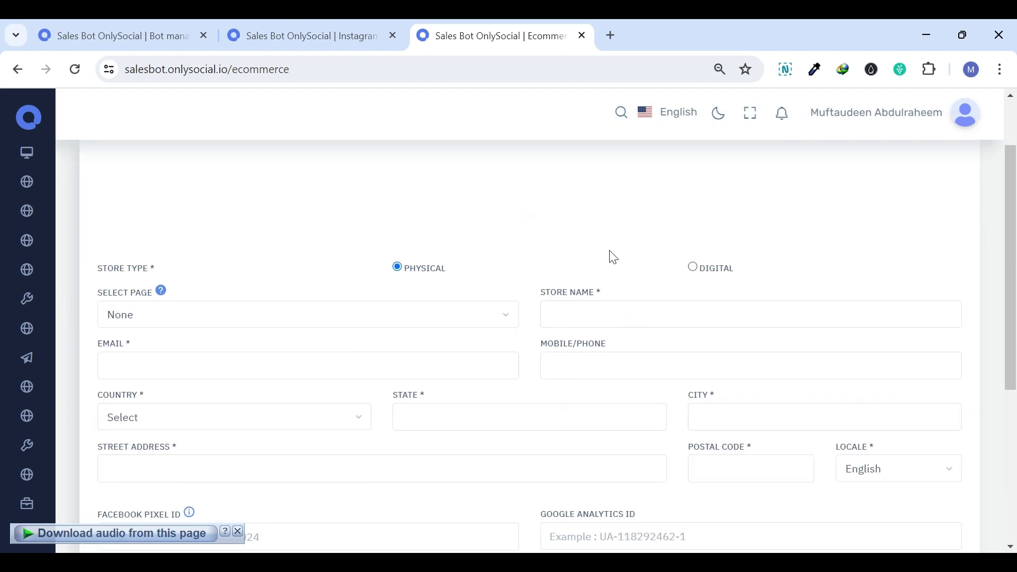
scroll(609, 259, "down", 4)
scroll(463, 311, "up", 4)
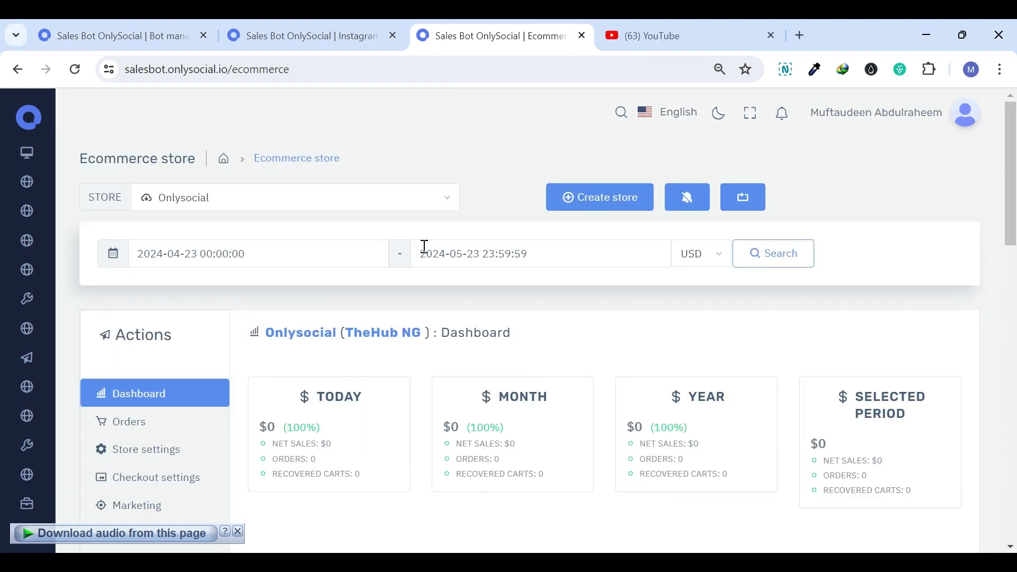
Review the Onlysocial store's dashboard and available actions, and open its QR menu.
scroll(499, 251, "down", 6)
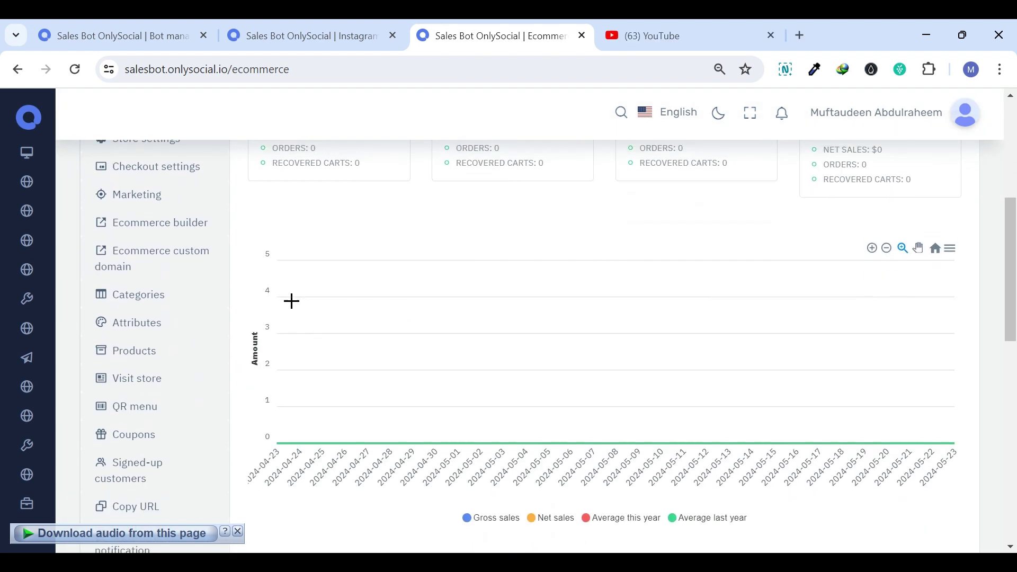
scroll(181, 388, "up", 3)
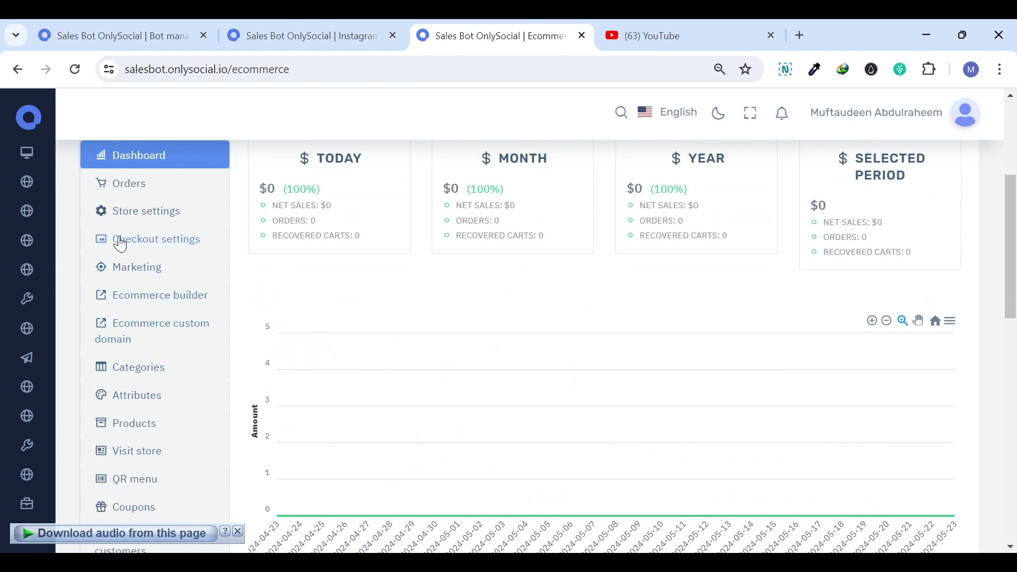
scroll(135, 292, "down", 4)
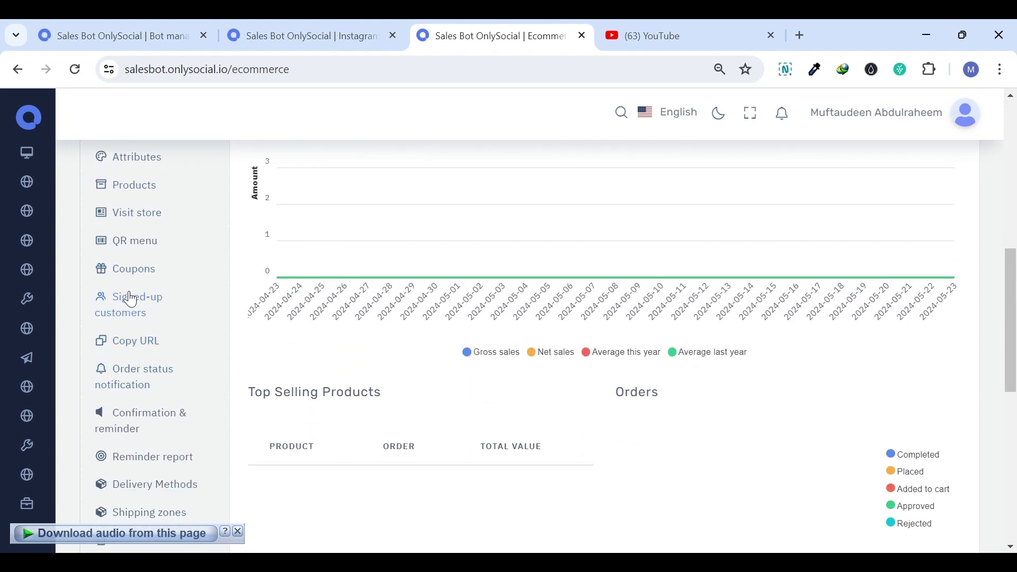
left_click(136, 245)
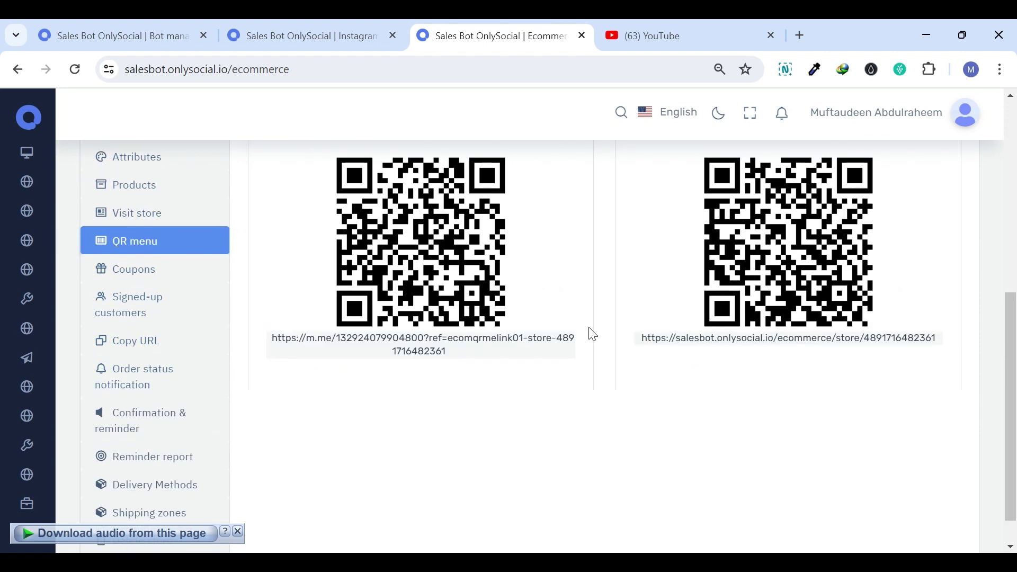
Examine the Onlysocial store's QR menu, comparing the Messenger and outside QR codes, their color and download options, and the welcome message.
scroll(583, 339, "up", 3)
scroll(440, 313, "down", 2)
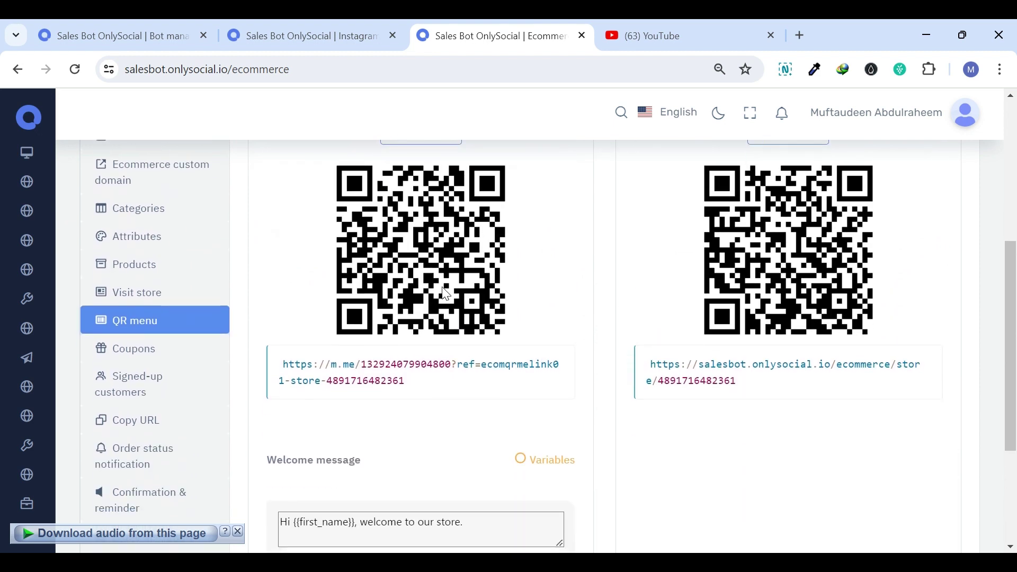
scroll(434, 281, "up", 3)
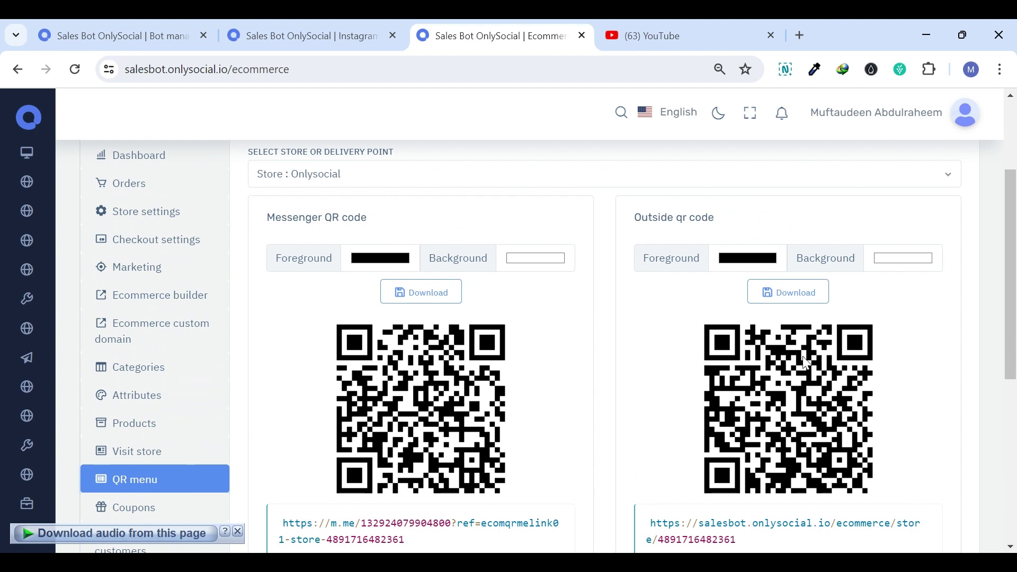
scroll(557, 397, "down", 3)
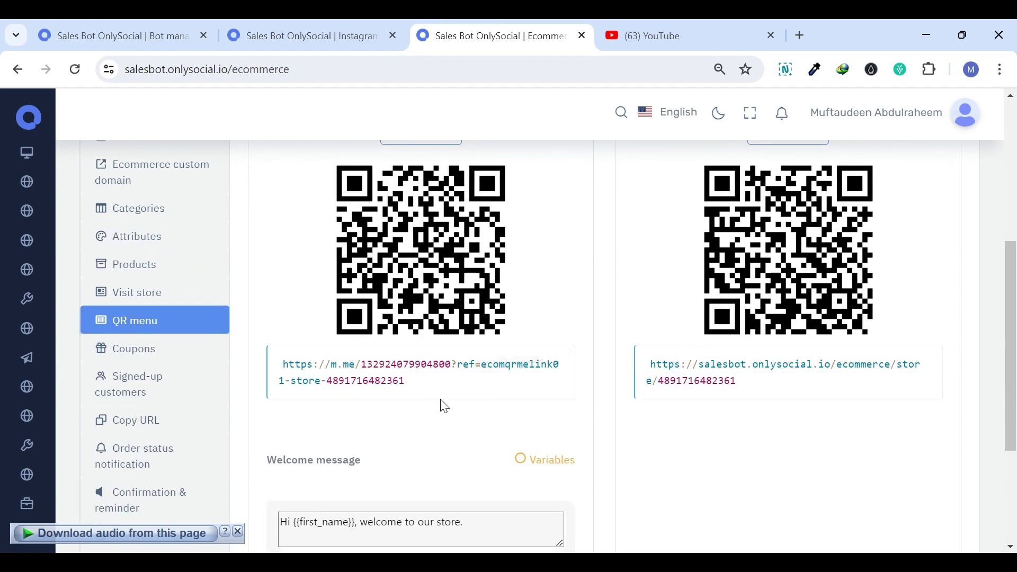
scroll(540, 369, "up", 5)
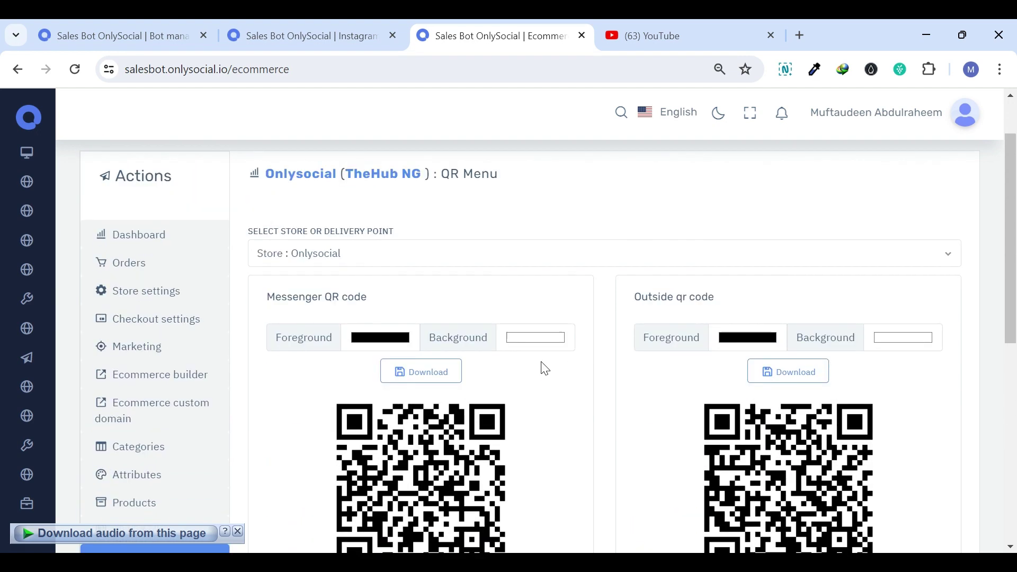
key("ctrl+minus")
scroll(545, 369, "up", 2)
scroll(541, 366, "down", 4)
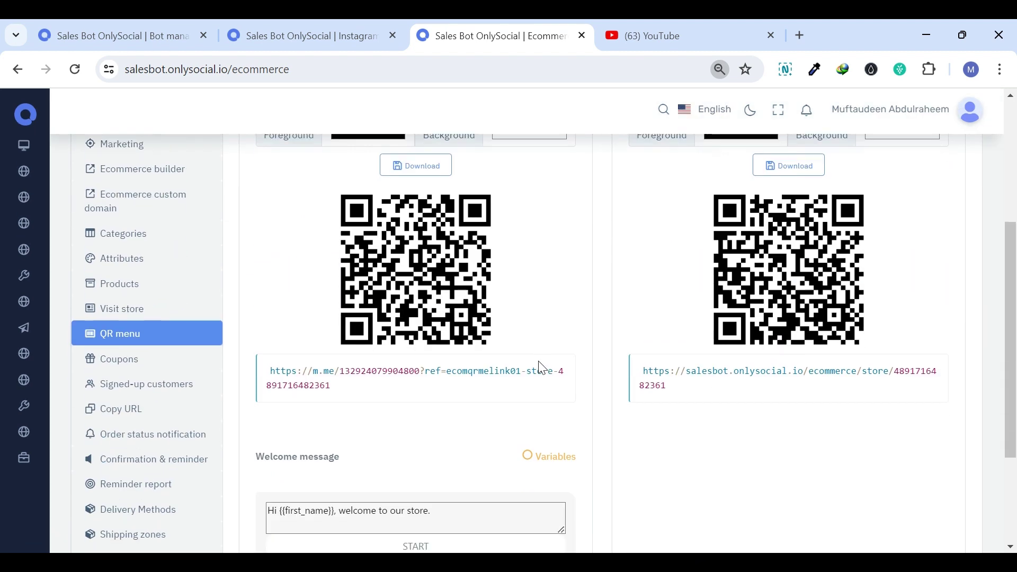
scroll(532, 351, "up", 1)
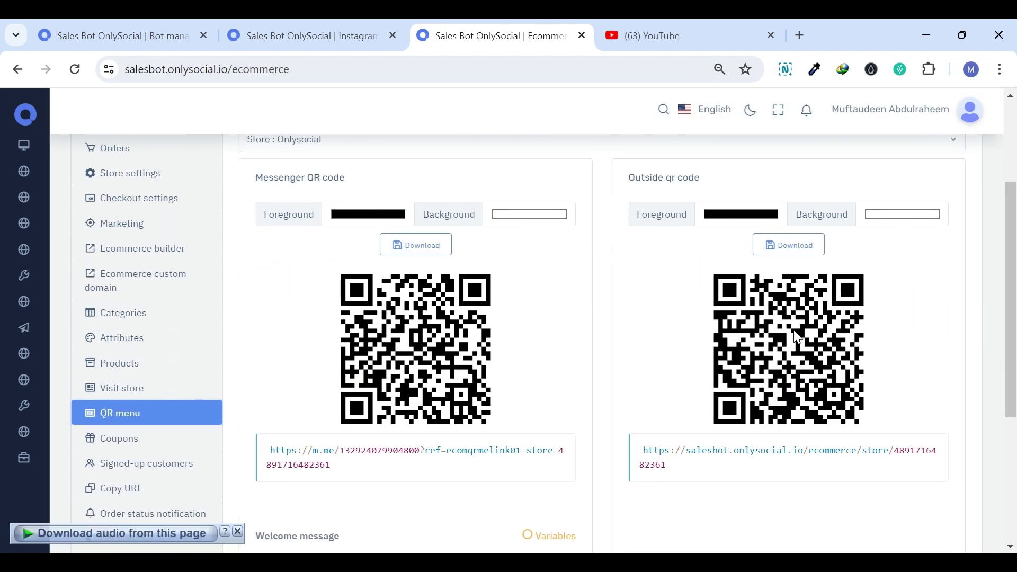
scroll(792, 339, "down", 4)
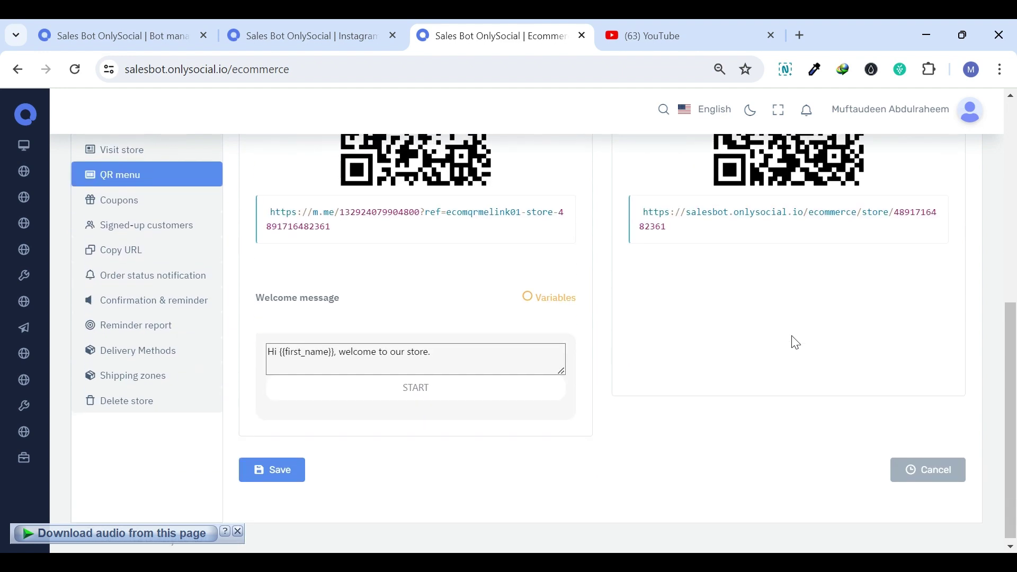
scroll(792, 341, "up", 6)
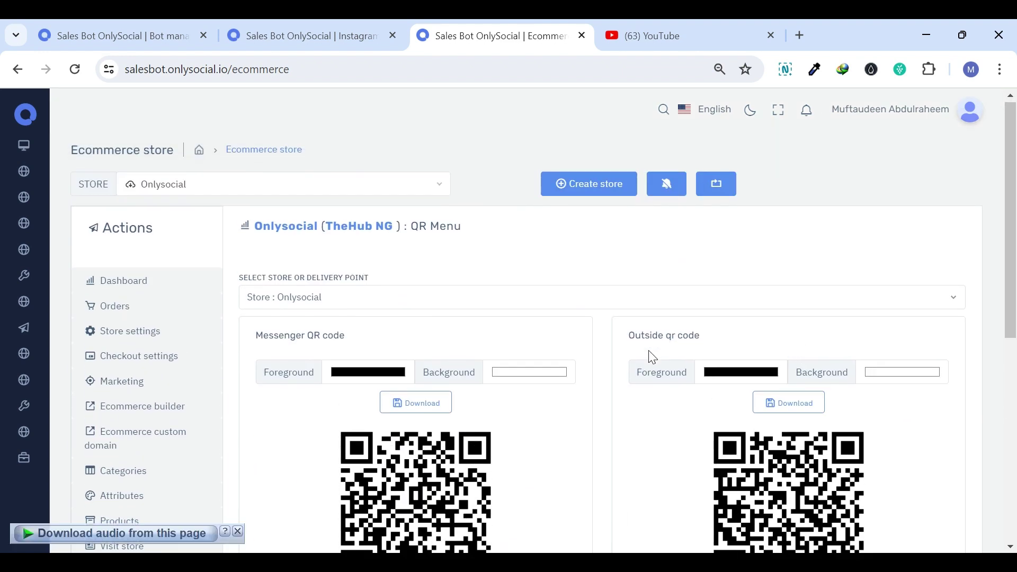
scroll(649, 354, "down", 6)
scroll(598, 499, "up", 3)
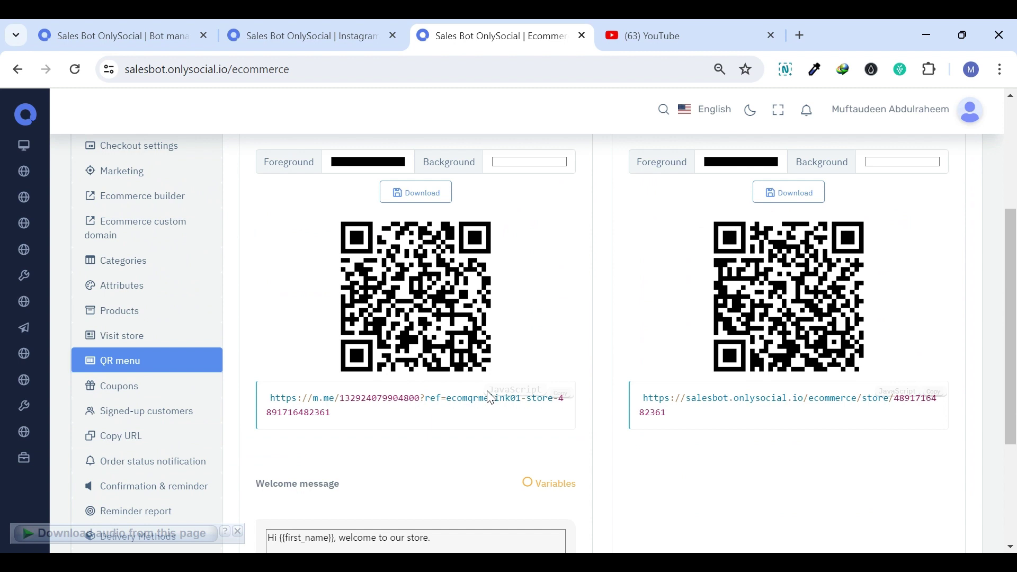
Highlight the store link under the Messenger QR code and the one under the outside QR code to compare them.
triple_click(318, 412)
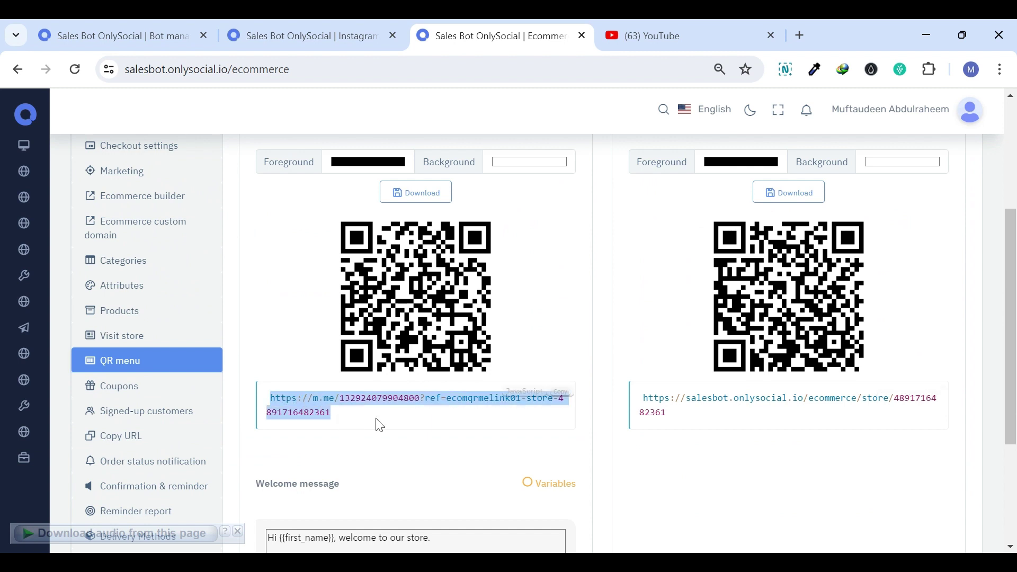
left_click(355, 433)
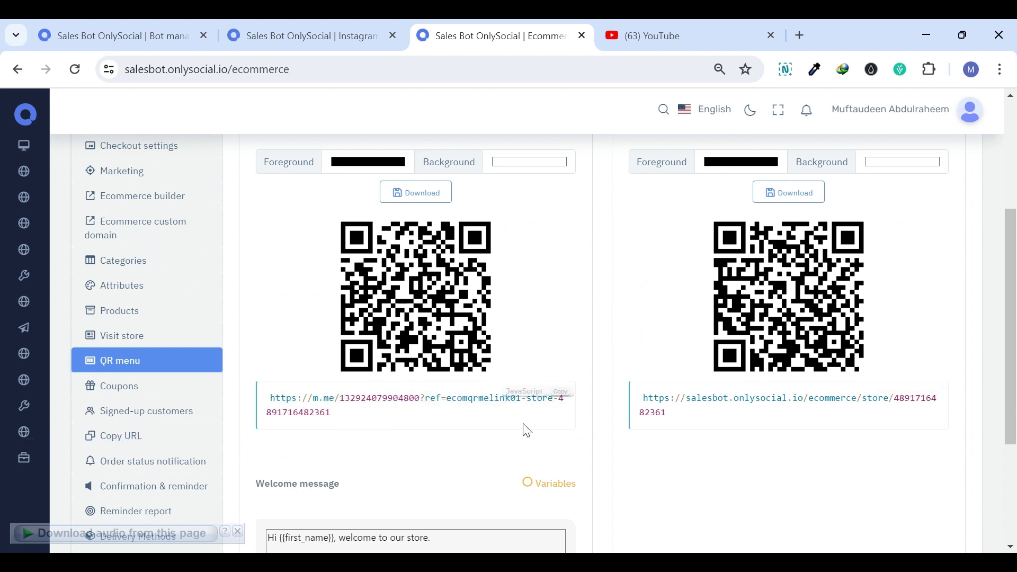
left_click_drag(663, 414, 643, 396)
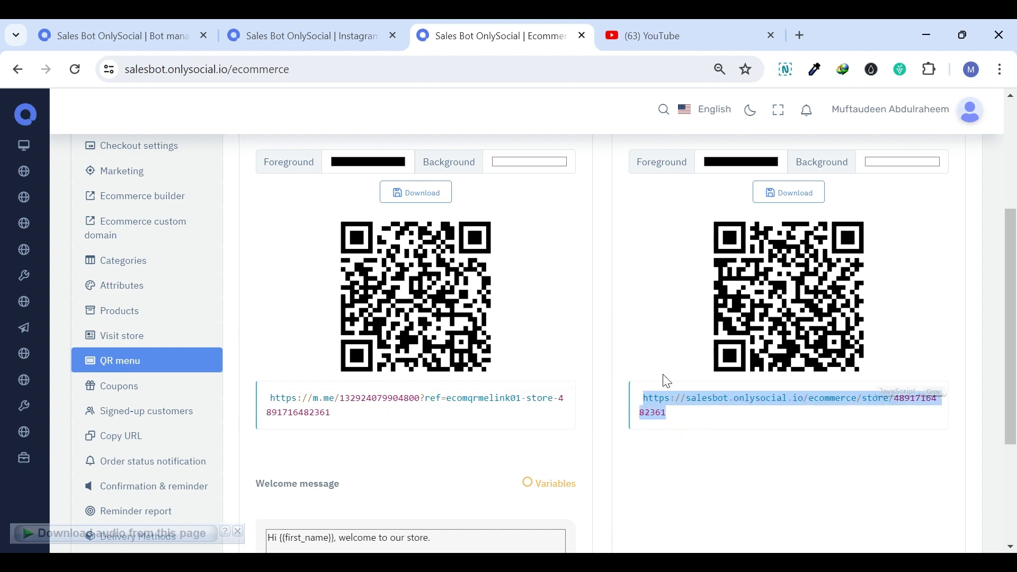
left_click(693, 431)
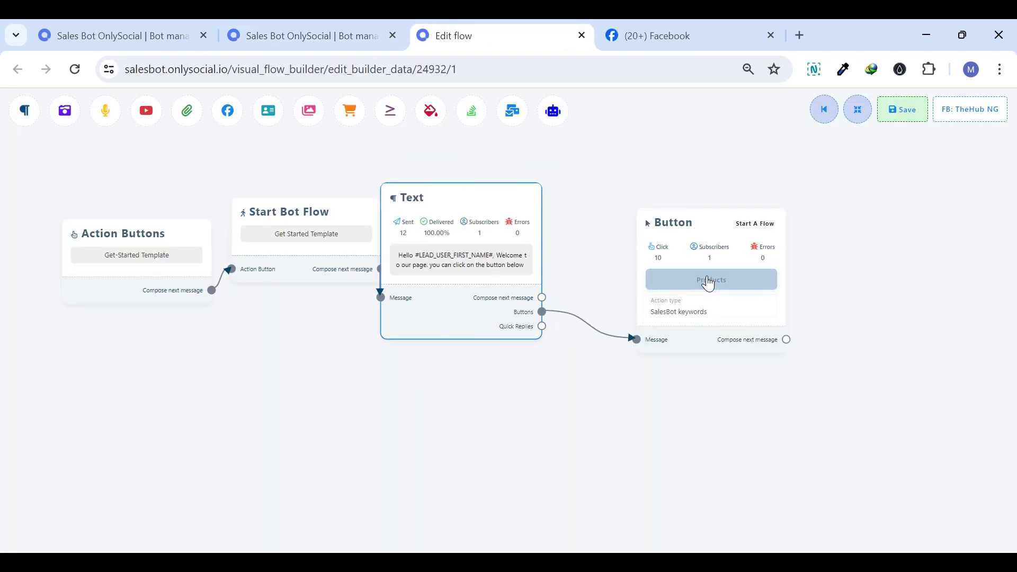
Move the Products button block closer to the Text block in the Get Started flow and open its configuration.
left_click_drag(708, 281, 664, 277)
double_click(663, 240)
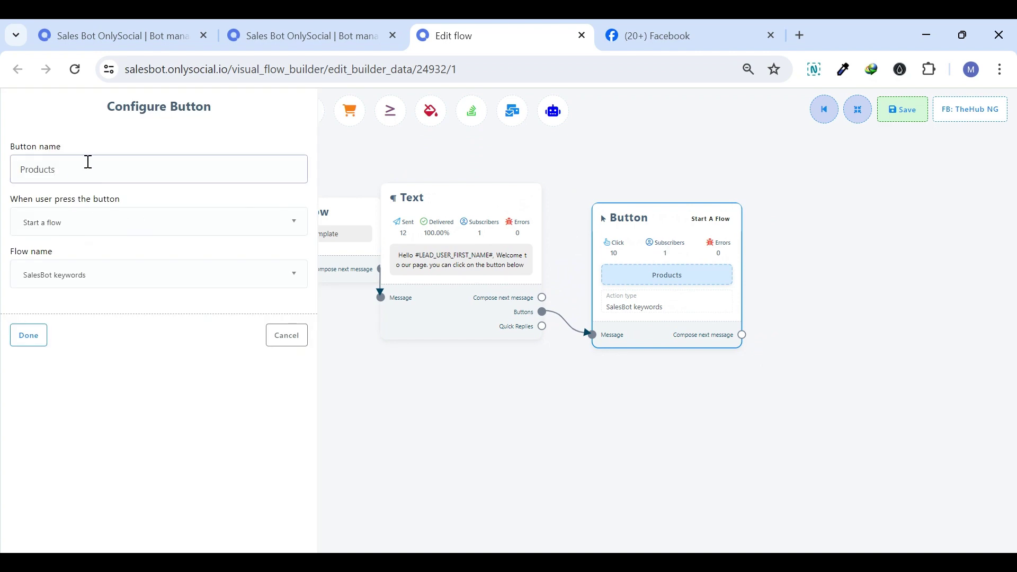